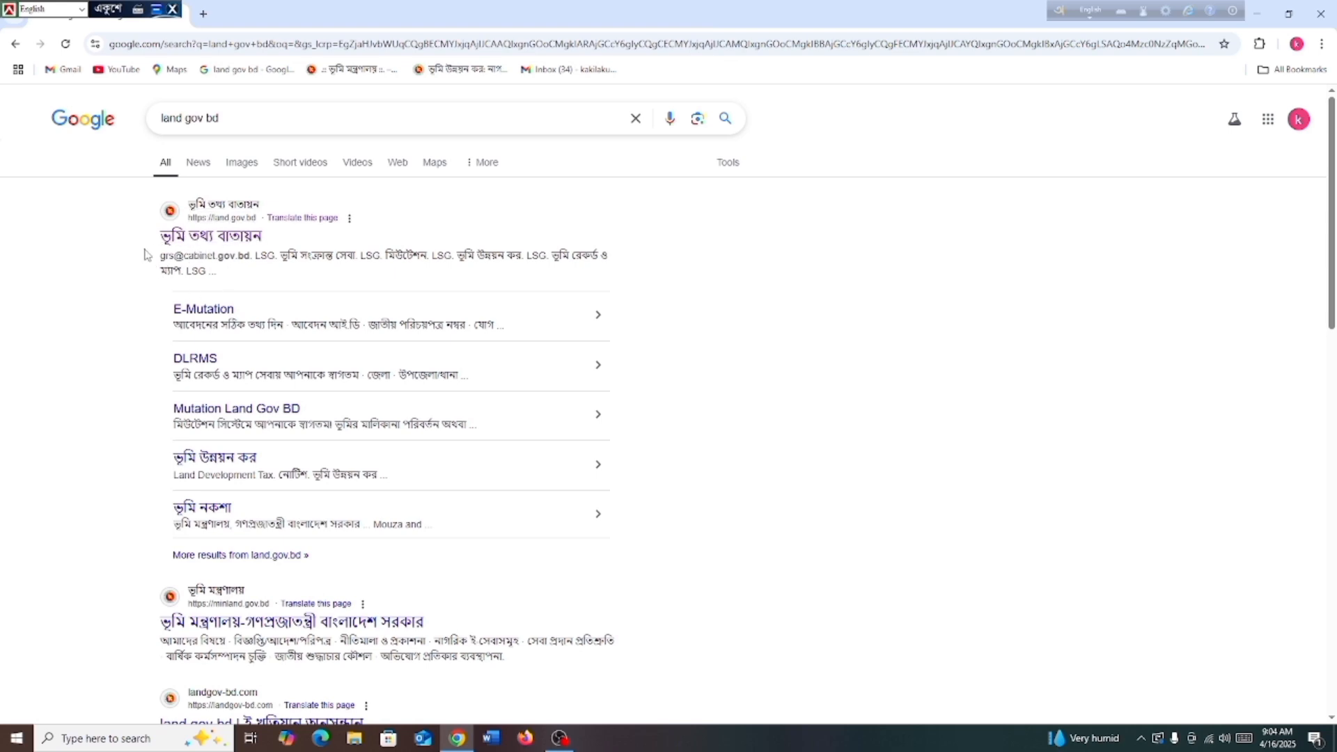
Open the land.gov.bd services site, choose the মিউটেশন service, and begin a new application
left_click(220, 245)
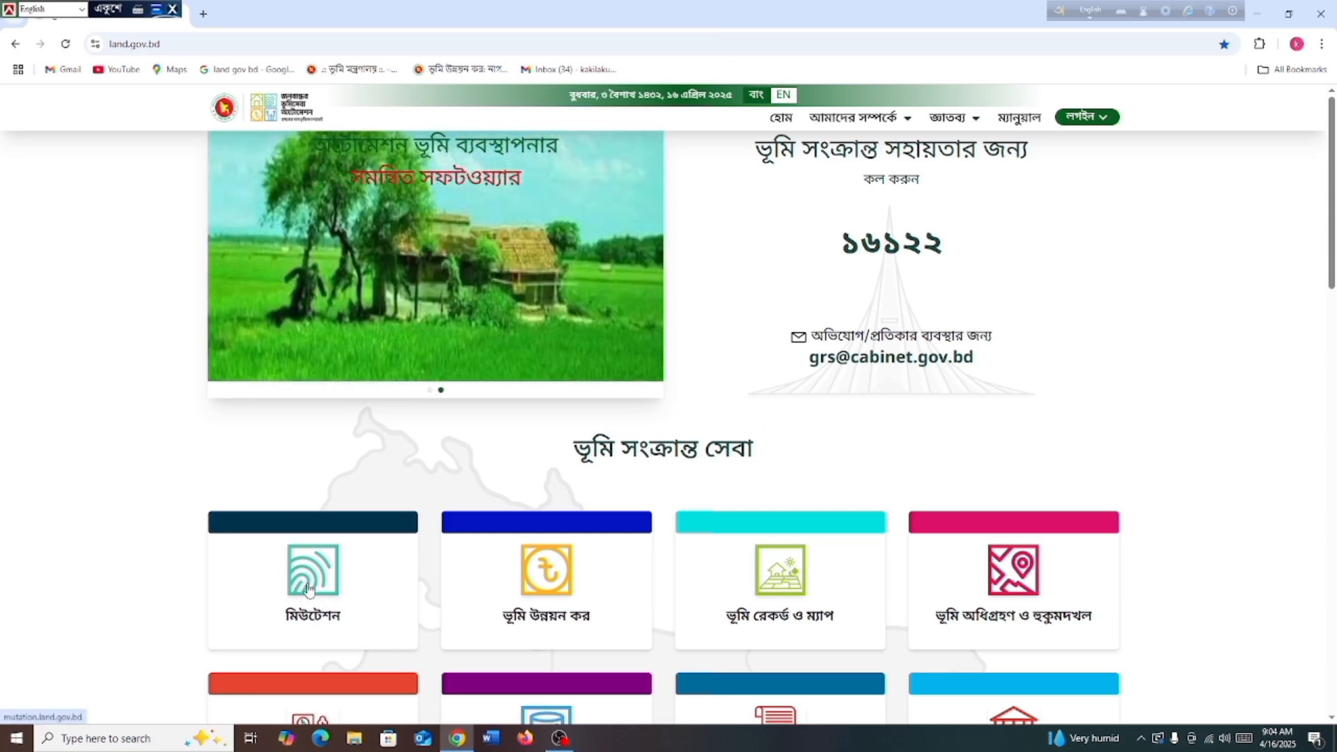
left_click(307, 600)
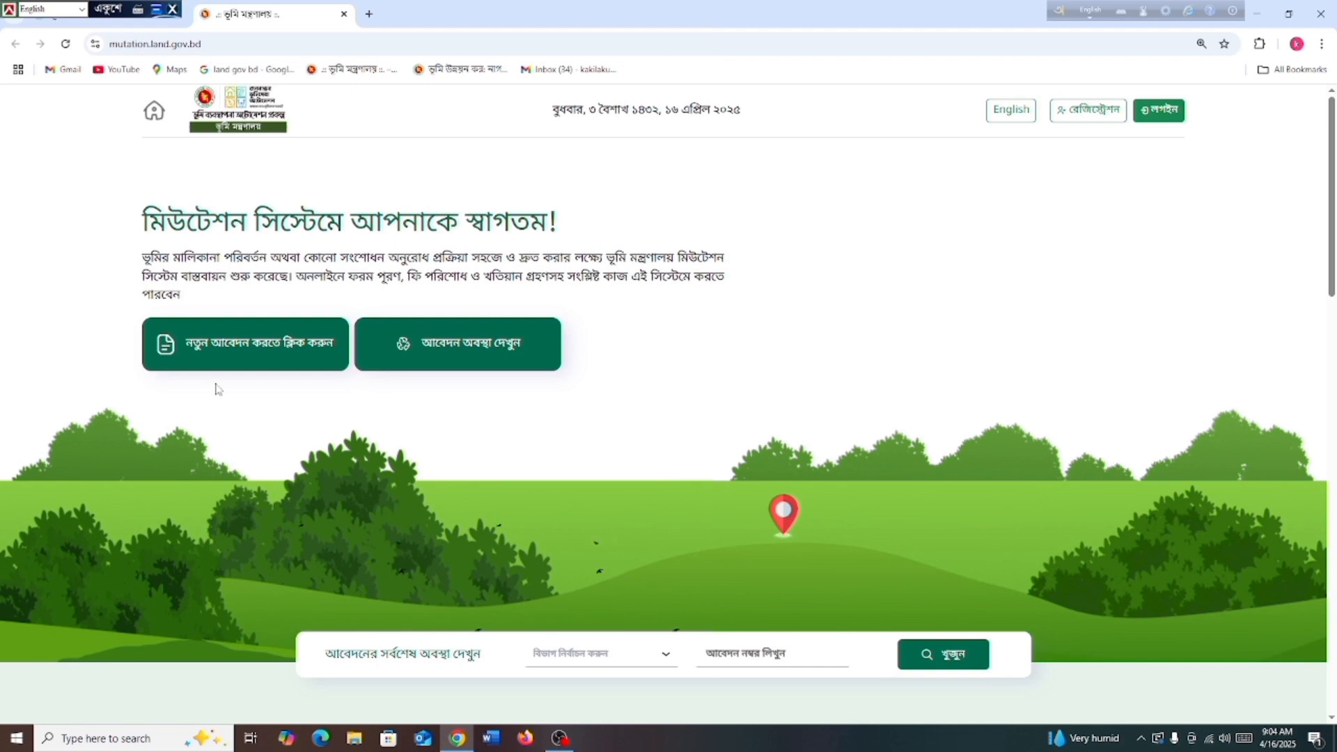
left_click(224, 347)
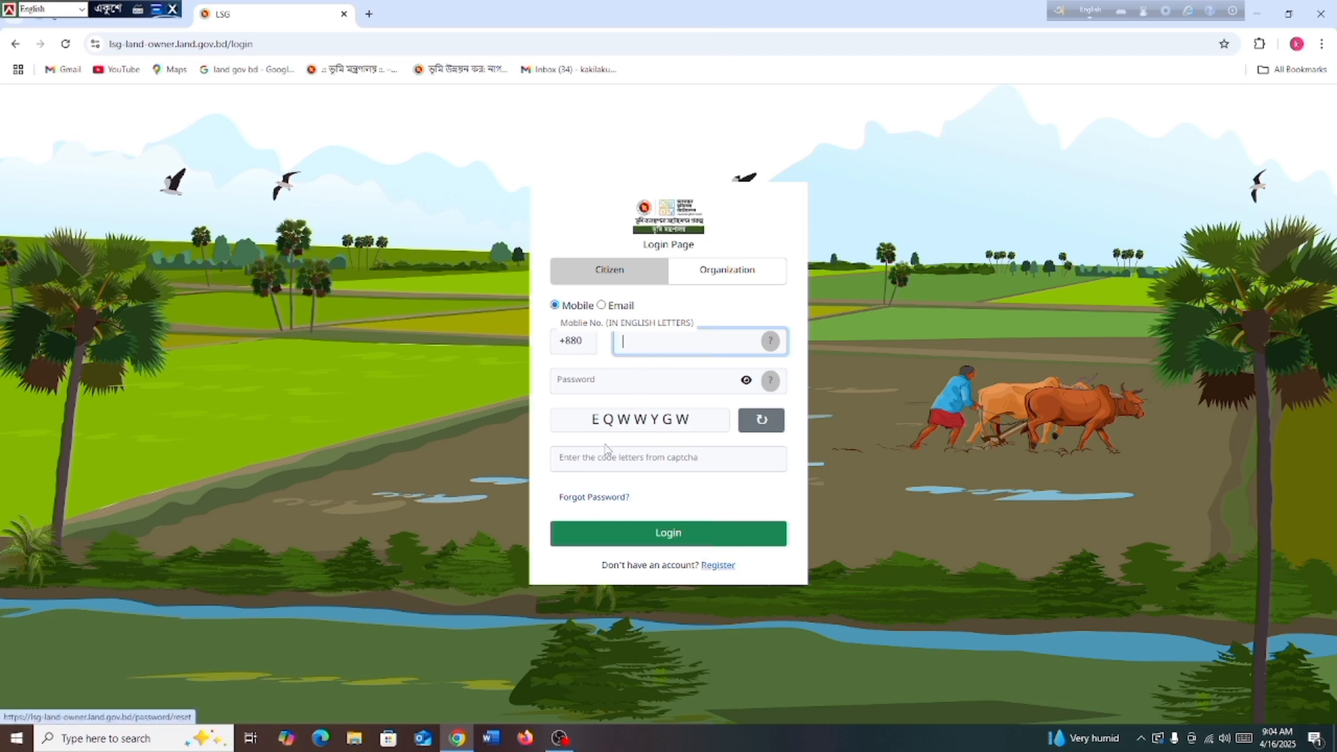
Log in as a citizen with the mobile number, account password and displayed captcha code
left_click(635, 342)
type("170")
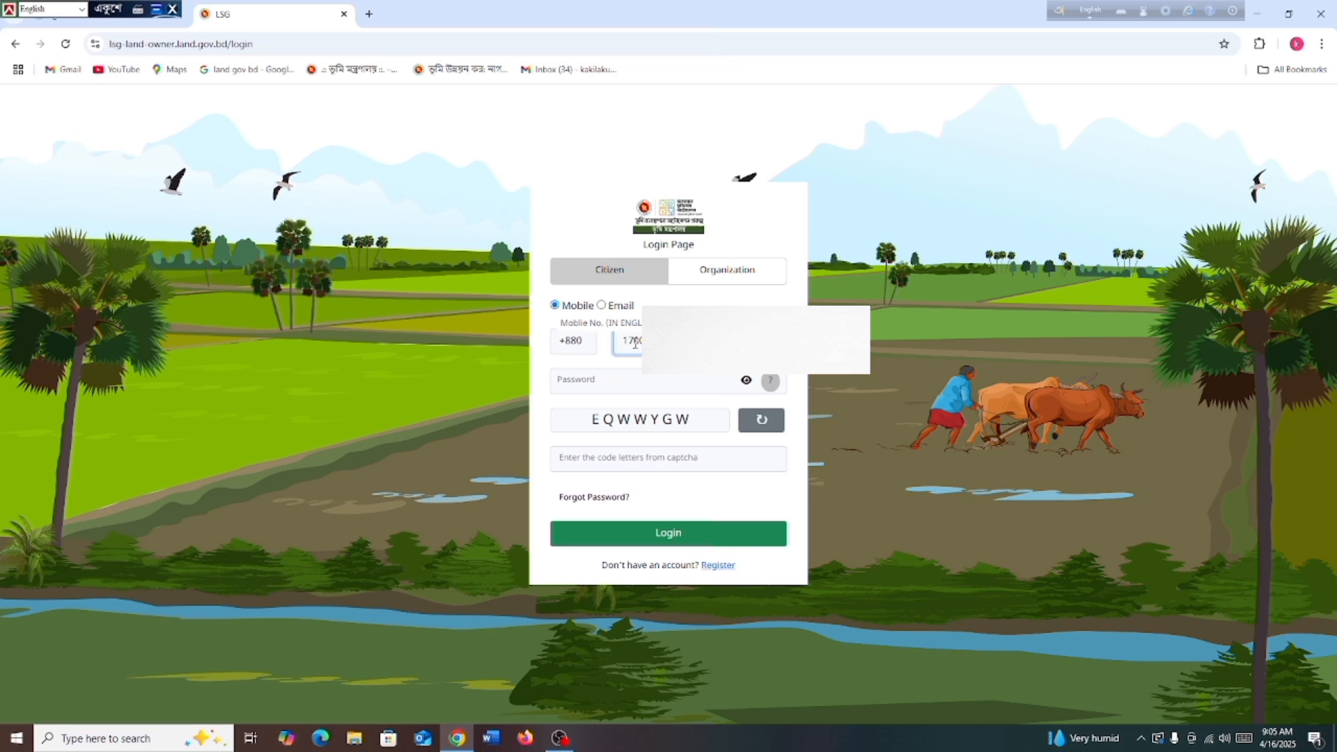
left_click(577, 378)
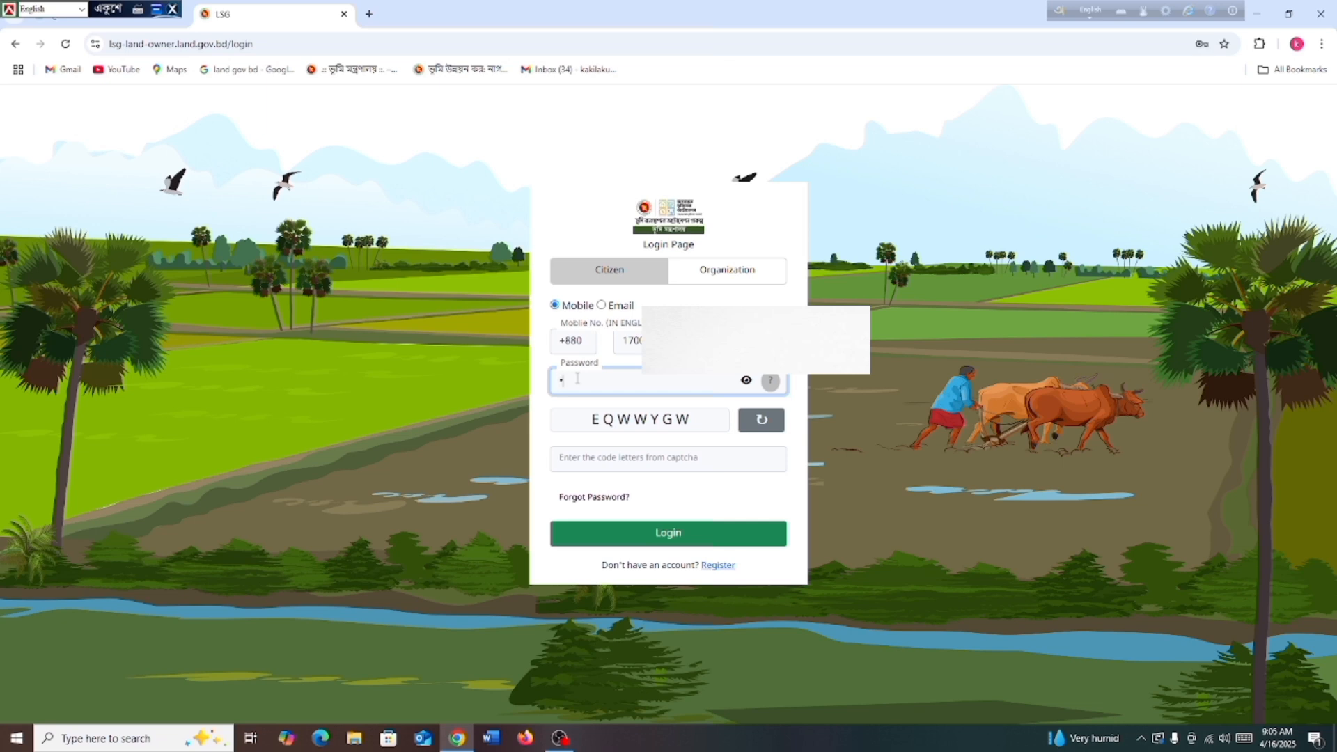
type("********")
left_click(622, 457)
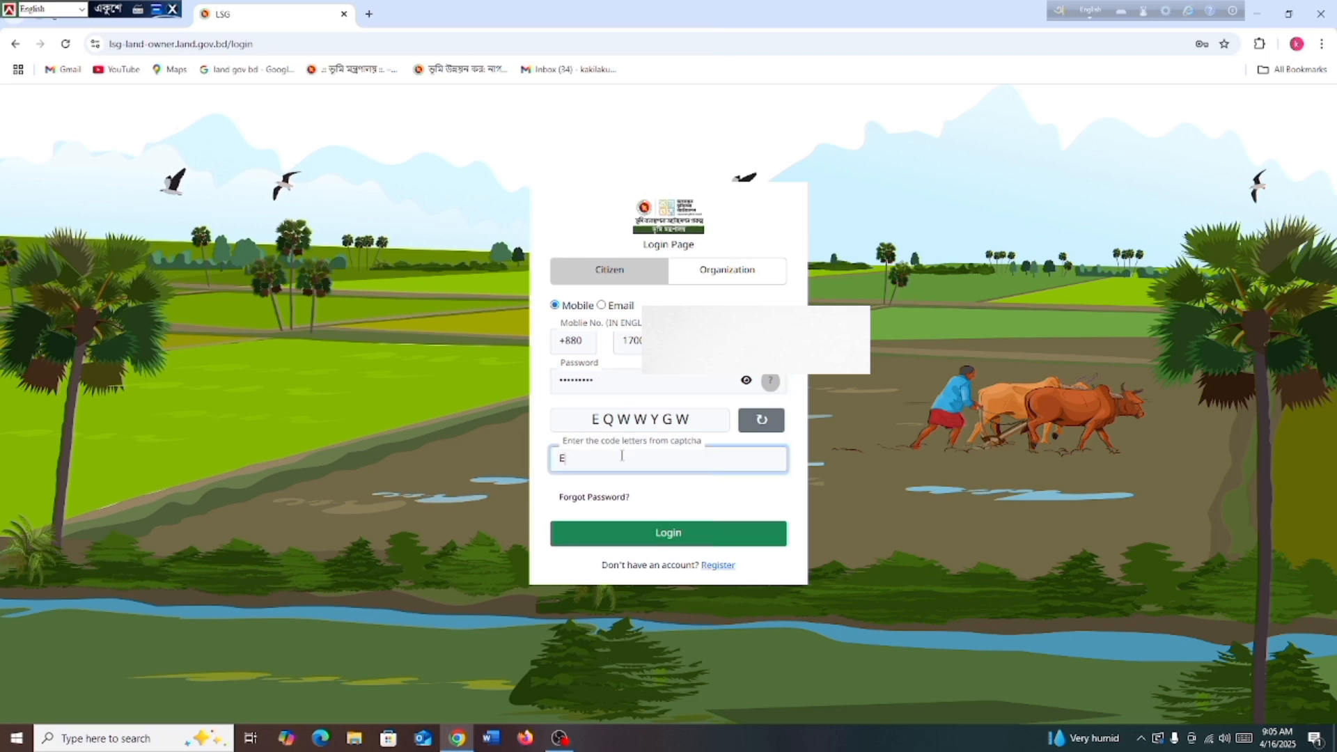
type("EQWWYGW")
left_click(660, 538)
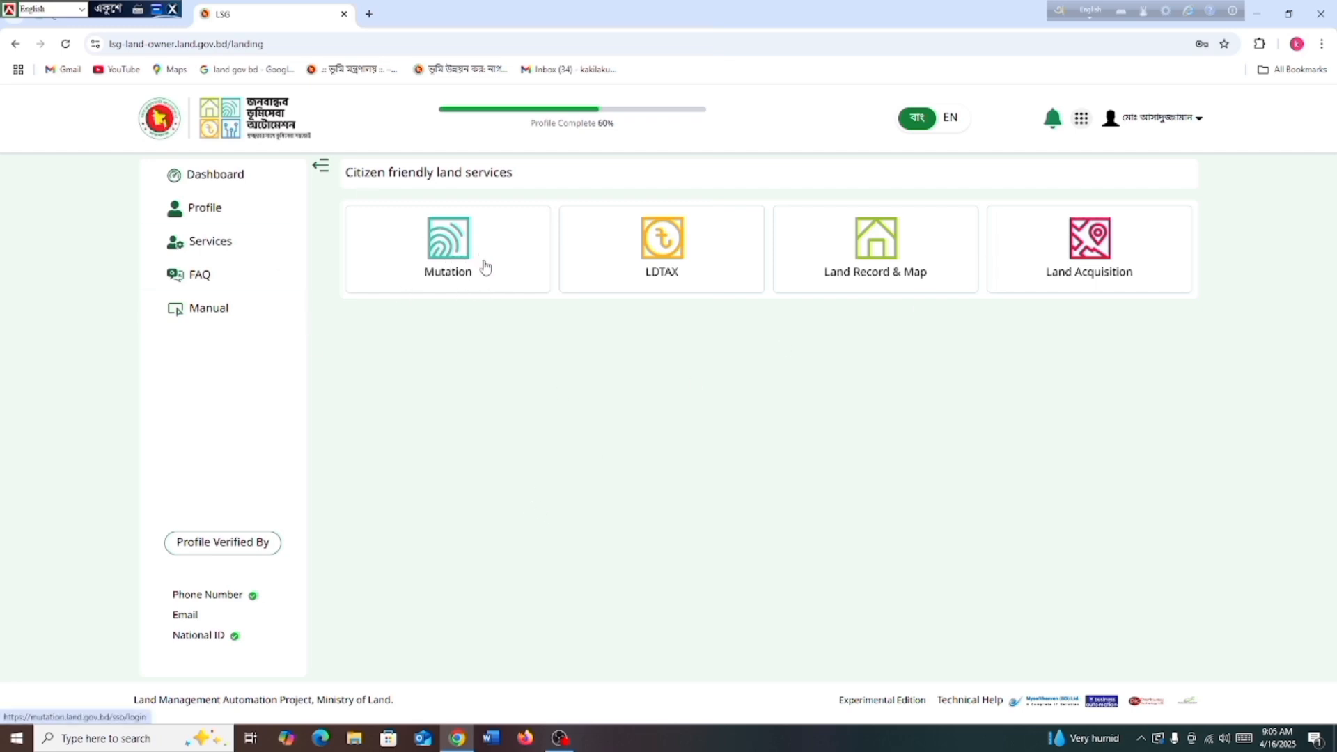
Open Mutation, back out of the 20-taka court-fee form, and continue the fee-paid application
left_click(441, 263)
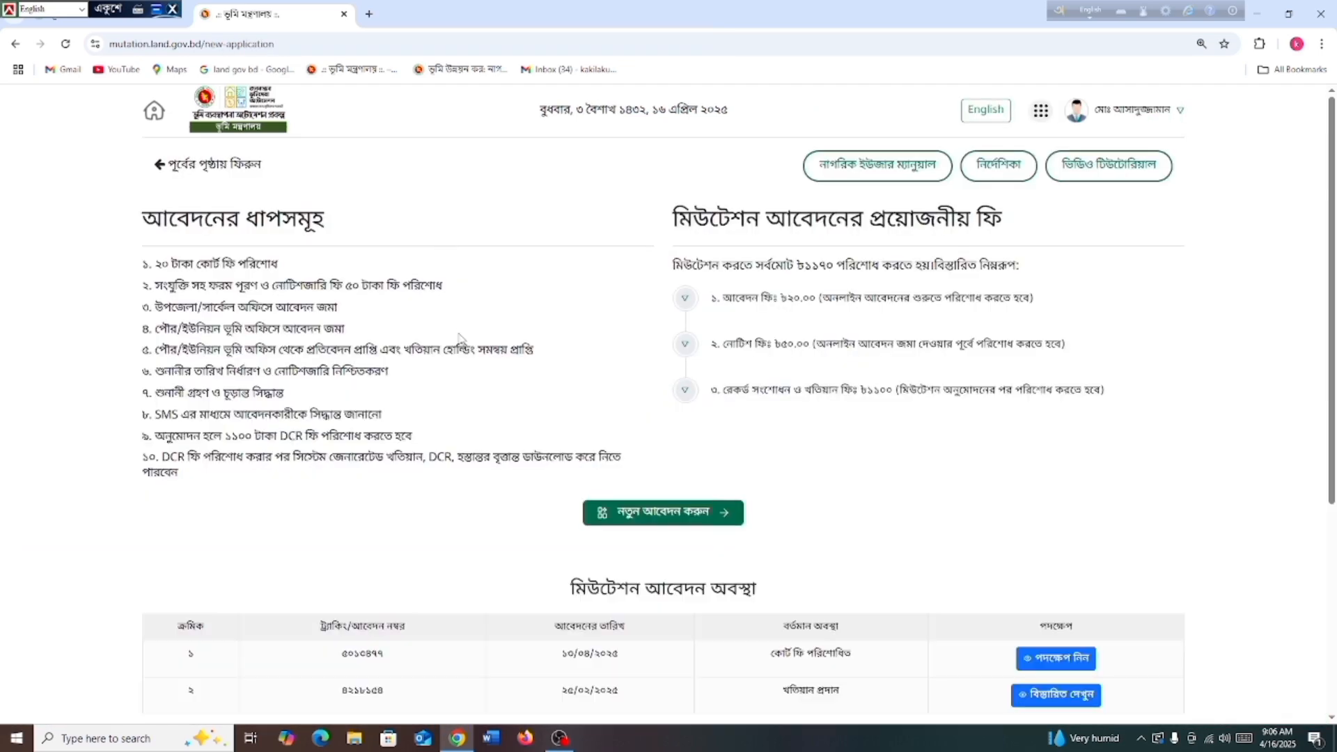
scroll(460, 345, "down", 1)
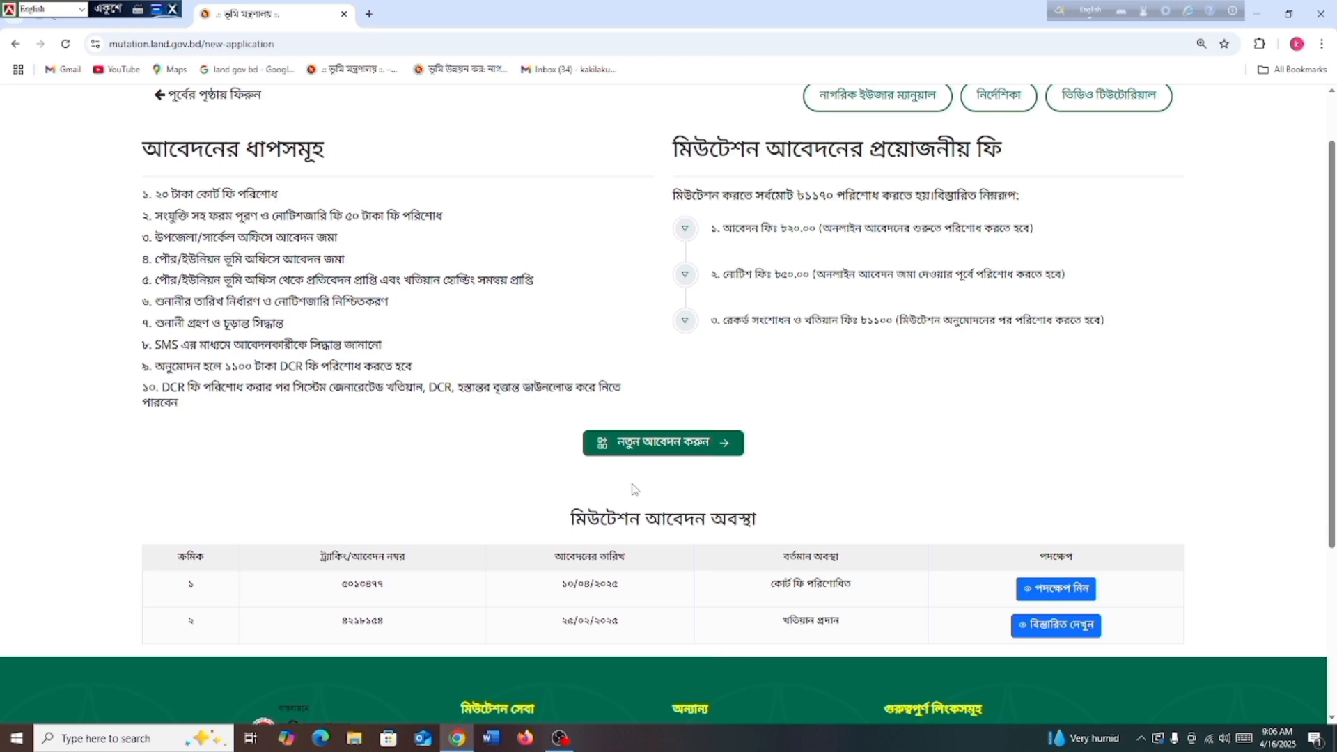
scroll(658, 443, "up", 1)
left_click(657, 443)
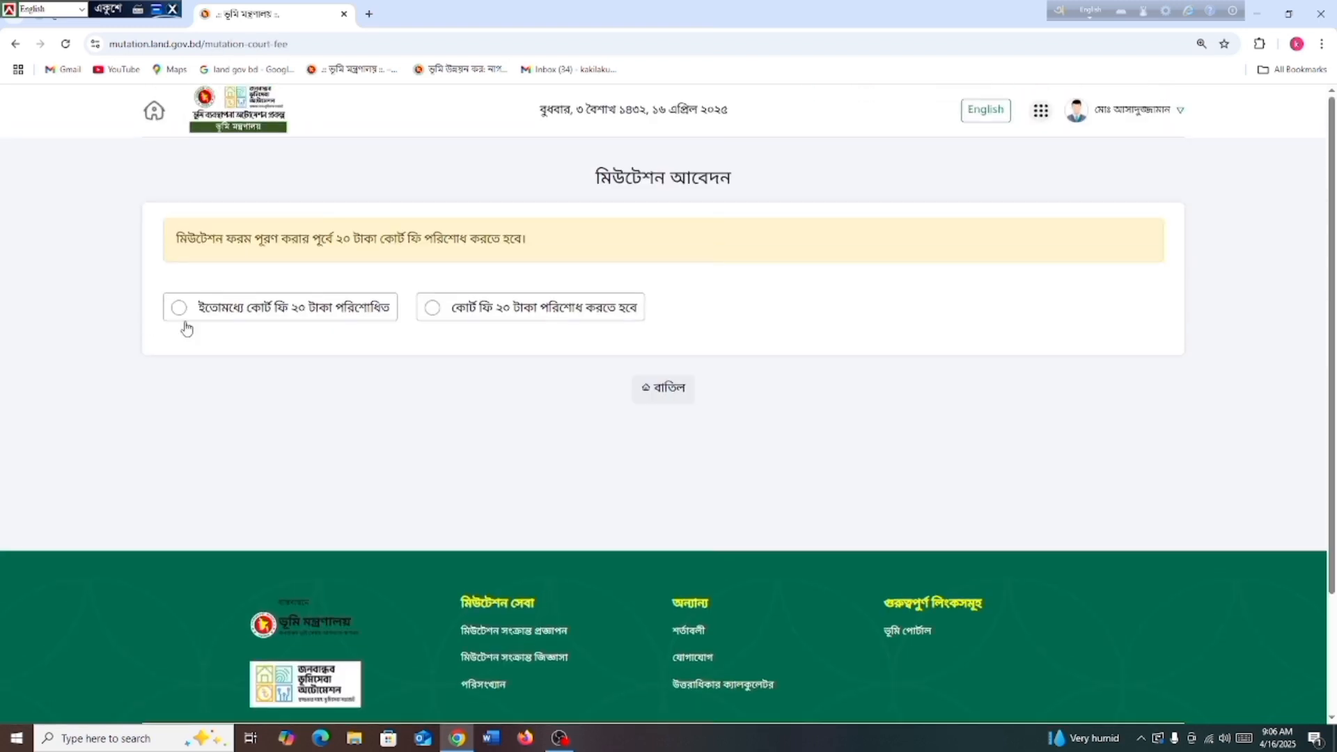
left_click(432, 311)
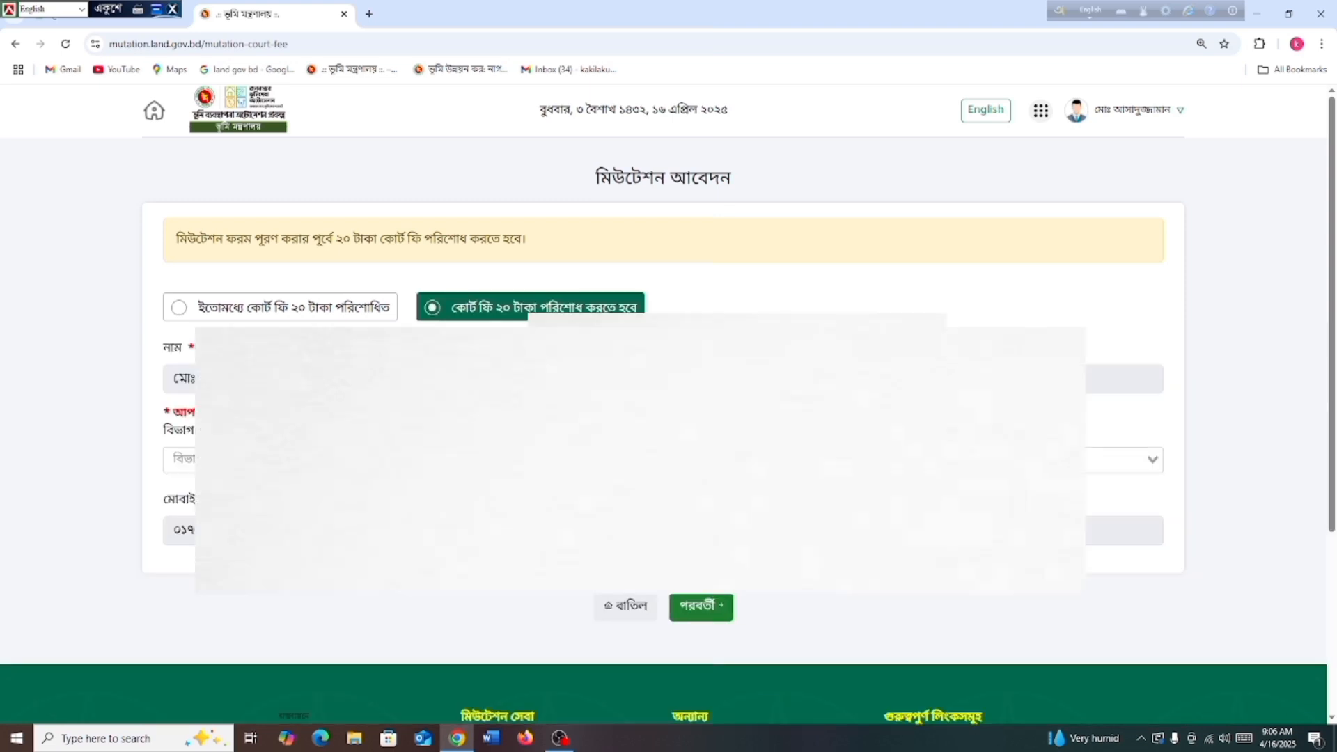
left_click(623, 606)
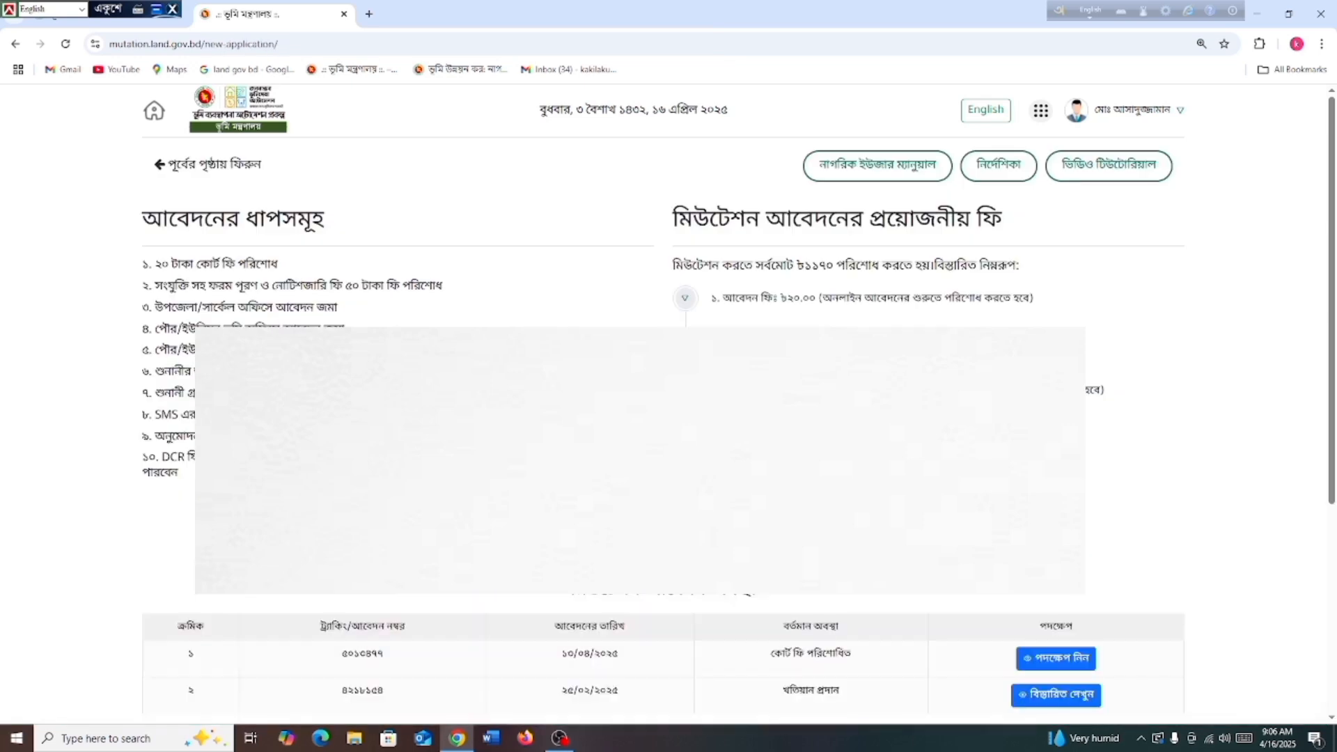
scroll(661, 379, "down", 4)
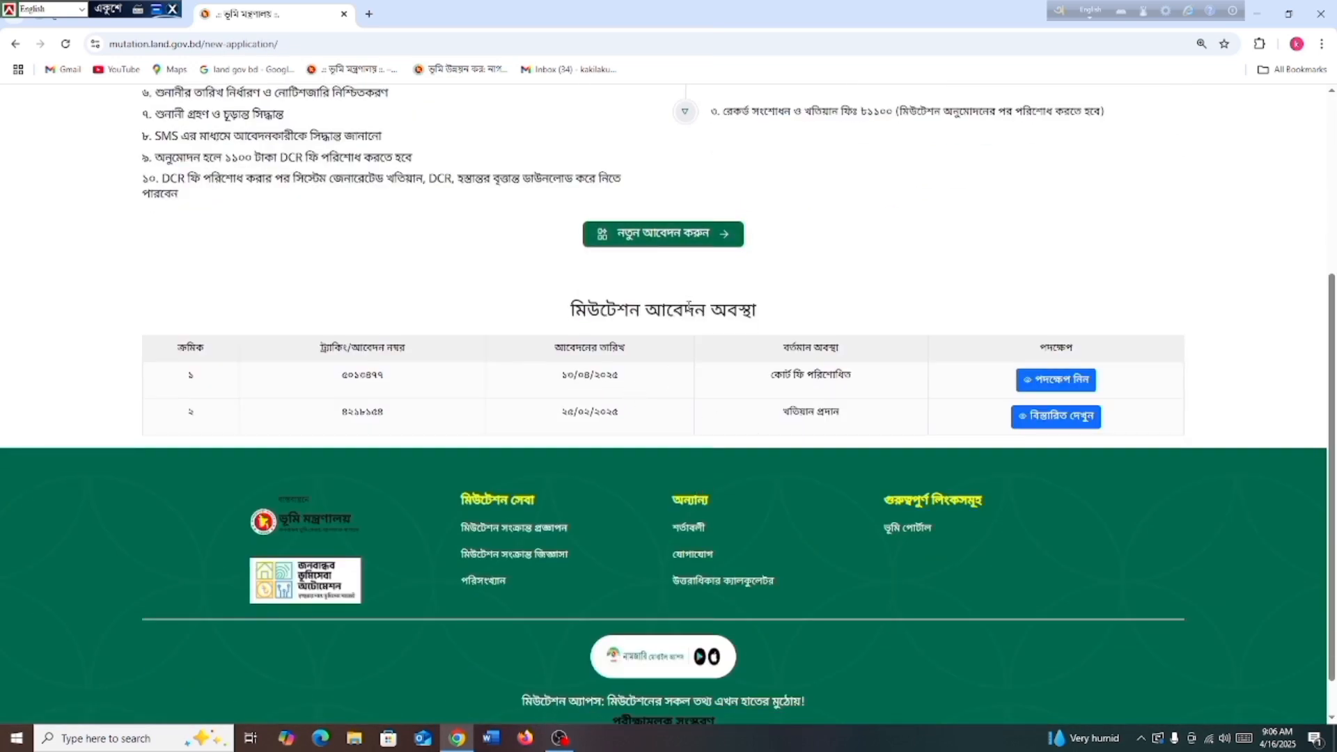
left_click(1053, 384)
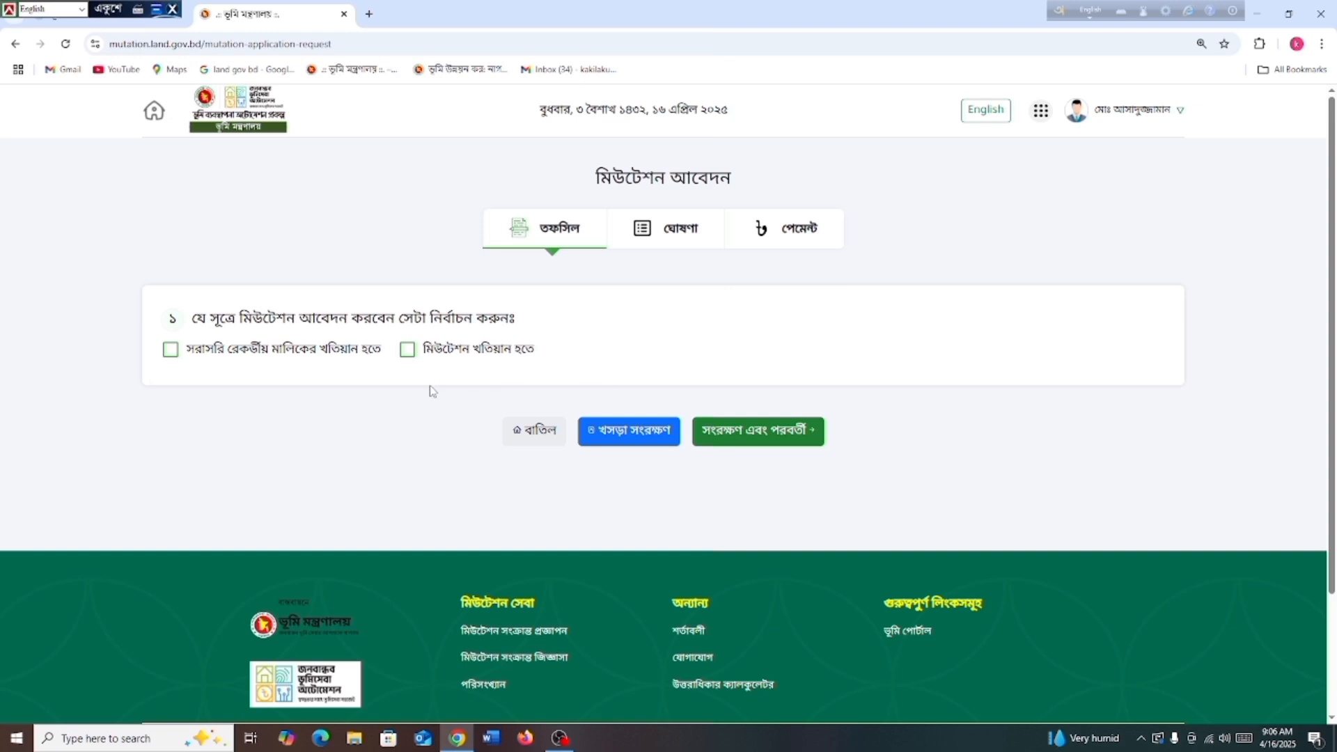
Choose the recorded owner's khatian as source, purchase (ক্রয়) as acquisition, and joint (যৌথ) ownership
left_click(171, 351)
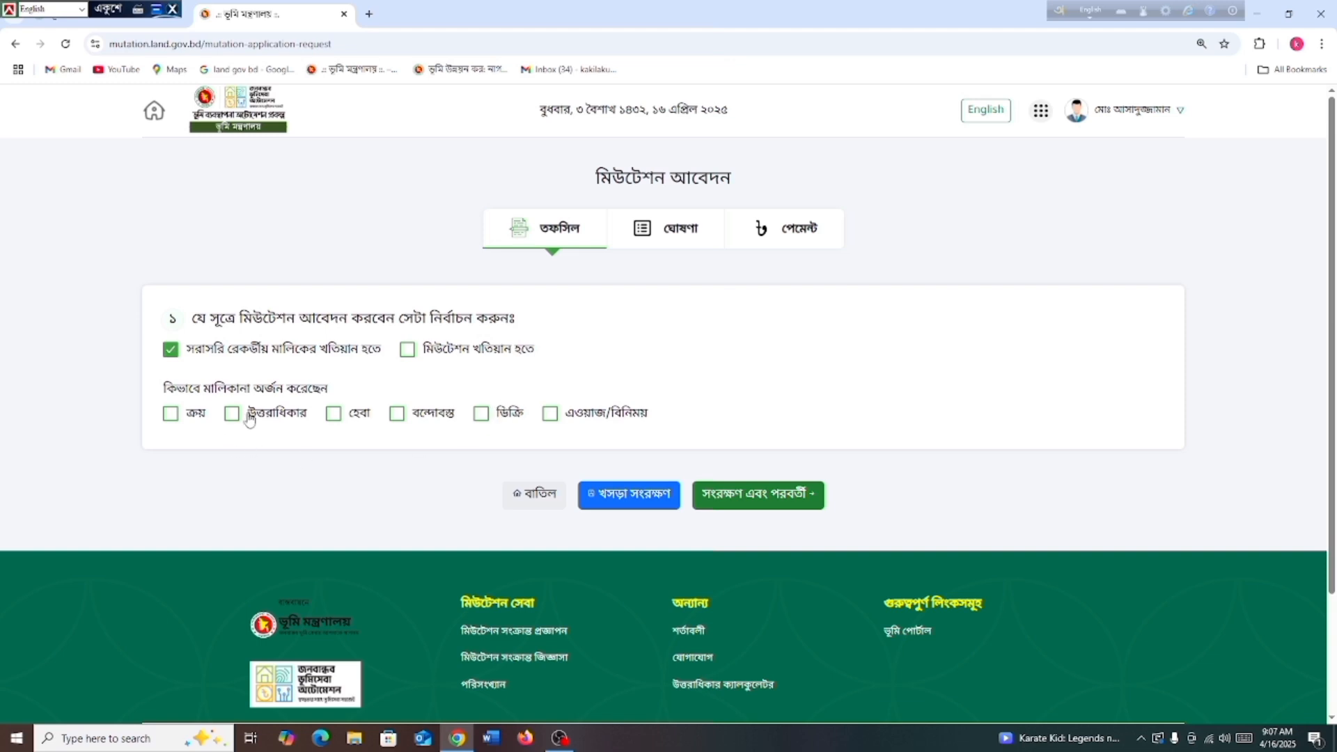
left_click(170, 414)
scroll(417, 501, "down", 3)
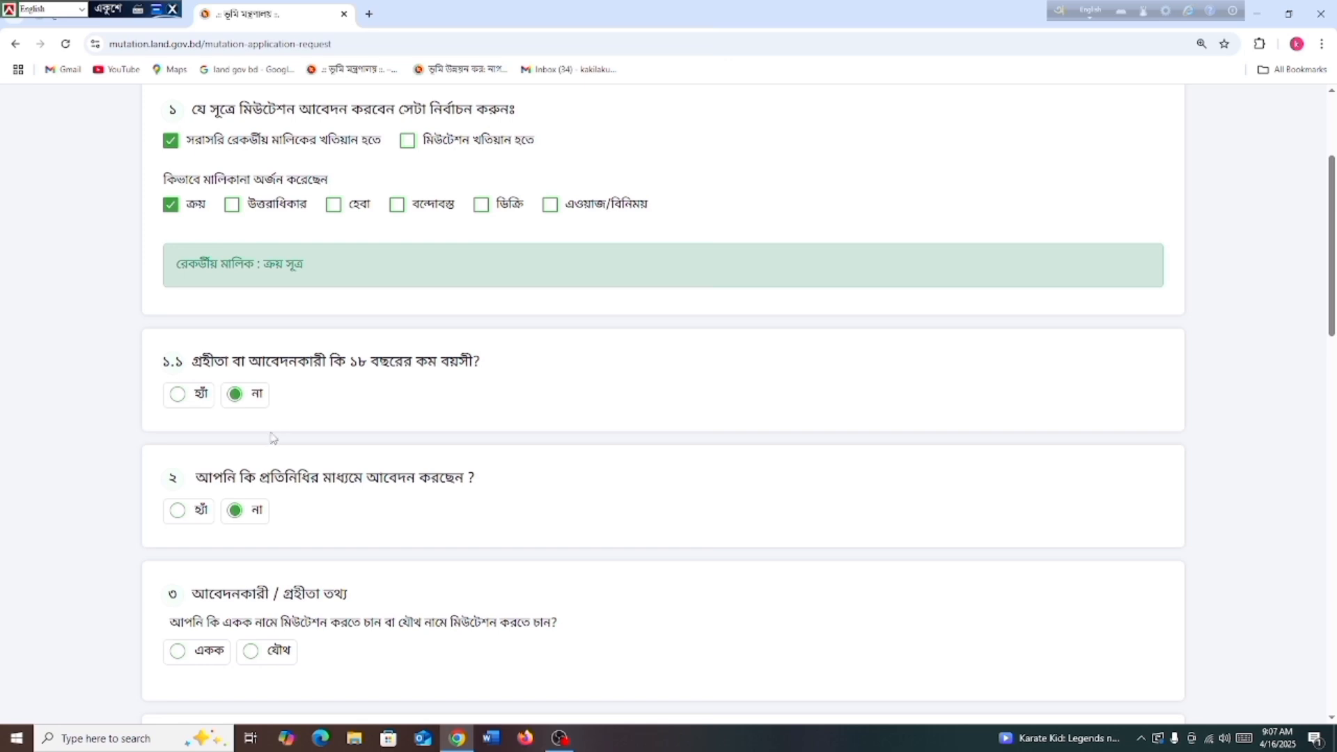
scroll(261, 441, "down", 1)
scroll(261, 441, "down", 1)
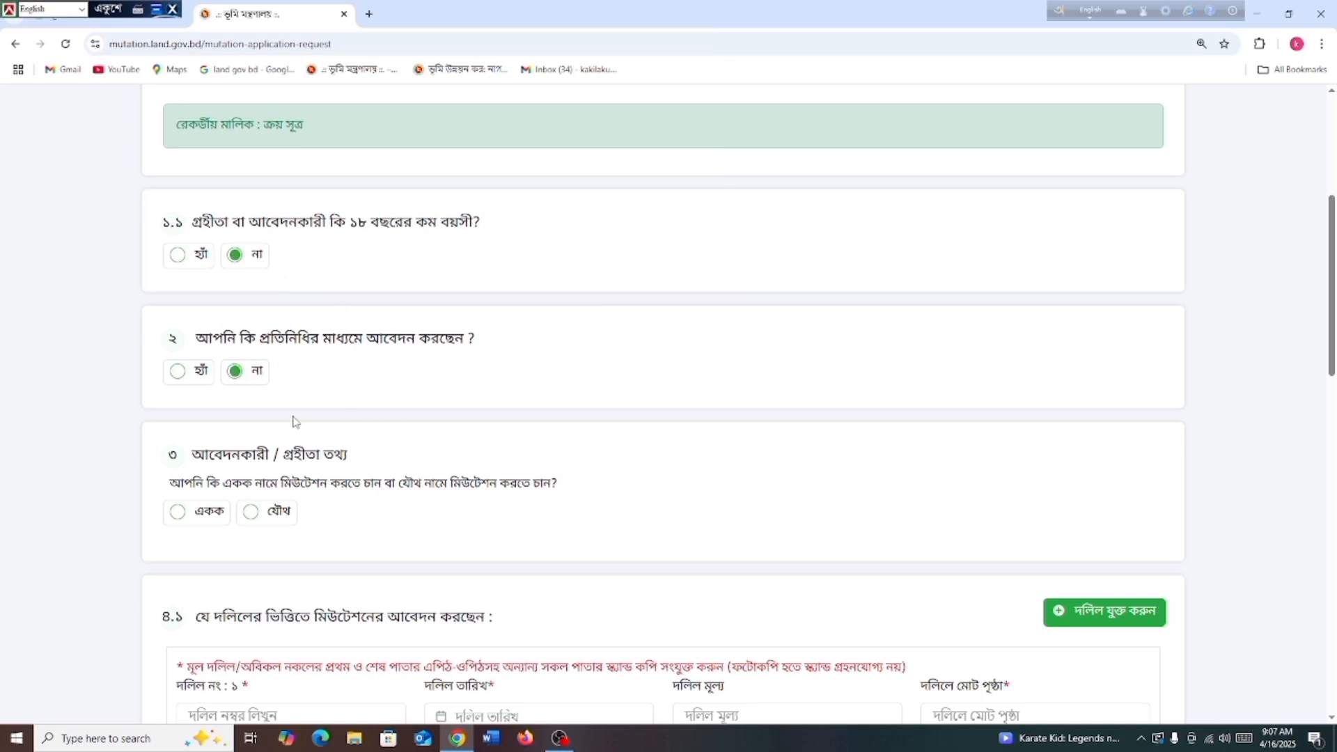
scroll(290, 432, "down", 1)
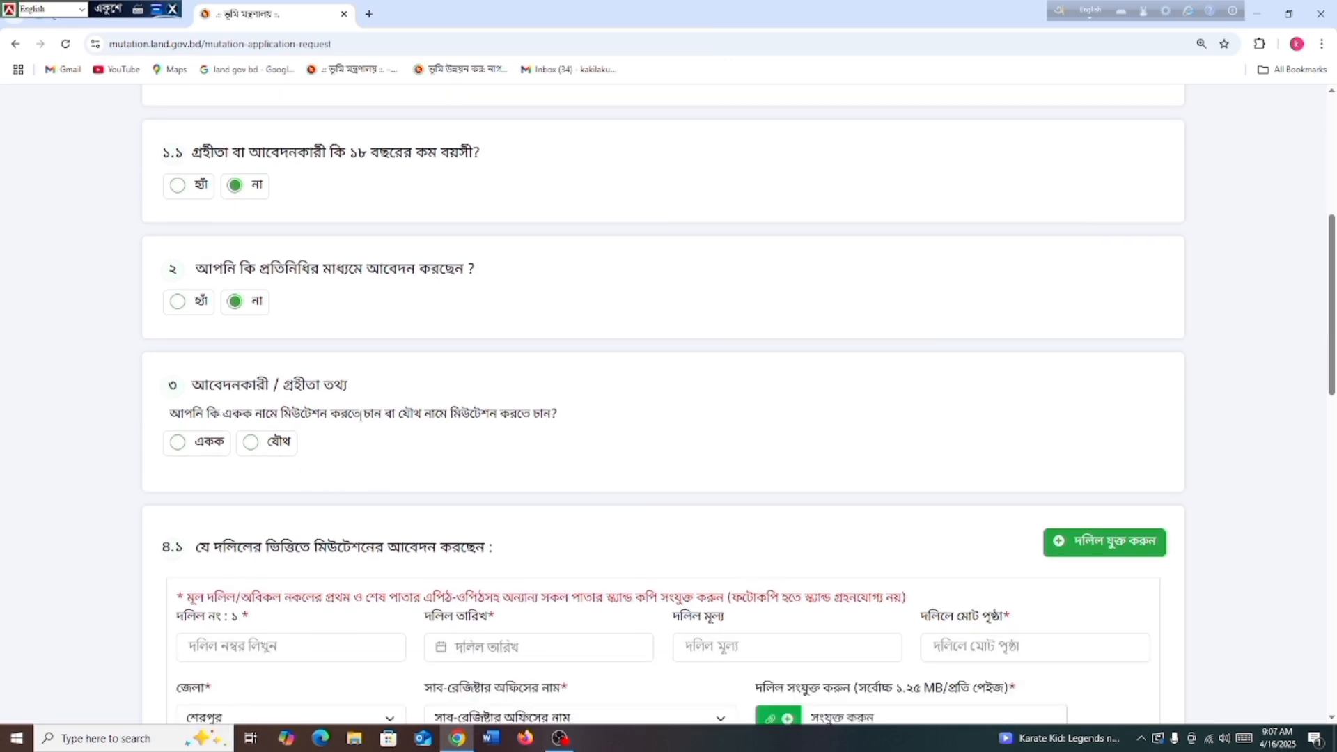
left_click(250, 446)
scroll(373, 498, "down", 2)
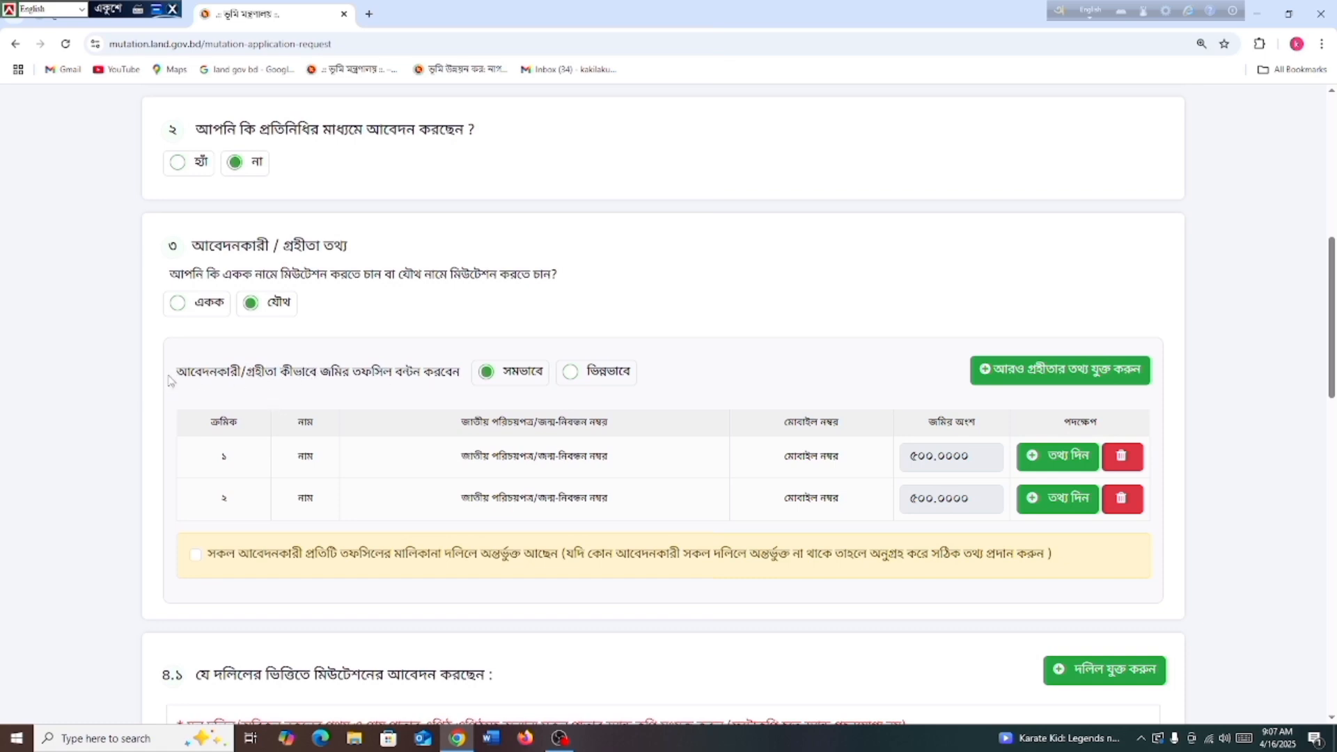
left_click_drag(175, 376, 453, 400)
left_click(452, 401)
left_click_drag(980, 458, 898, 461)
left_click_drag(979, 499, 935, 500)
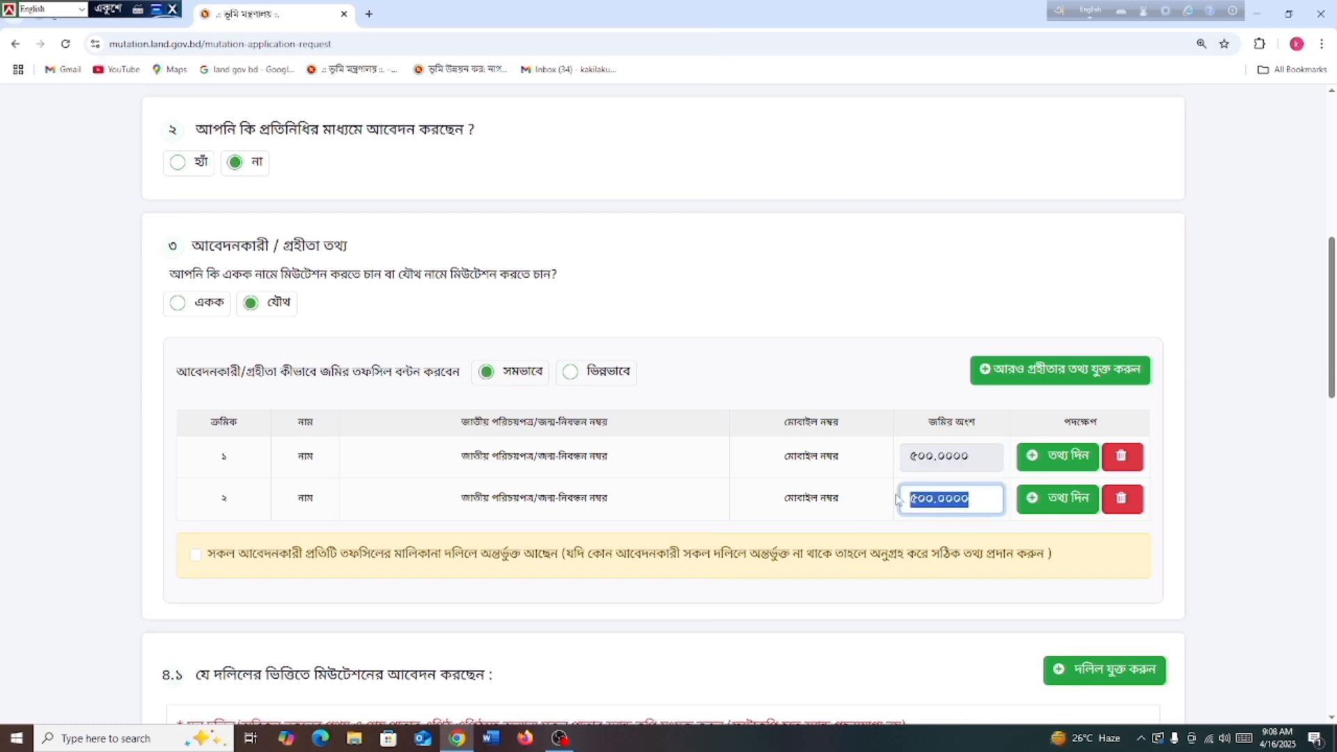
left_click(765, 381)
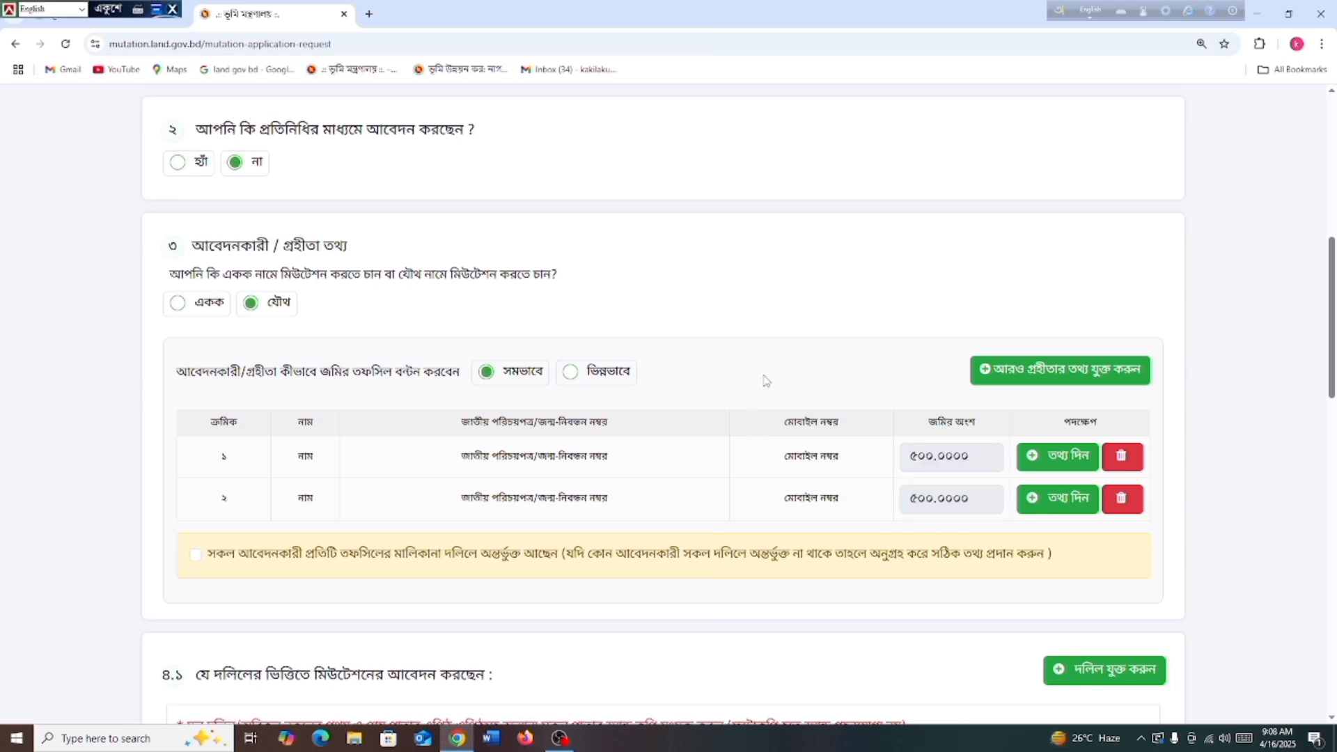
left_click(571, 376)
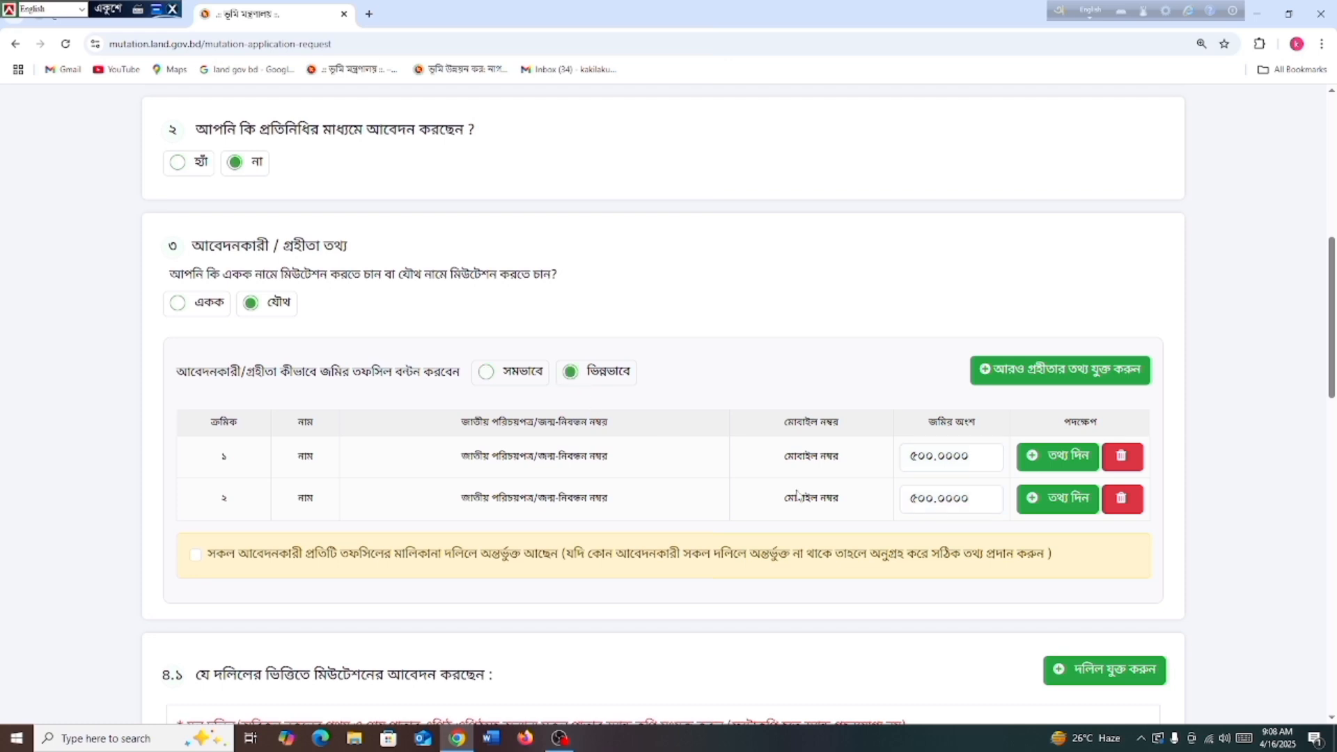
left_click(972, 499)
key("BackSpace")
key("BackSpace")
key("BackSpace")
key("BackSpace")
key("BackSpace")
key("BackSpace")
key("BackSpace")
key("BackSpace")
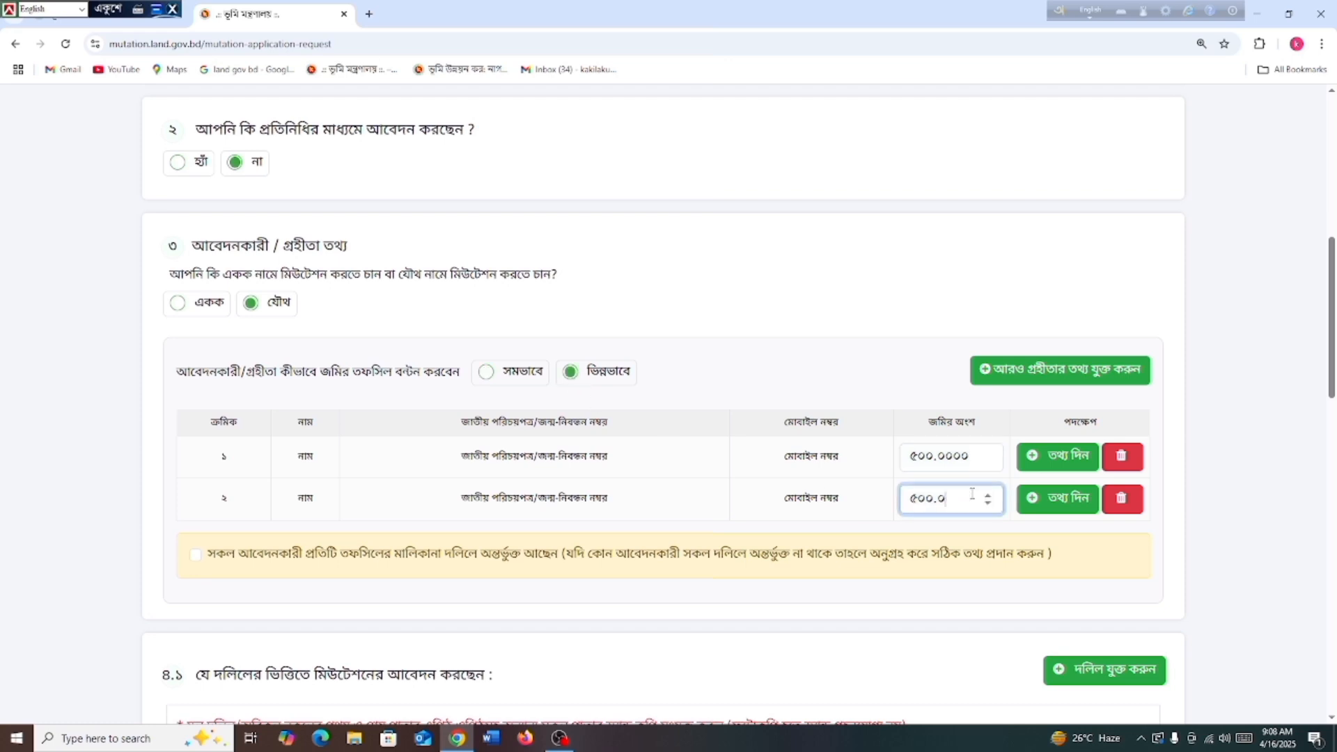
type("25000")
key("BackSpace")
key("BackSpace")
key("BackSpace")
key("BackSpace")
key("BackSpace")
left_click(485, 372)
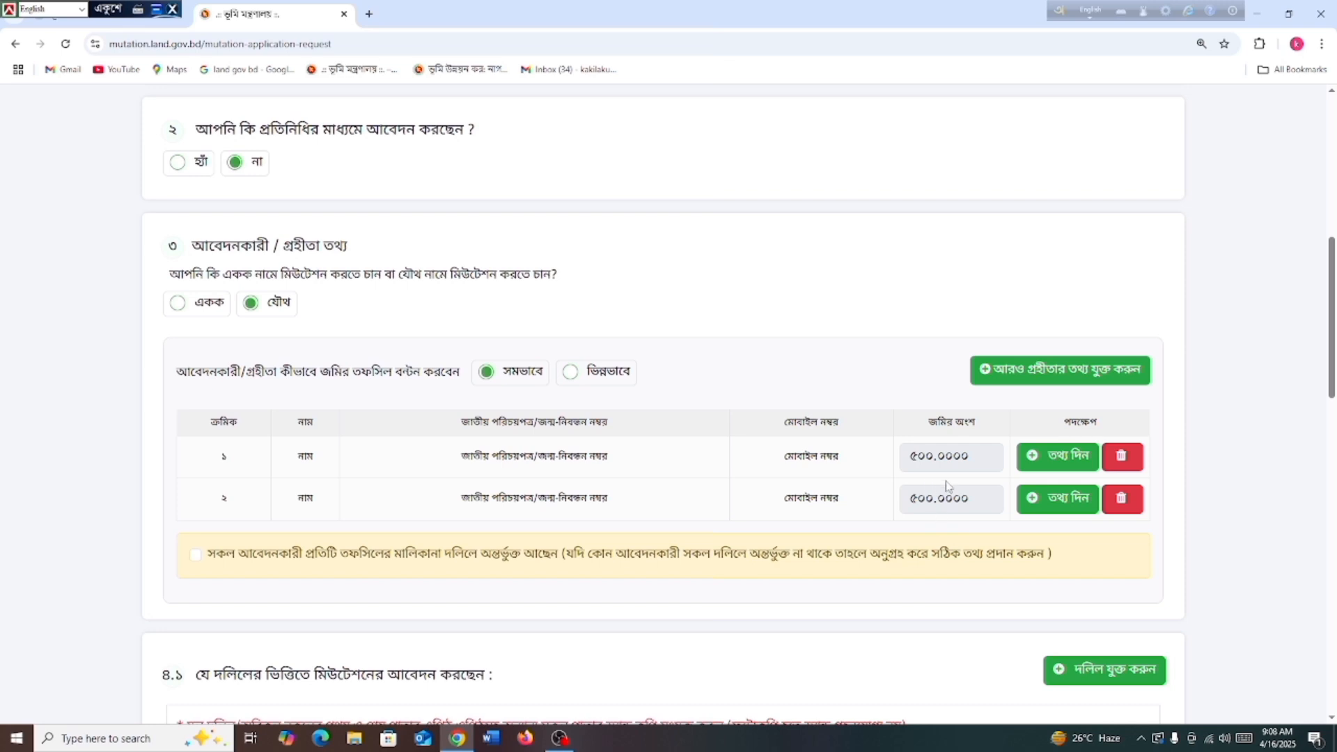
left_click(1033, 462)
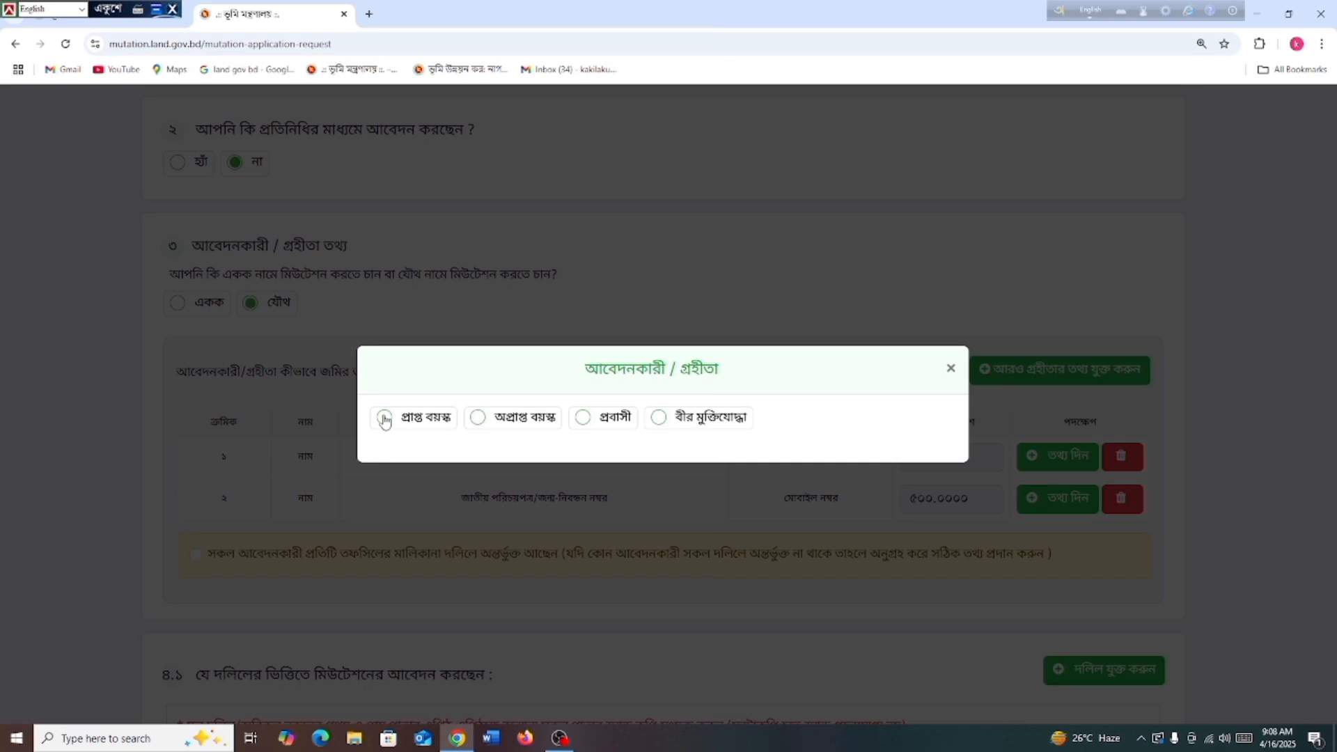
Mark the first applicant as adult and upload Screenshot_2025_0416_085750 as their photo
left_click(385, 420)
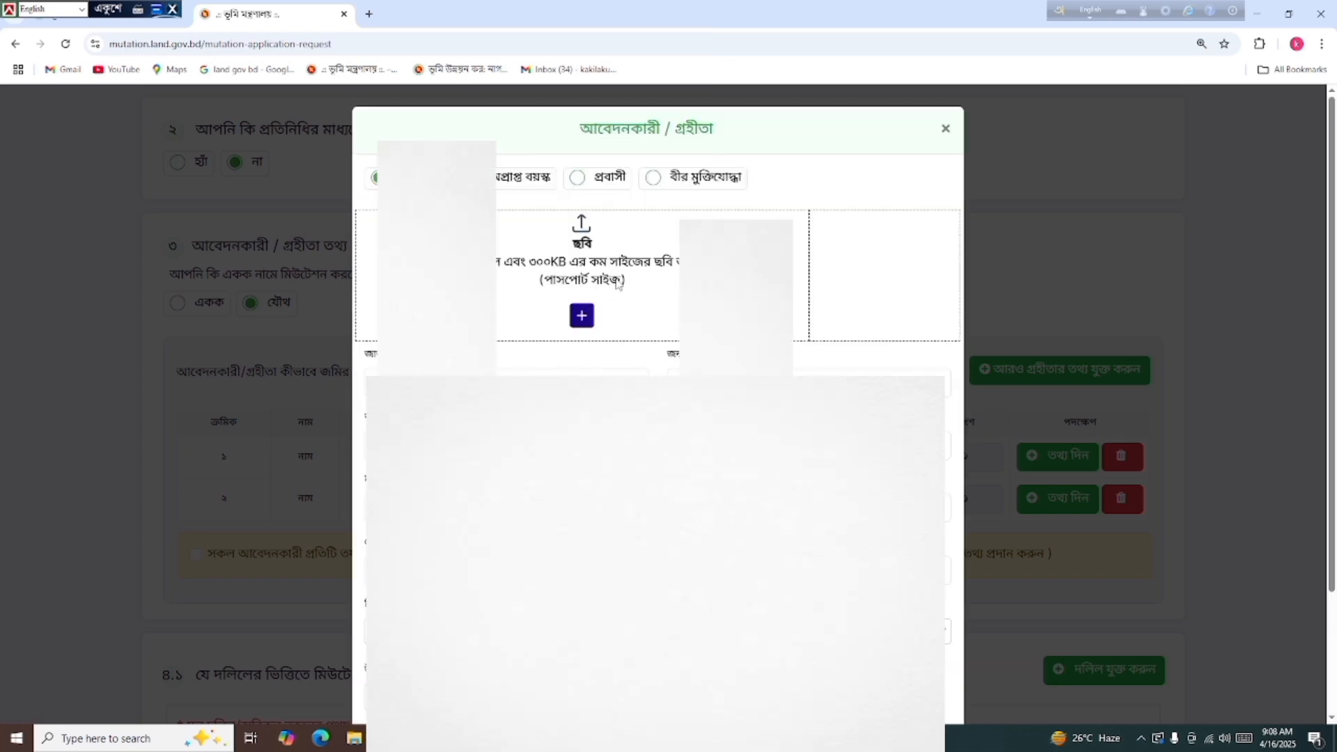
left_click(585, 316)
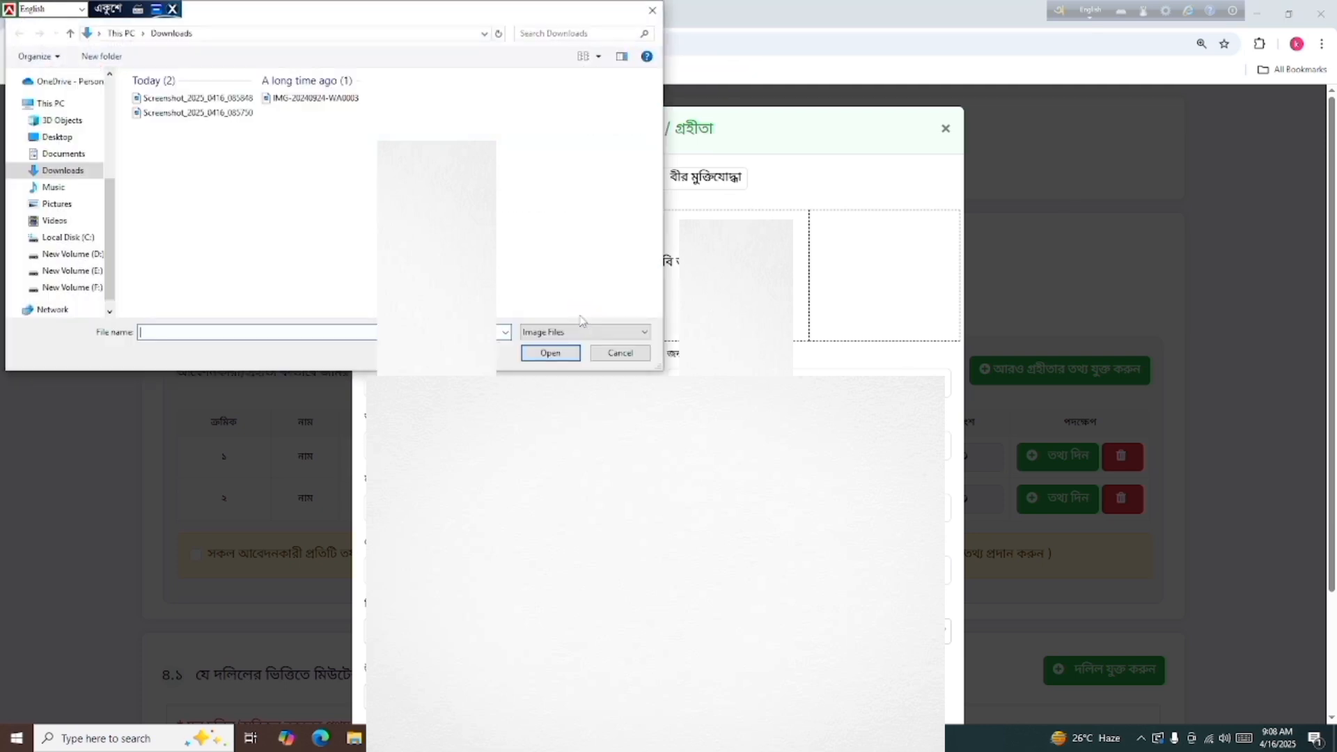
left_click(168, 114)
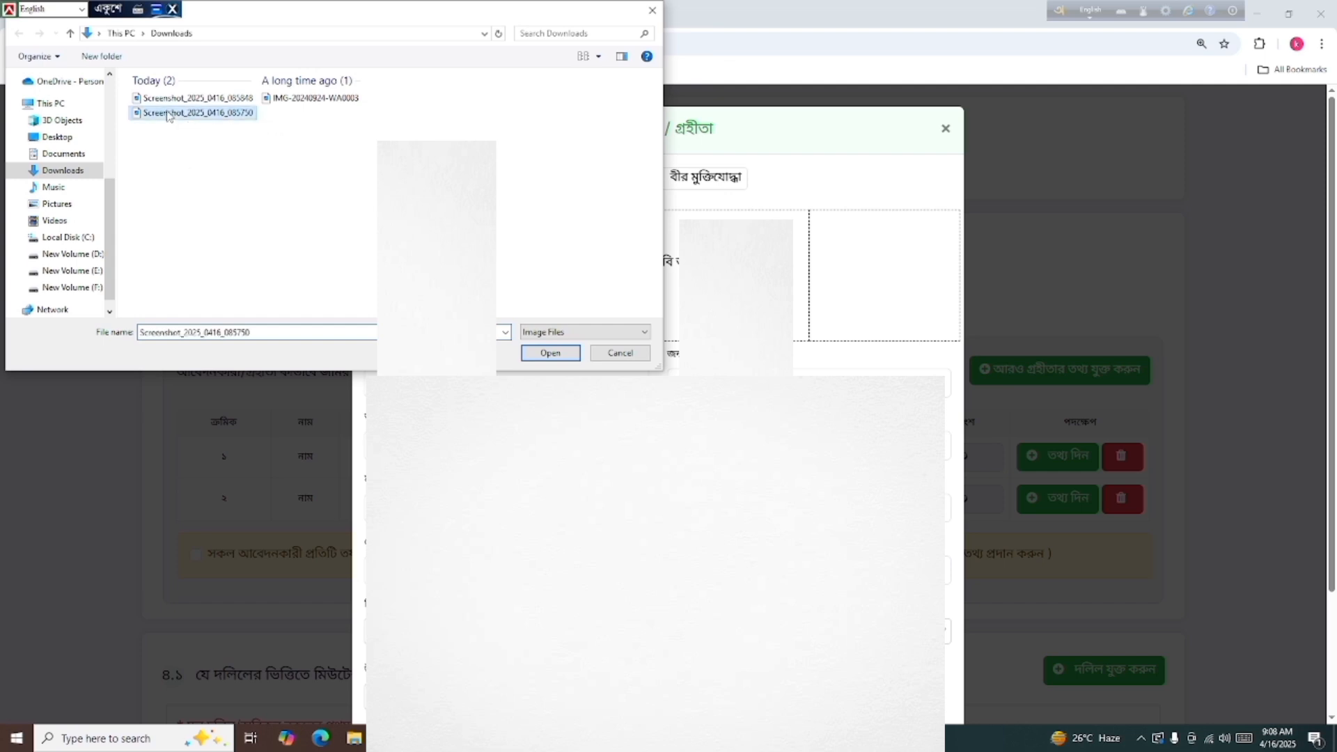
left_click(550, 353)
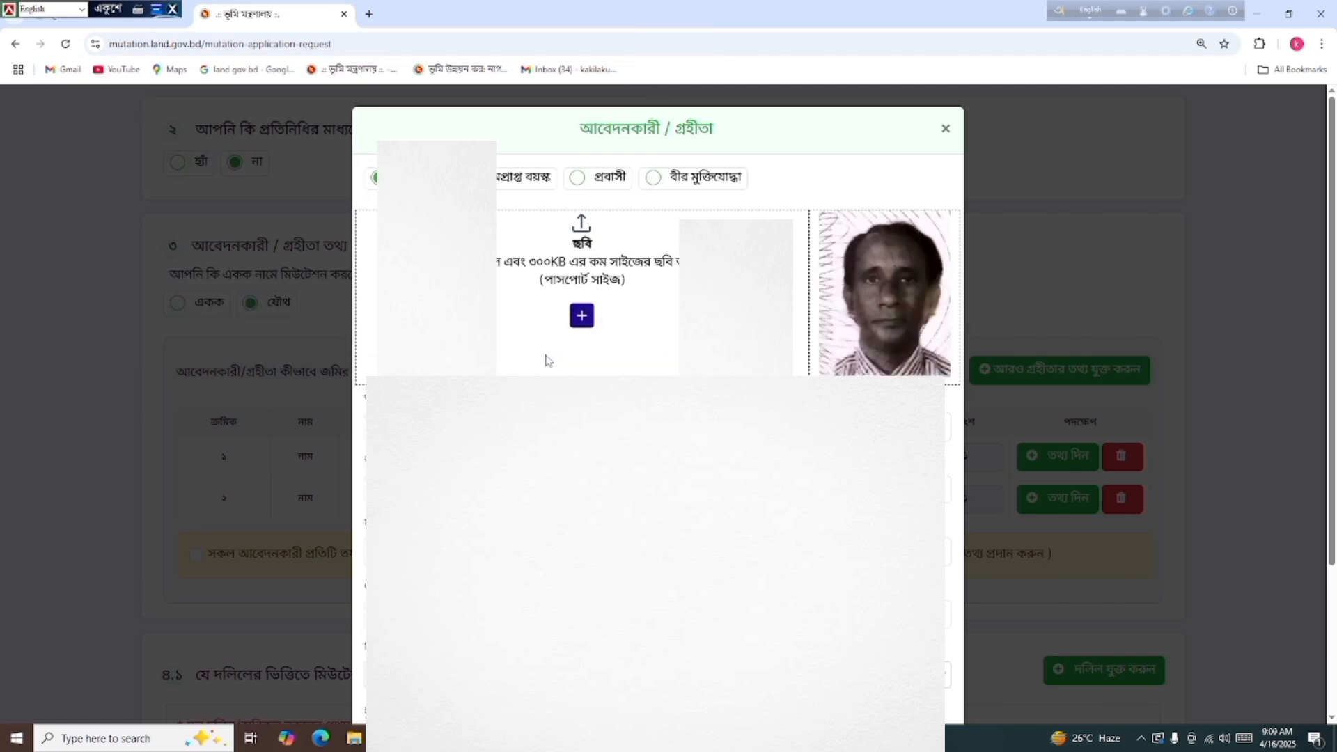
scroll(547, 360, "down", 2)
scroll(547, 360, "up", 1)
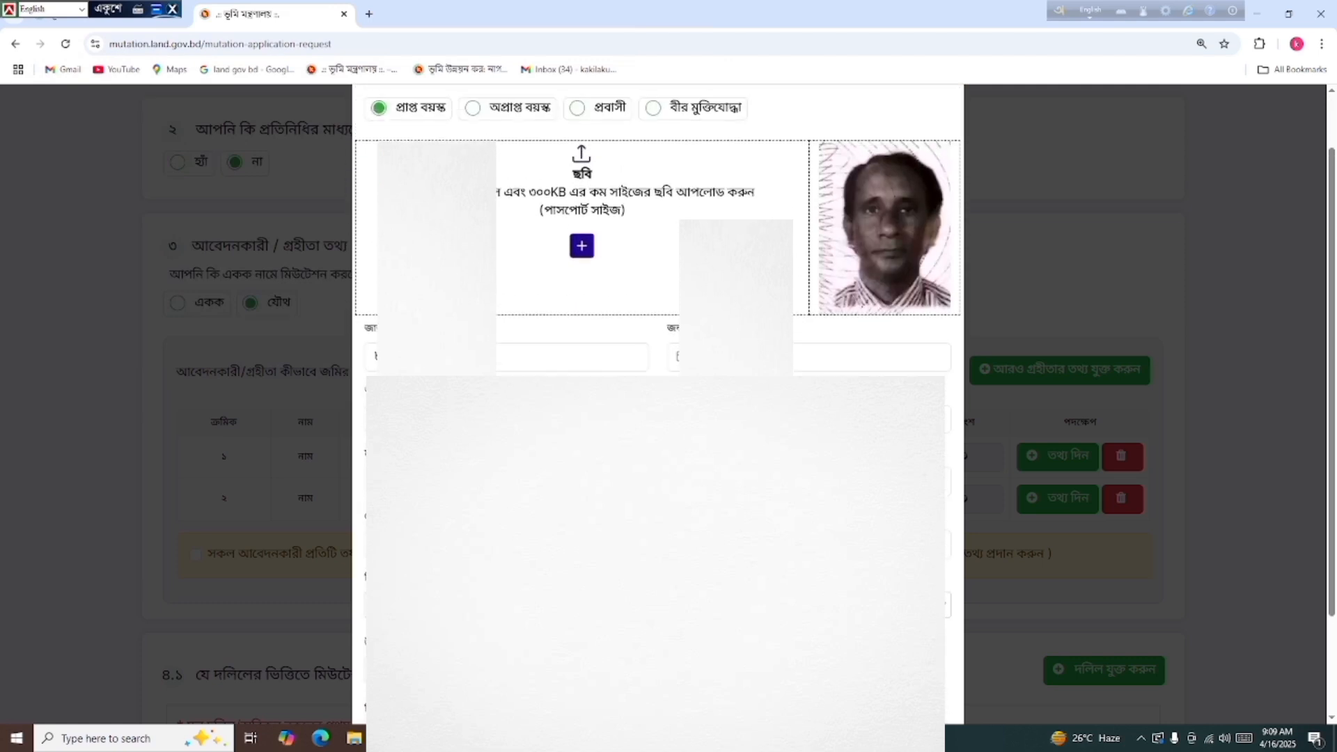
scroll(581, 279, "down", 1)
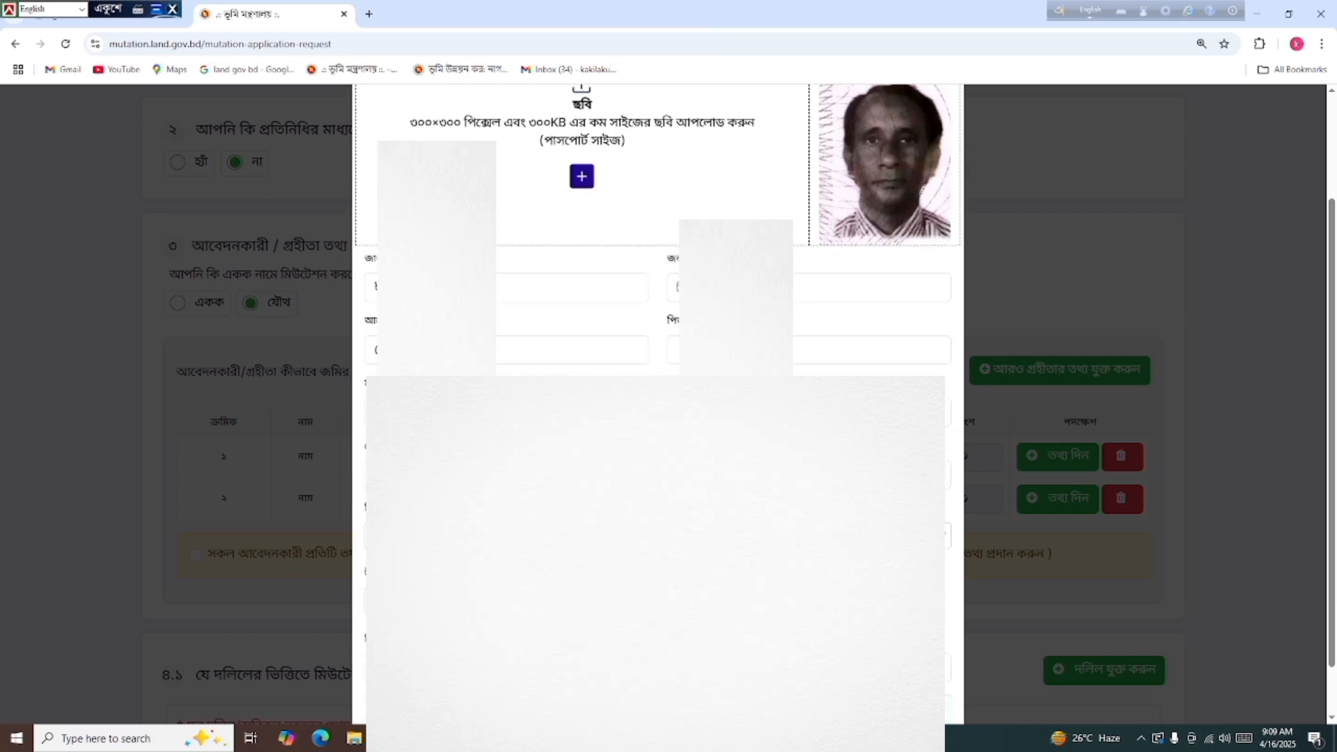
Pick values in the first applicant's four dropdown details
left_click(808, 411)
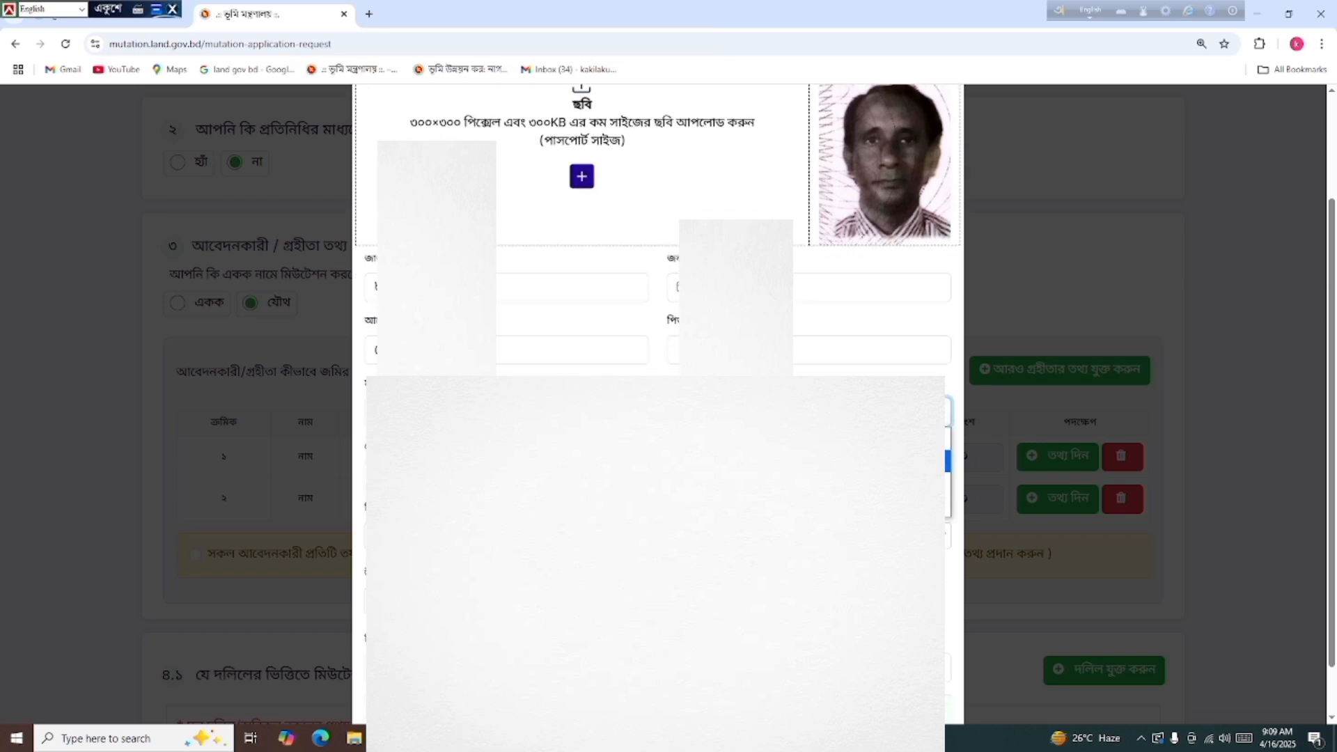
left_click(809, 461)
scroll(808, 461, "down", 1)
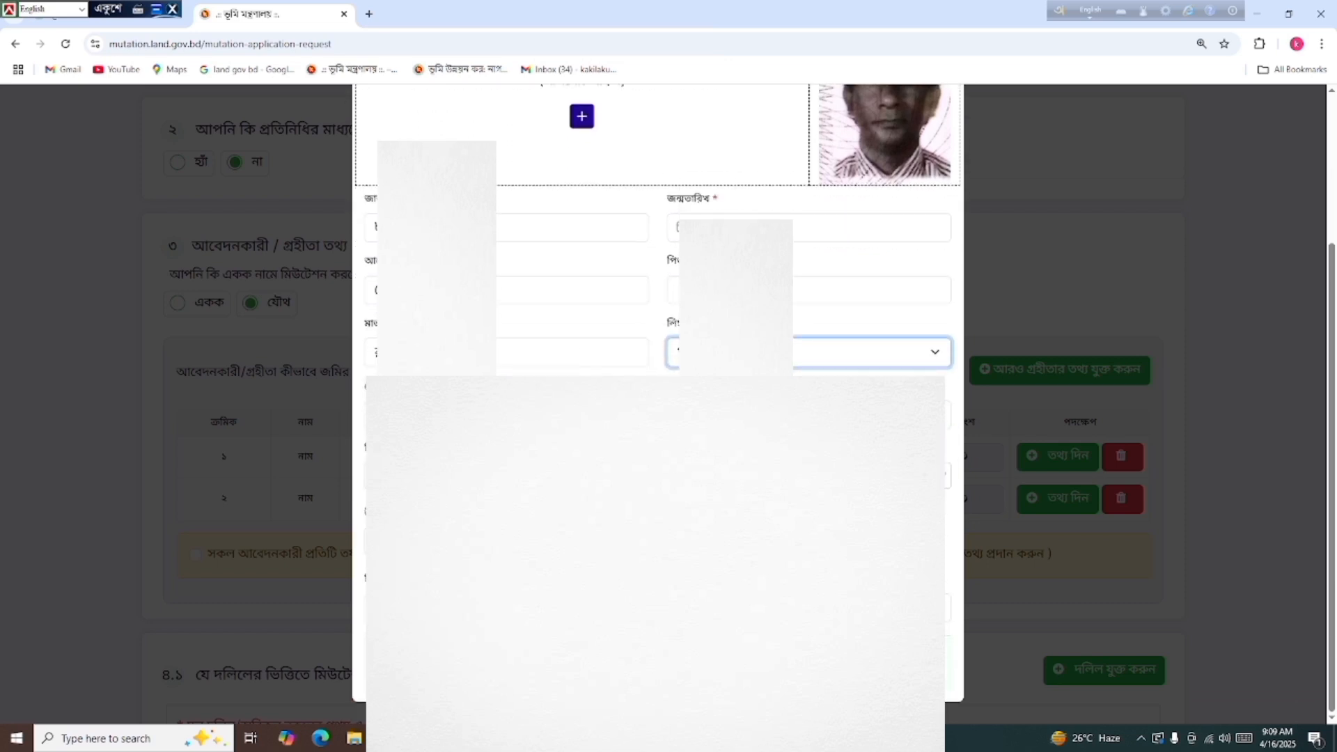
left_click(506, 475)
left_click(506, 577)
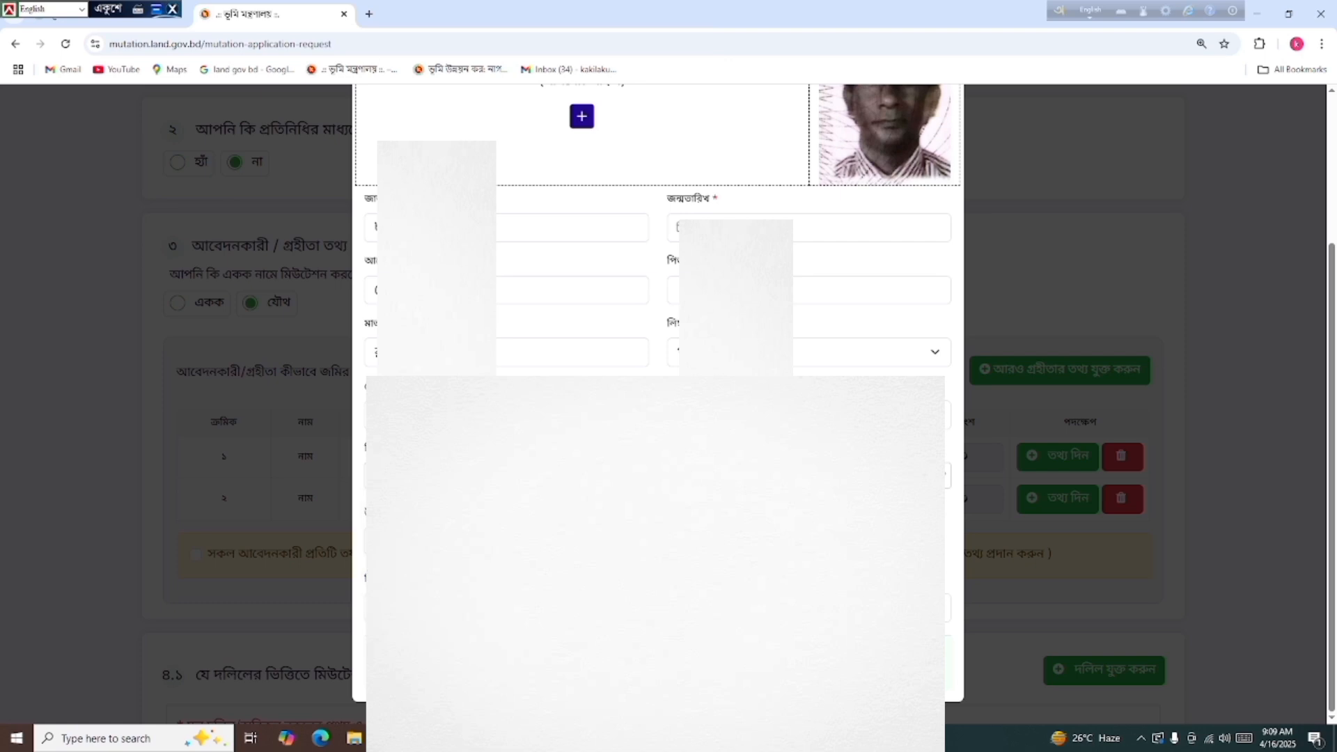
left_click(808, 475)
left_click(808, 557)
left_click(506, 542)
left_click(507, 642)
Enter the last first-applicant field in Bijoy Unicode, then mark the second applicant adult
left_click(657, 608)
key("F12")
key("Tab")
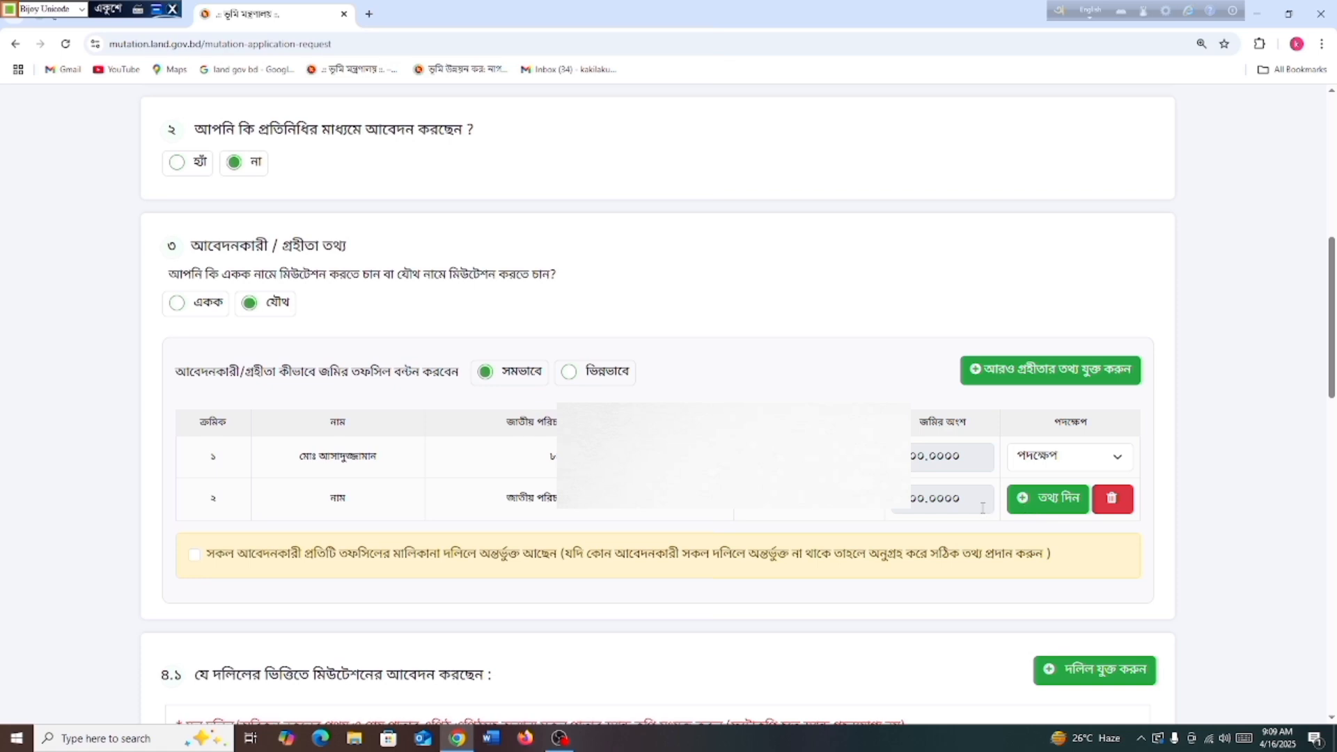
left_click(1031, 500)
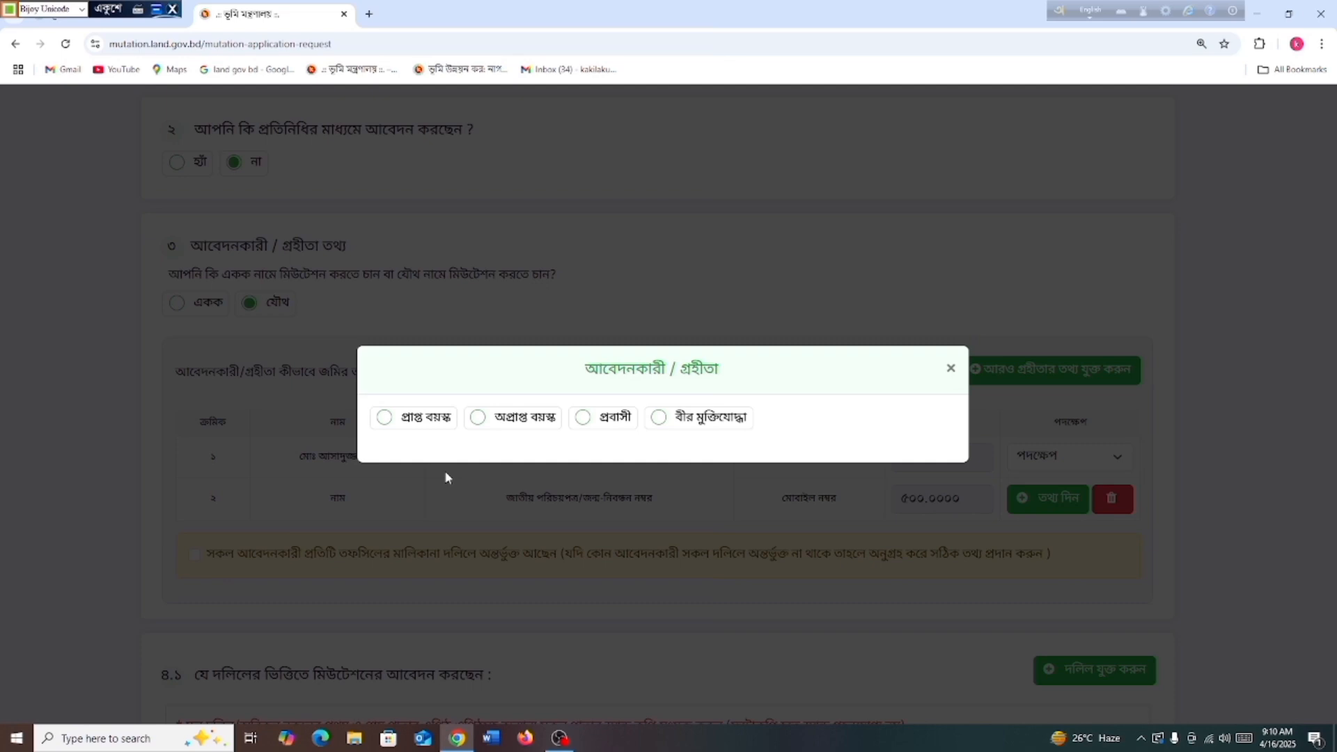
left_click(384, 418)
Upload Screenshot_2025_0416_085848 from Downloads as the second applicant's passport-size photo
left_click(582, 316)
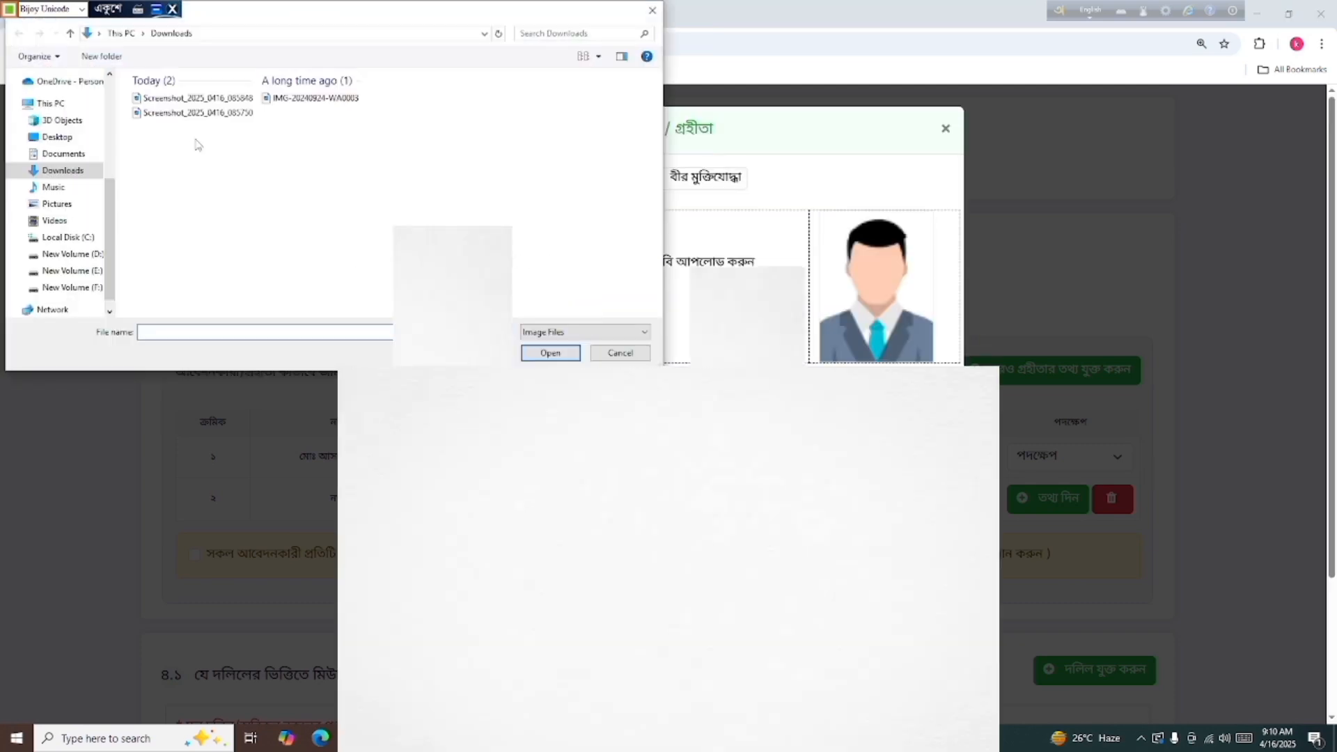
left_click(189, 98)
left_click(550, 353)
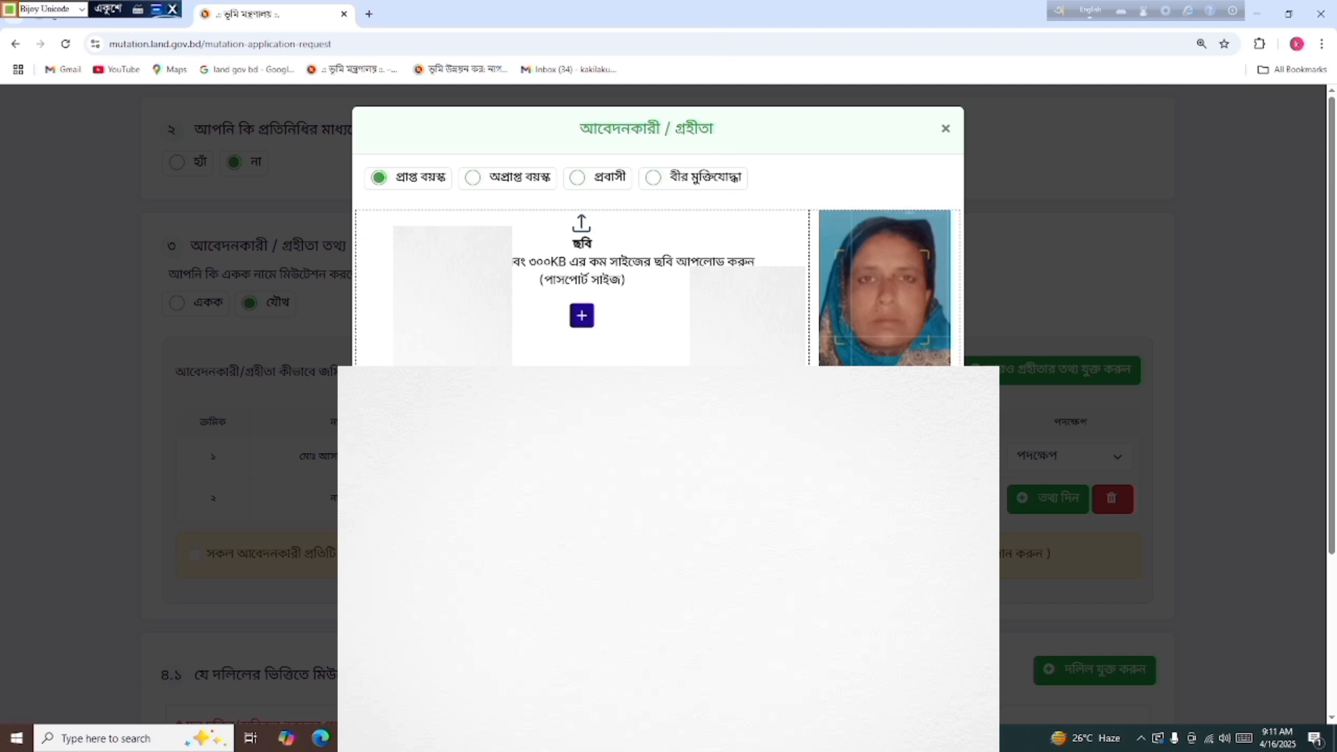
scroll(658, 230, "down", 1)
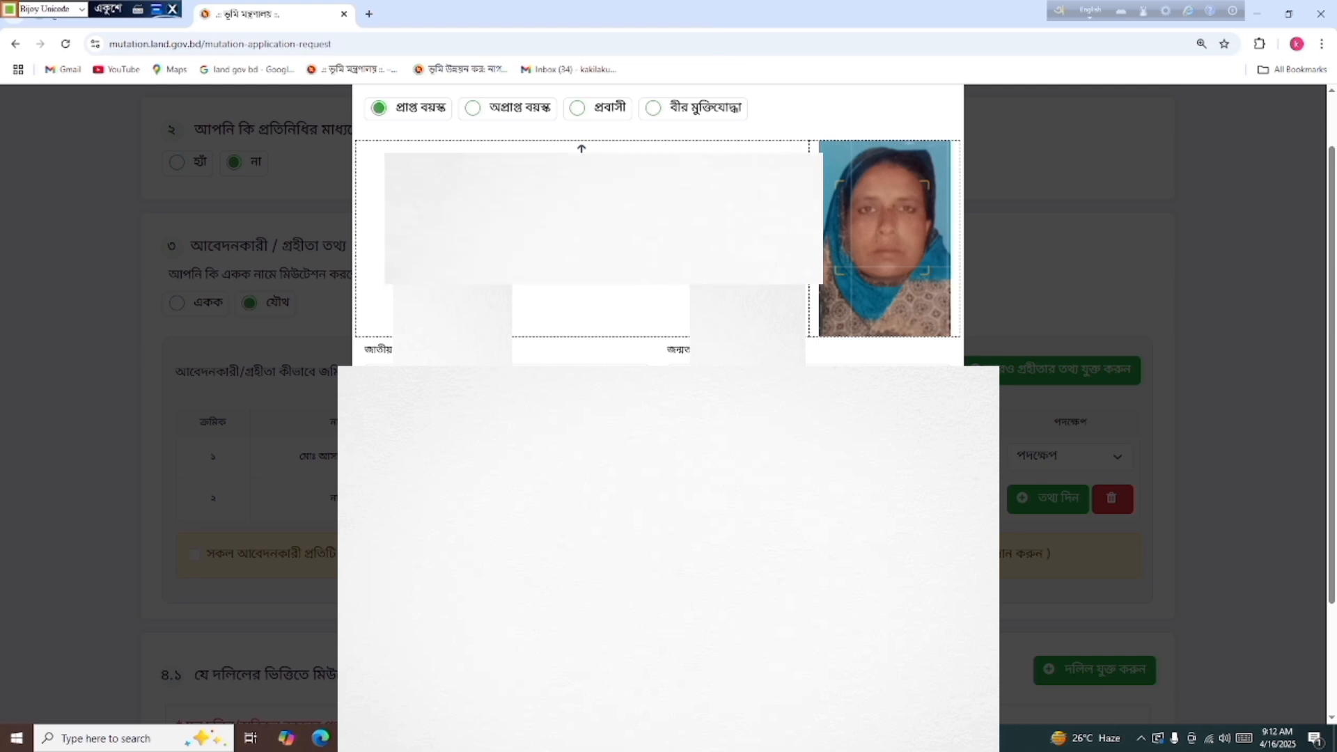
Scroll down the form to the declaration that all applicants are in the deed
scroll(658, 223, "down", 2)
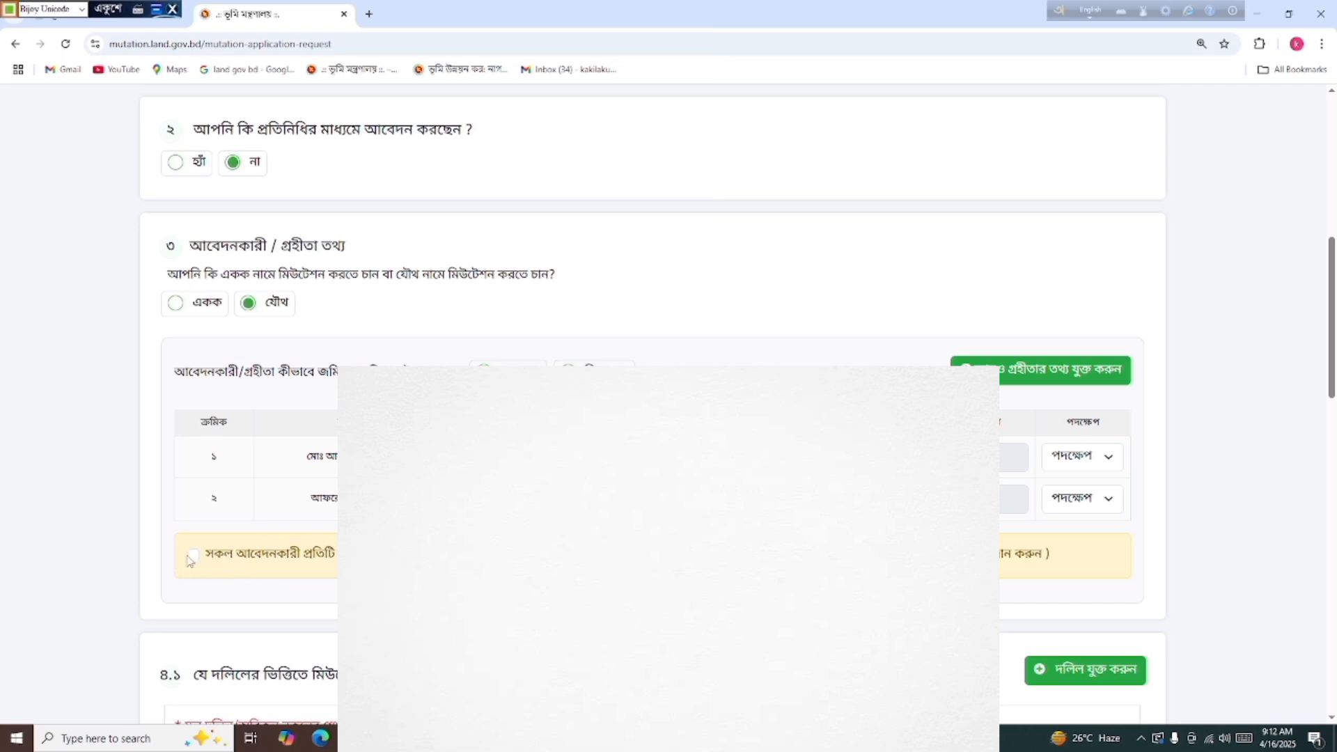
left_click_drag(301, 561, 215, 565)
Tick the all-applicants-in-deed declaration and enter deed number ২৮৯৭ in section 4.1
left_click(204, 580)
left_click(193, 555)
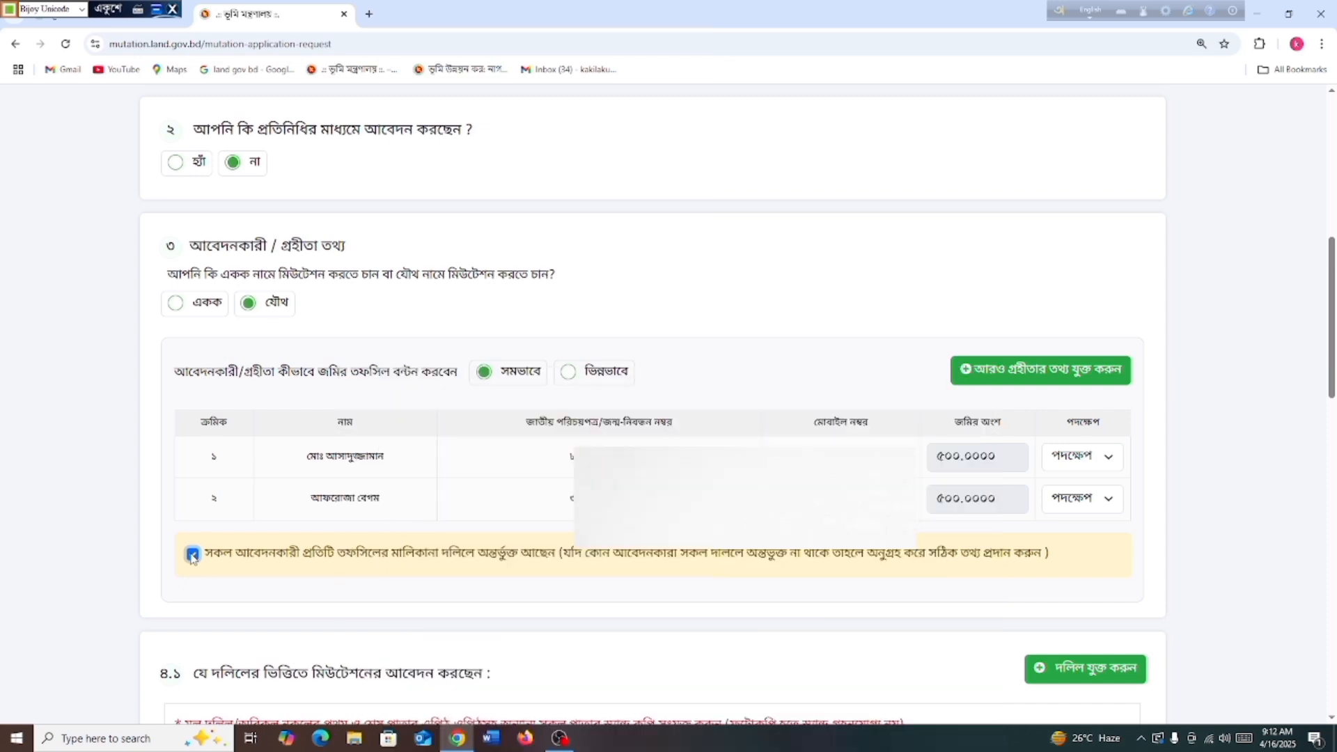
scroll(365, 606, "down", 3)
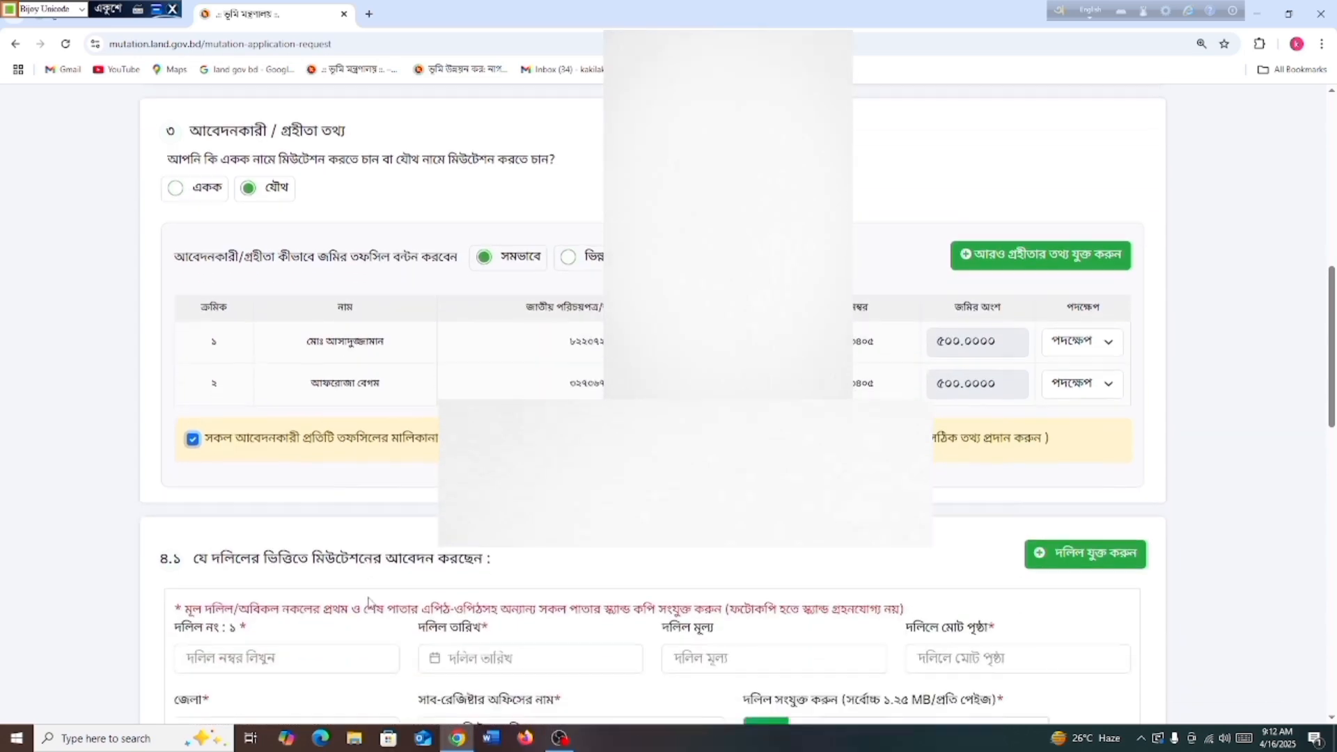
scroll(369, 603, "down", 3)
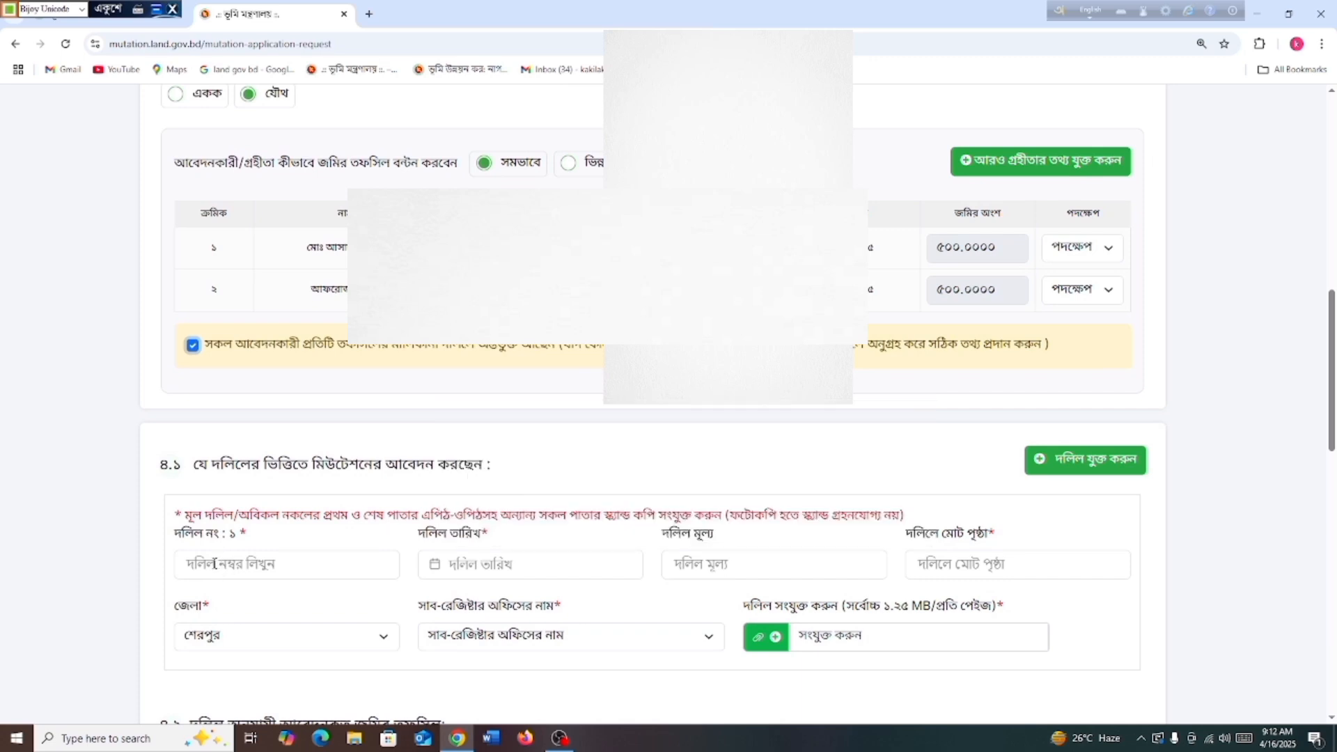
left_click(215, 564)
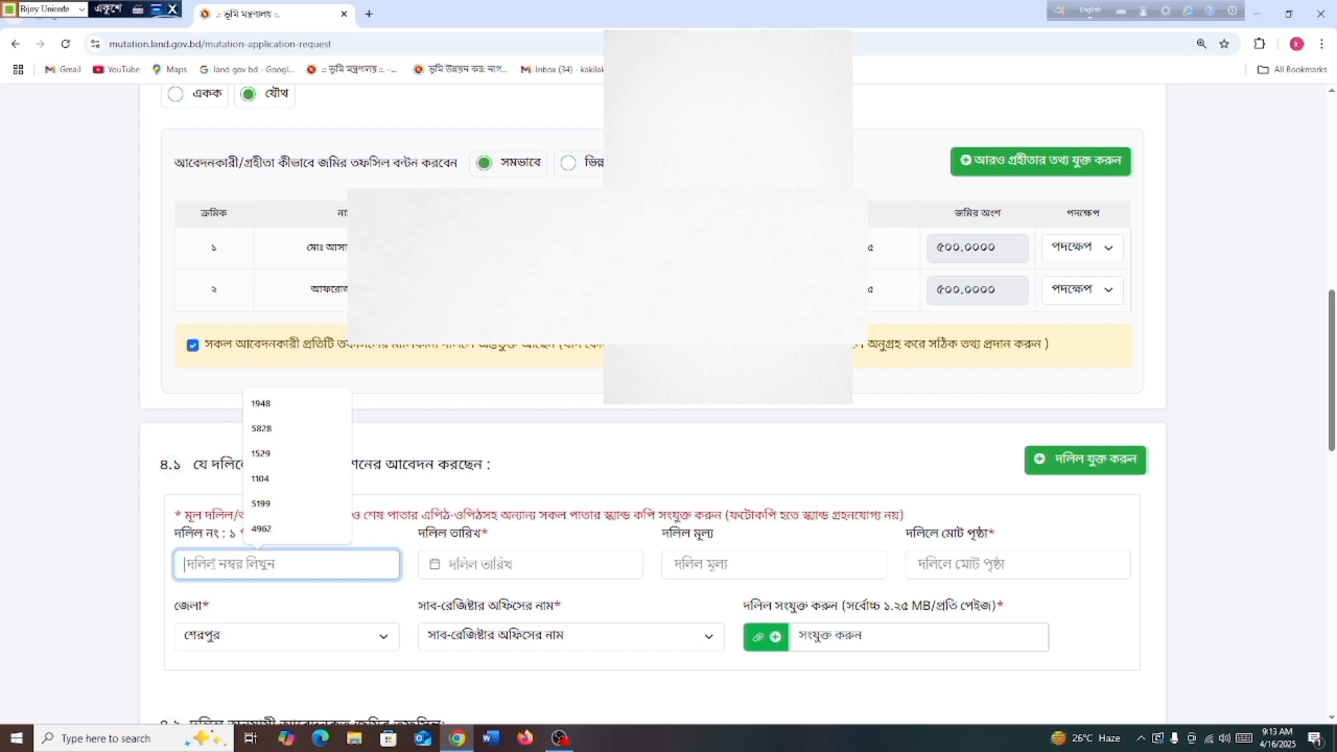
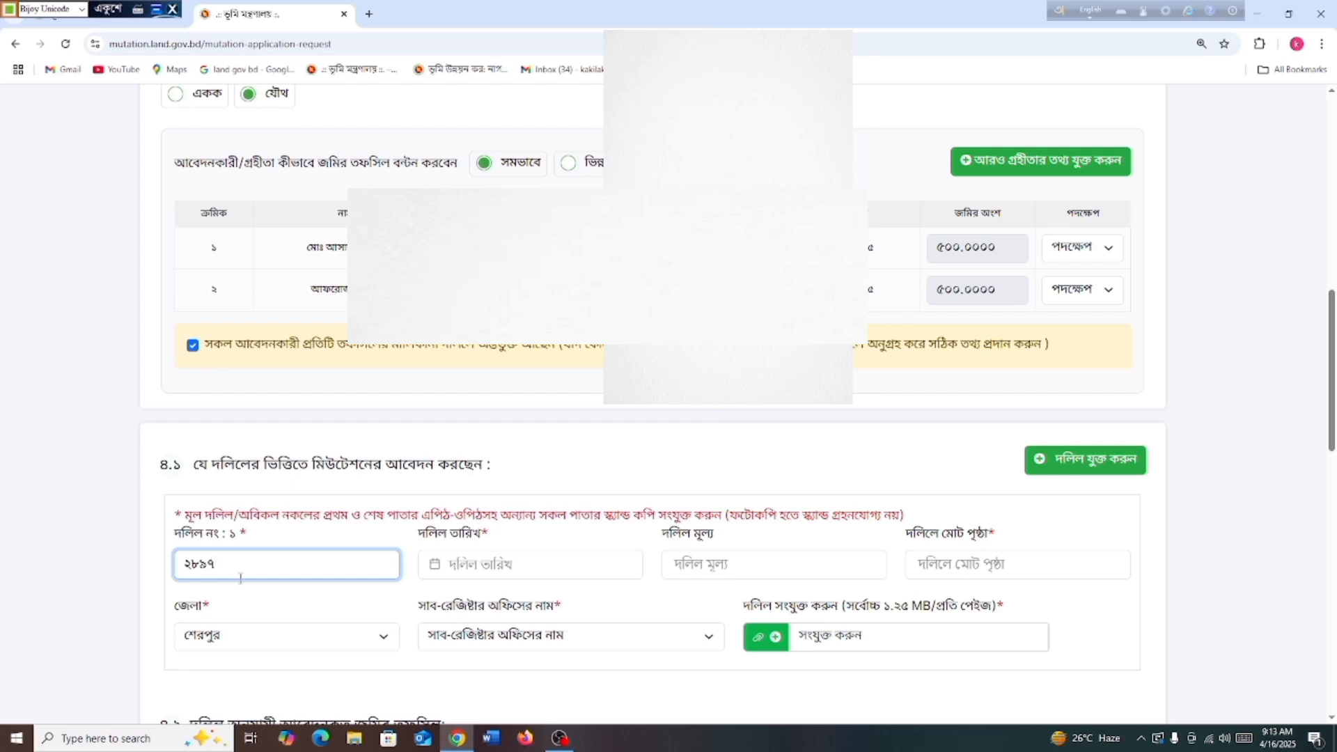
left_click(479, 567)
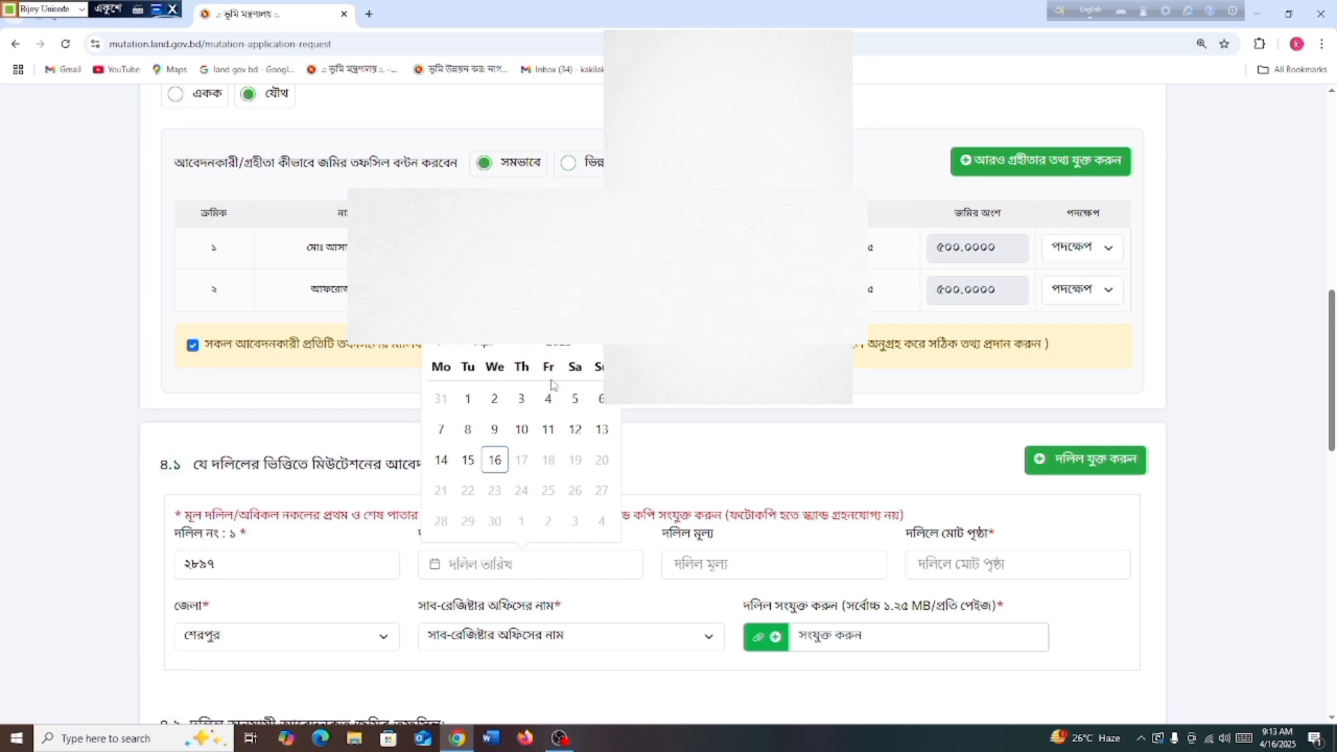
Set the deed date to 20 March 1994
left_click(559, 348)
scroll(546, 394, "up", 5)
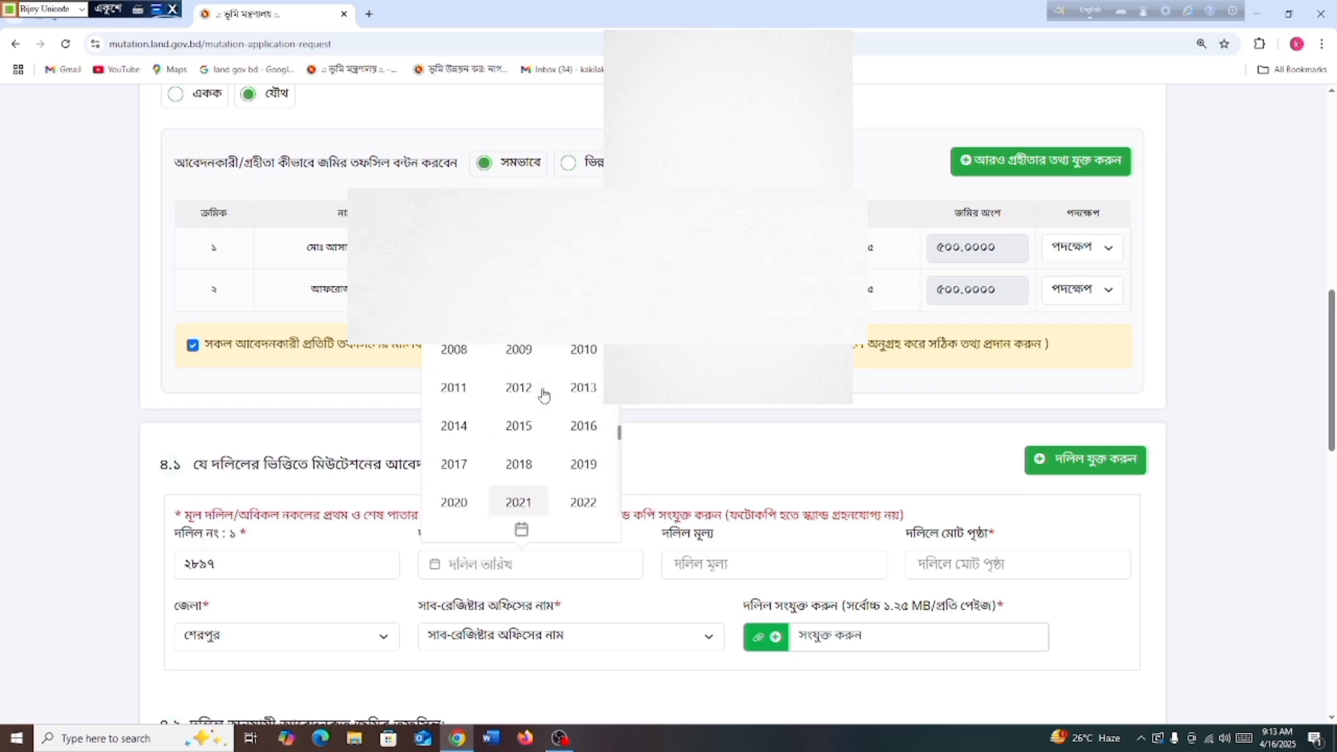
scroll(496, 419, "up", 4)
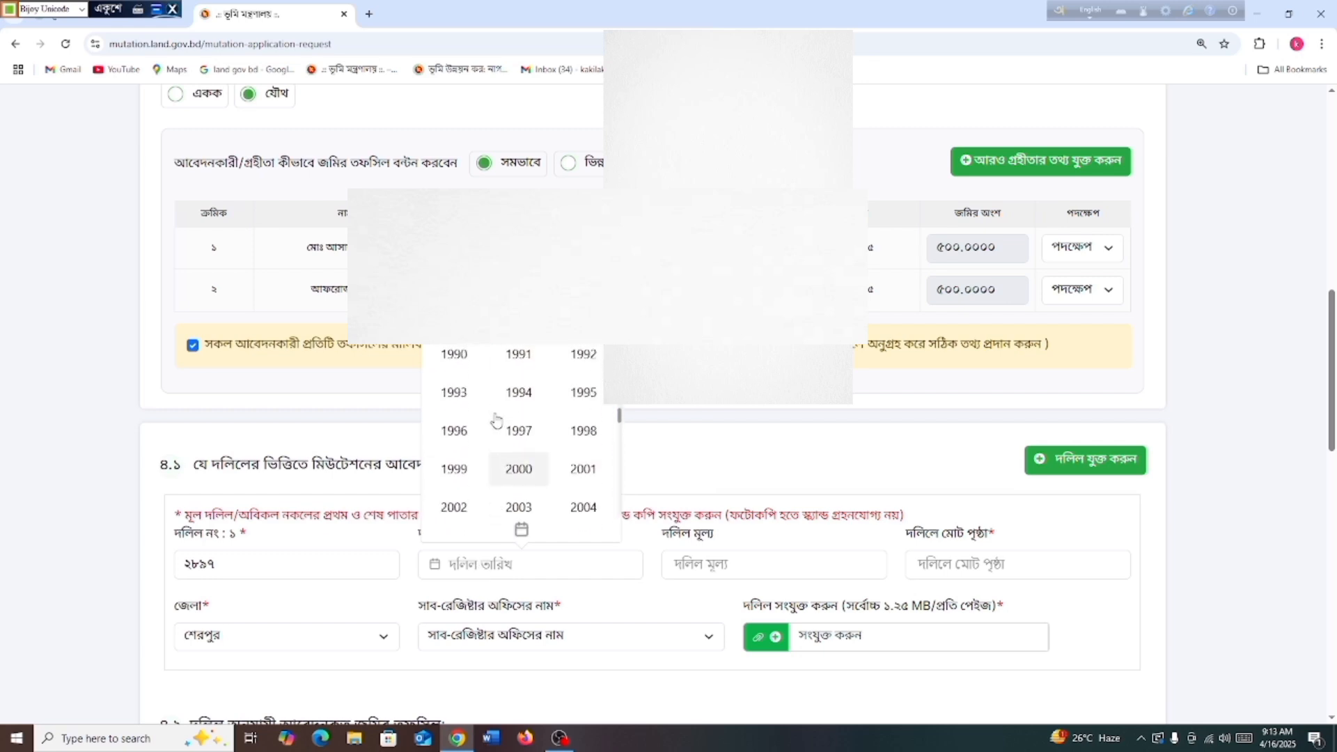
left_click(516, 392)
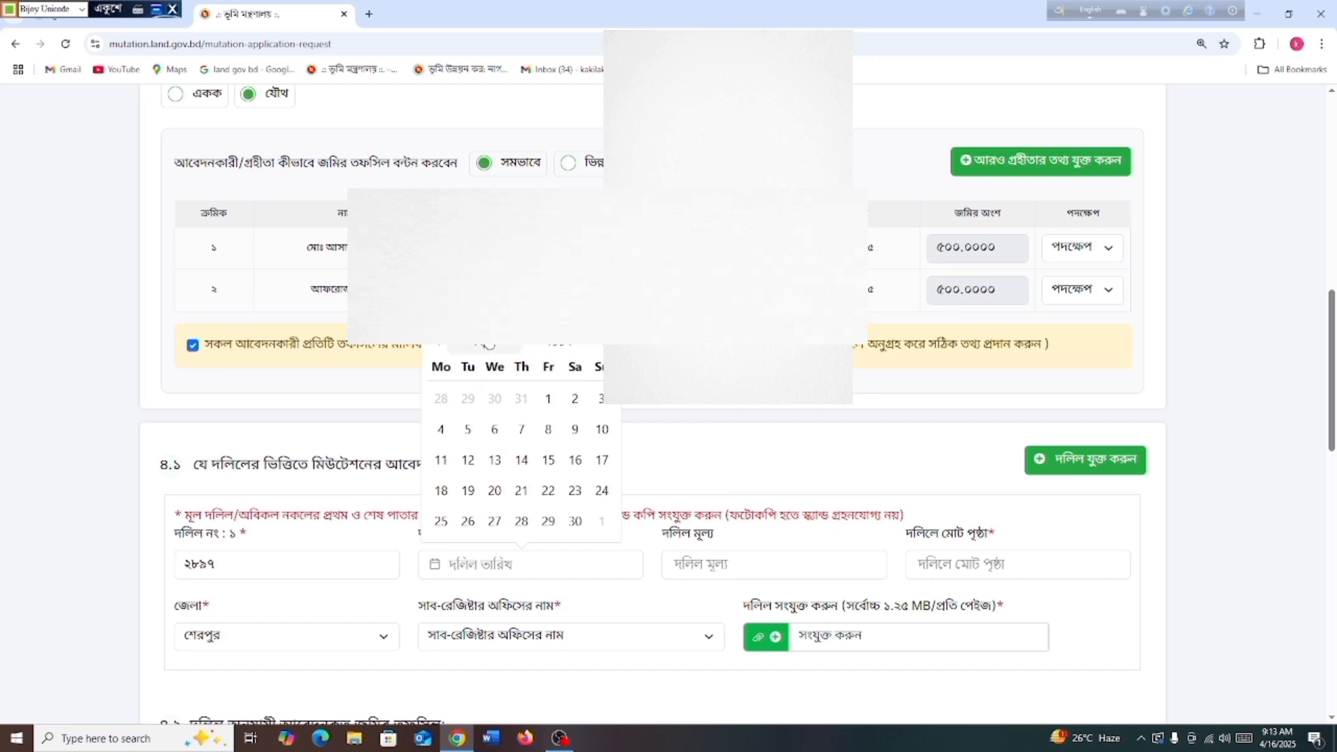
left_click(487, 347)
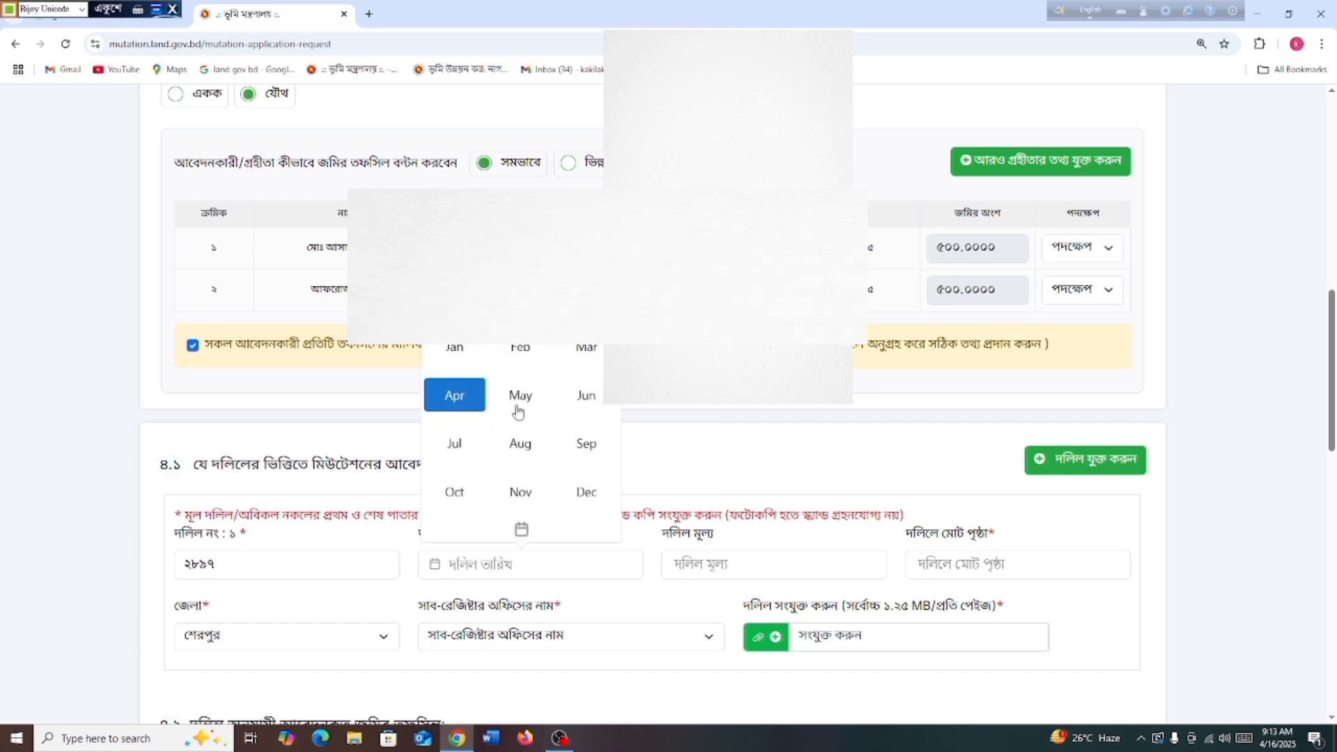
left_click(570, 359)
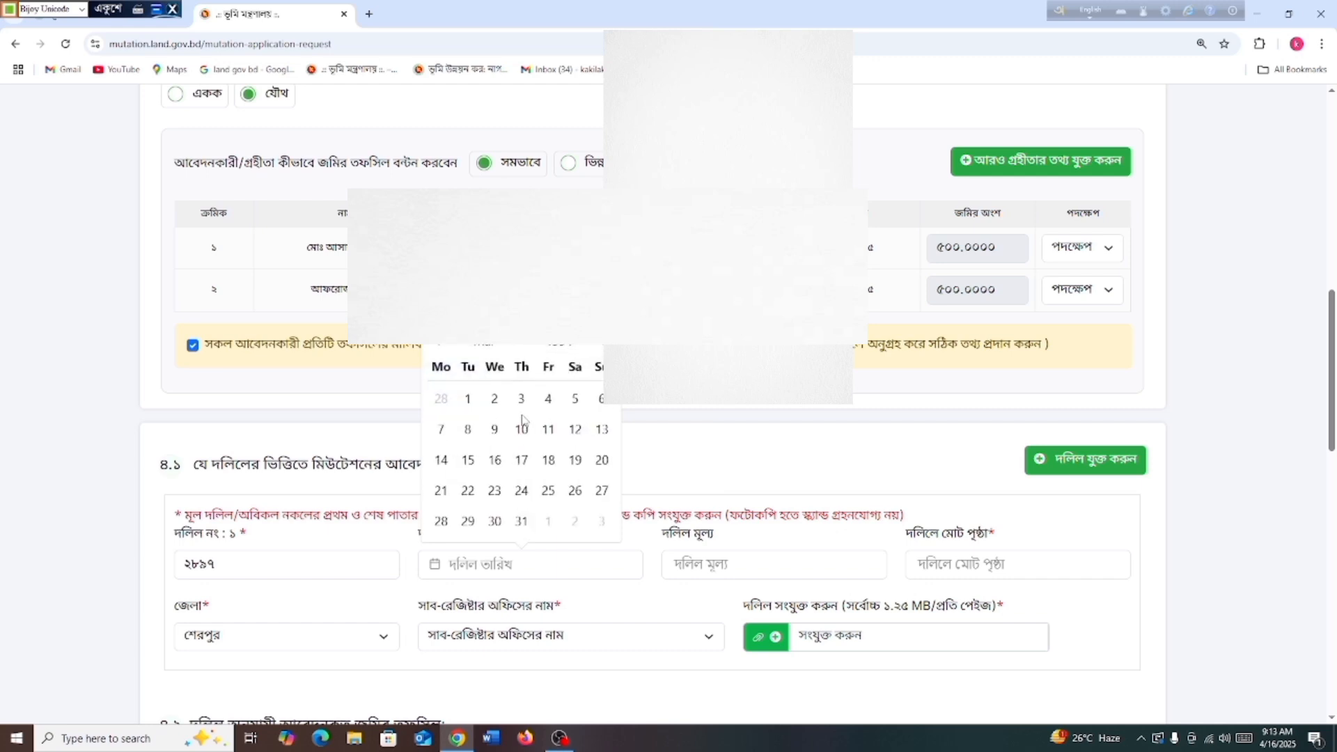
left_click(600, 461)
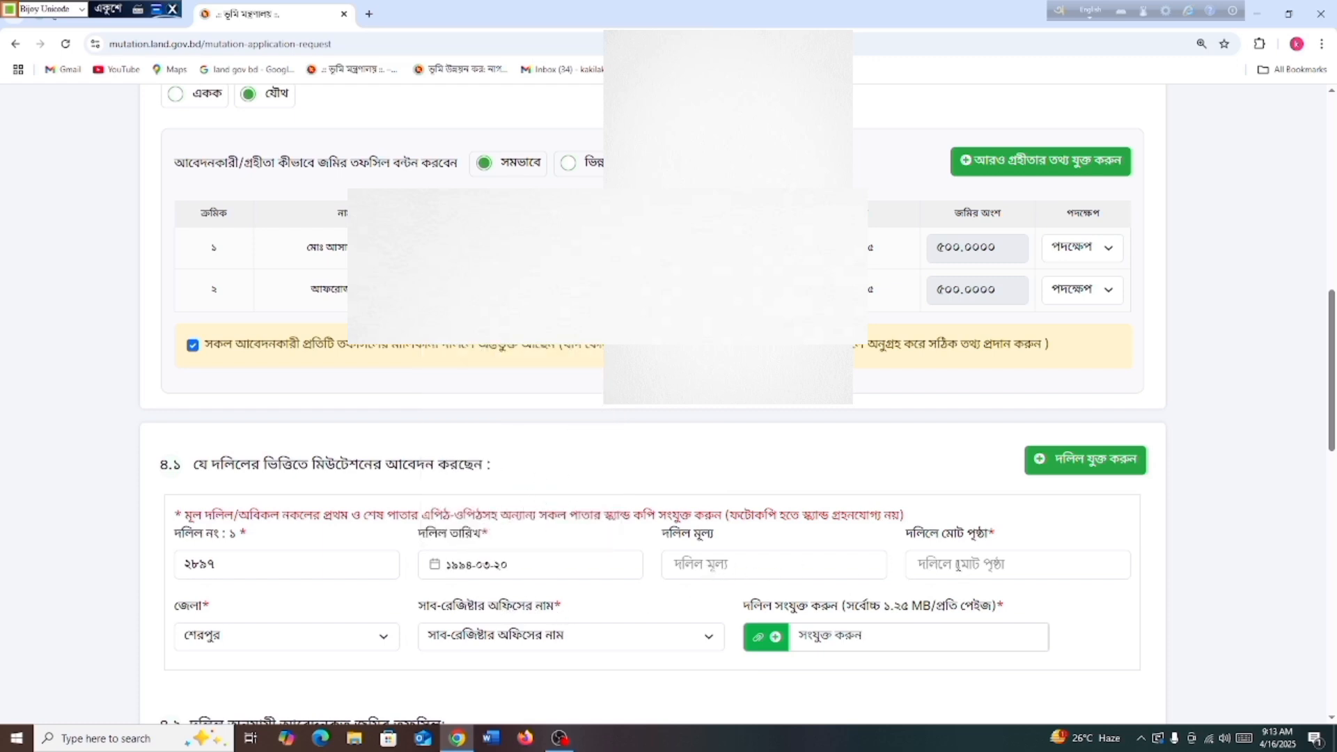
Enter ৬ total pages and choose শ্রীবর্দী, শেরপুর as the sub-registry office
left_click(959, 564)
type("৬")
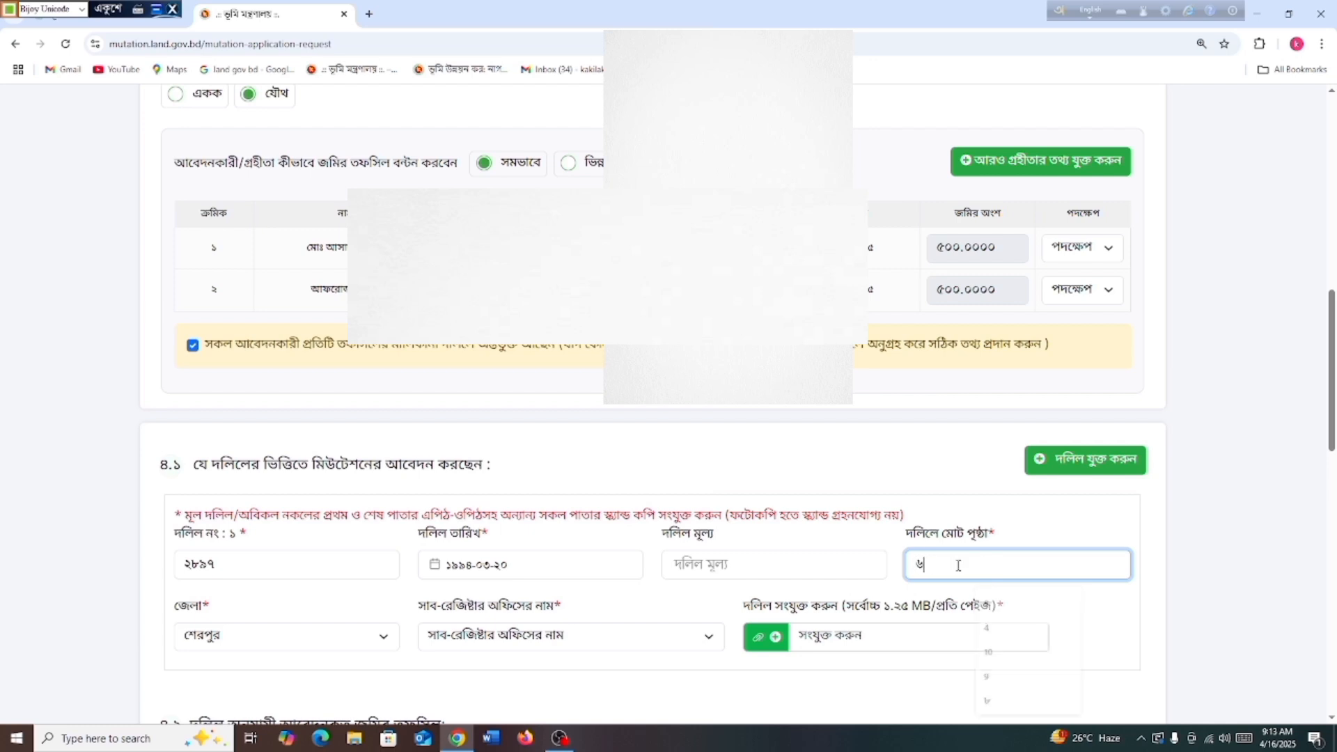
scroll(669, 552, "down", 2)
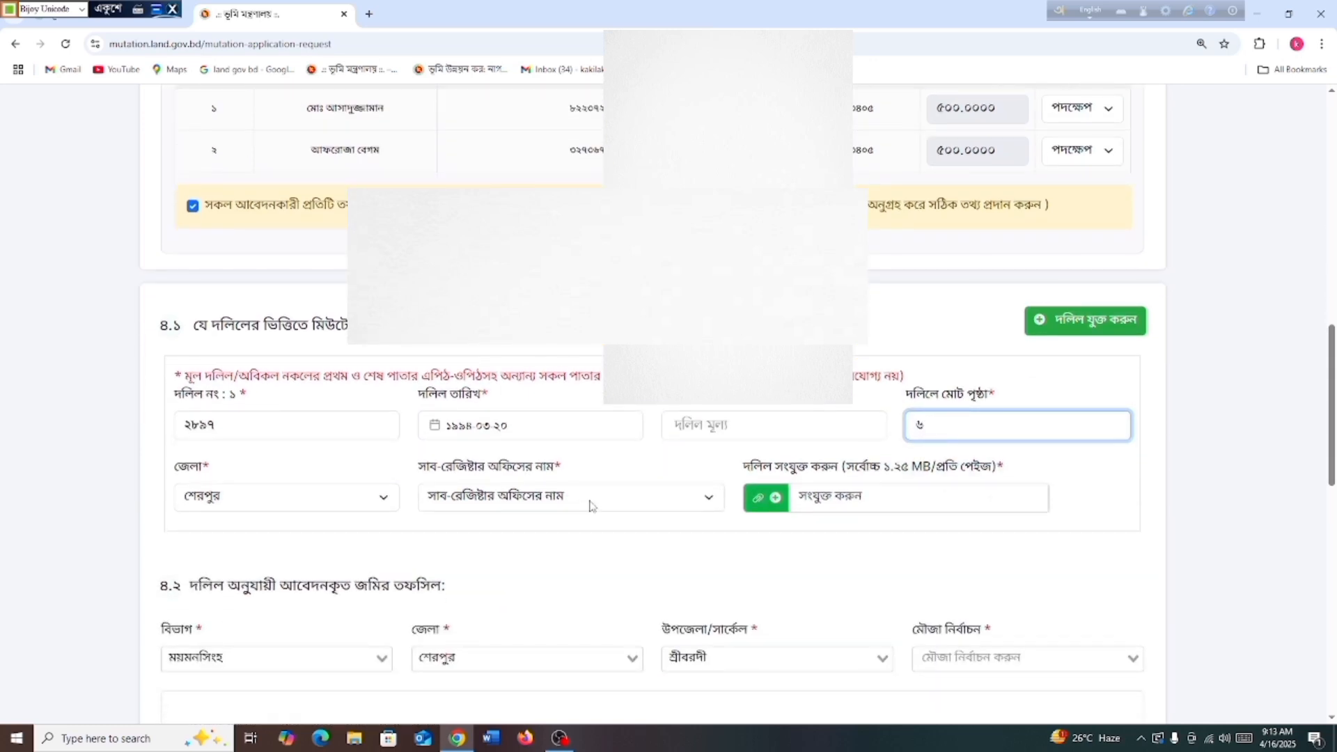
left_click(580, 503)
left_click(522, 630)
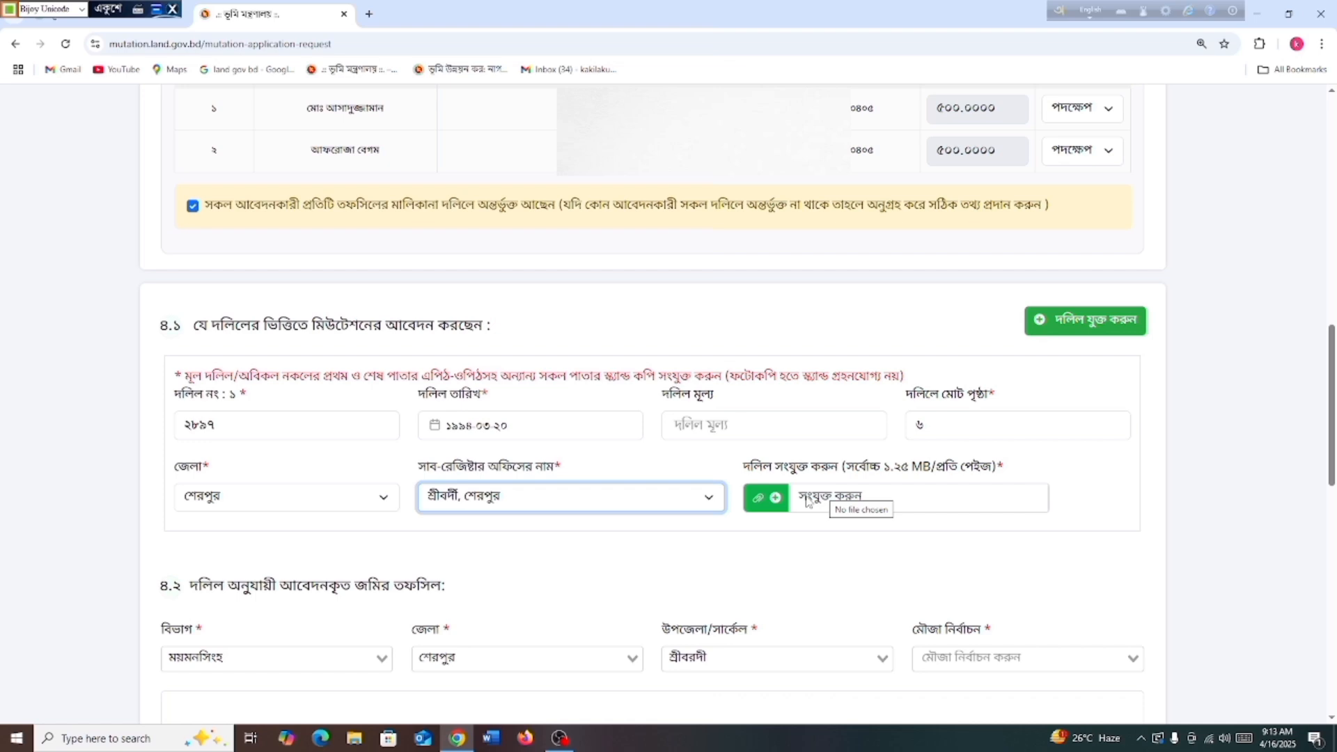
Attach the deed scan d2897.pdf to deed 1
left_click(808, 499)
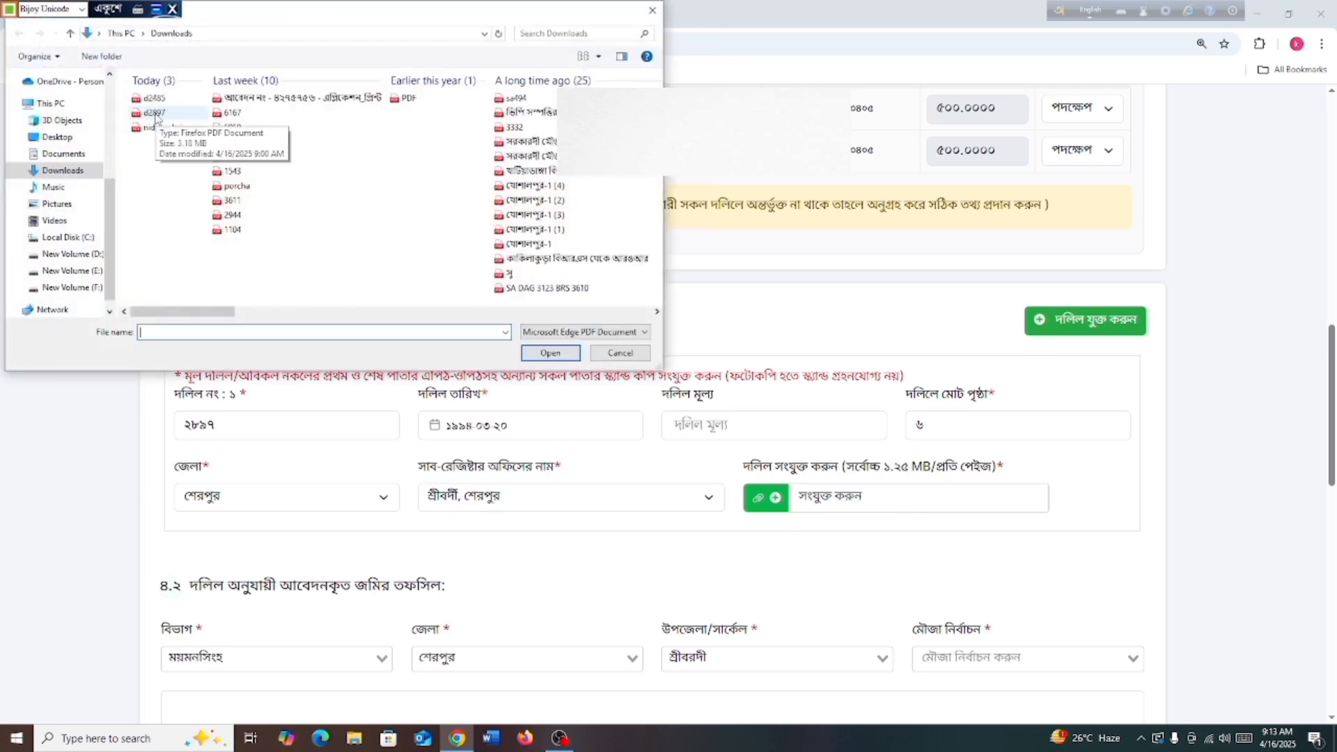
left_click(155, 113)
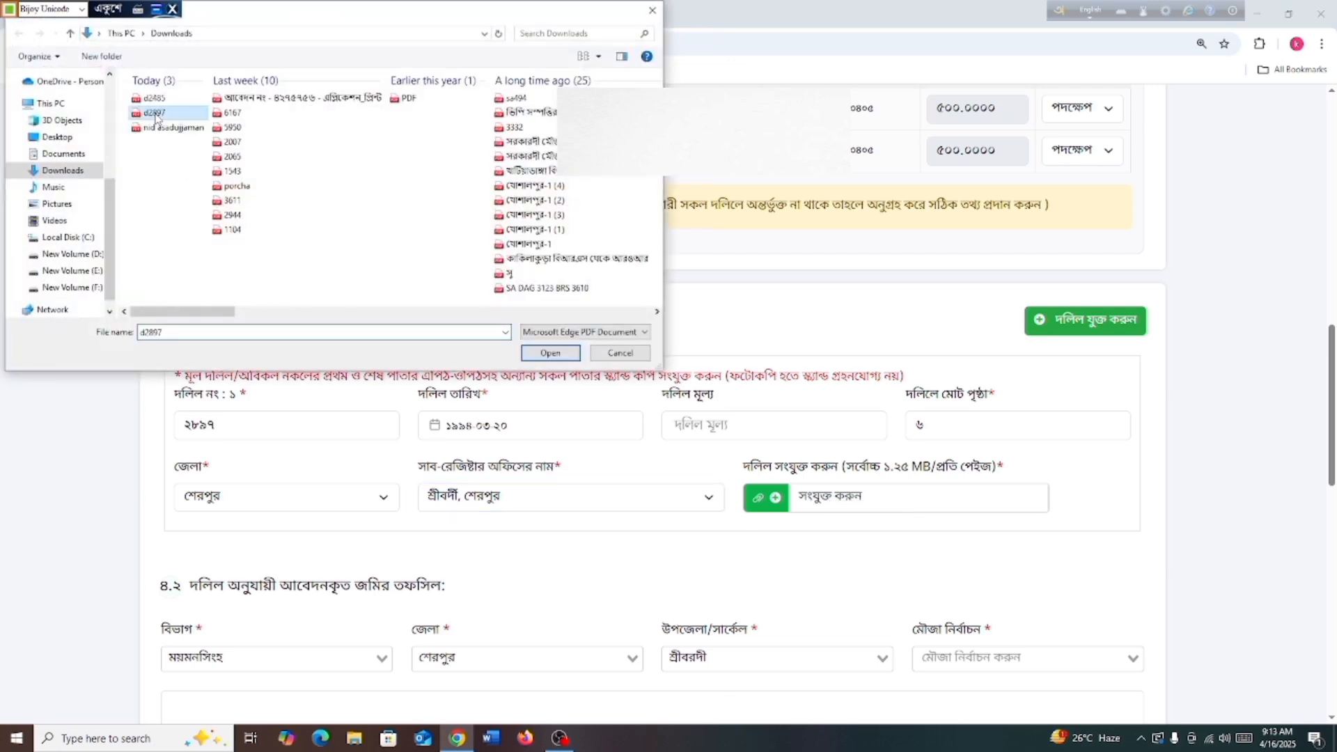
left_click(550, 353)
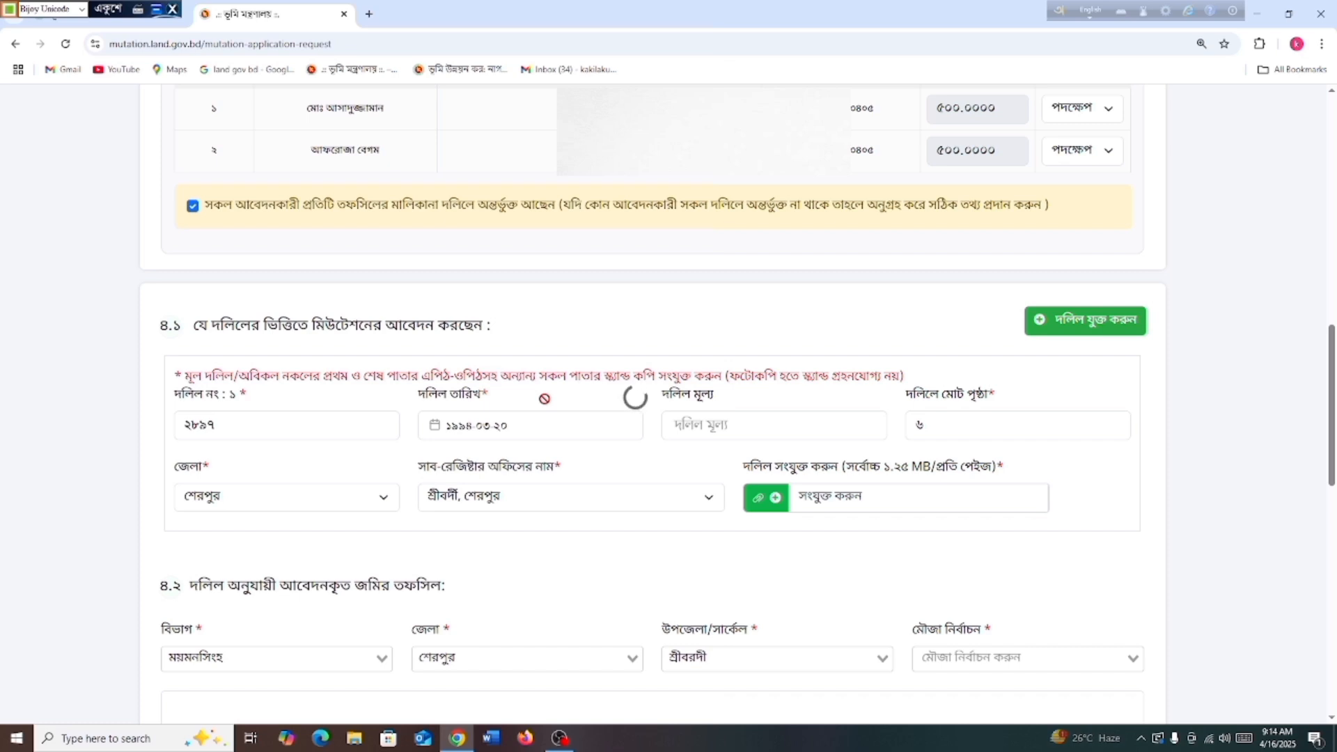
scroll(662, 524, "down", 1)
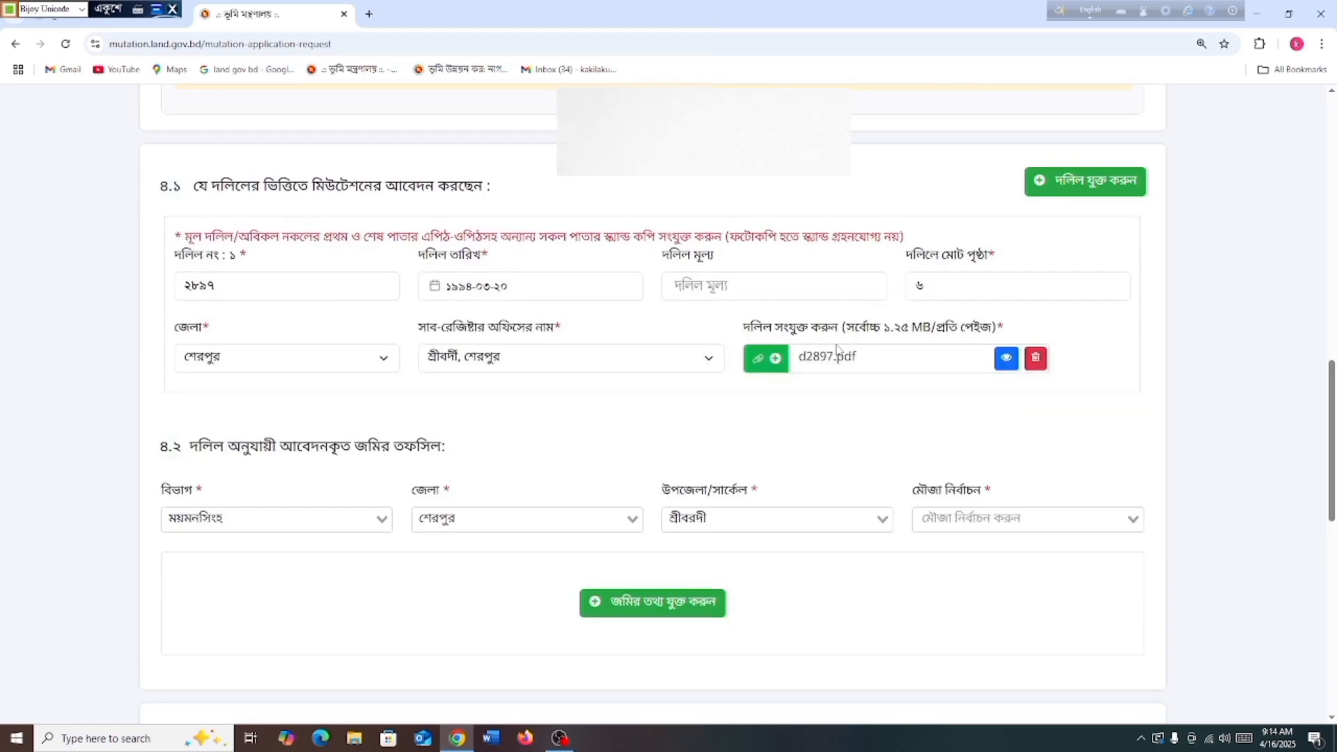
scroll(843, 465, "down", 1)
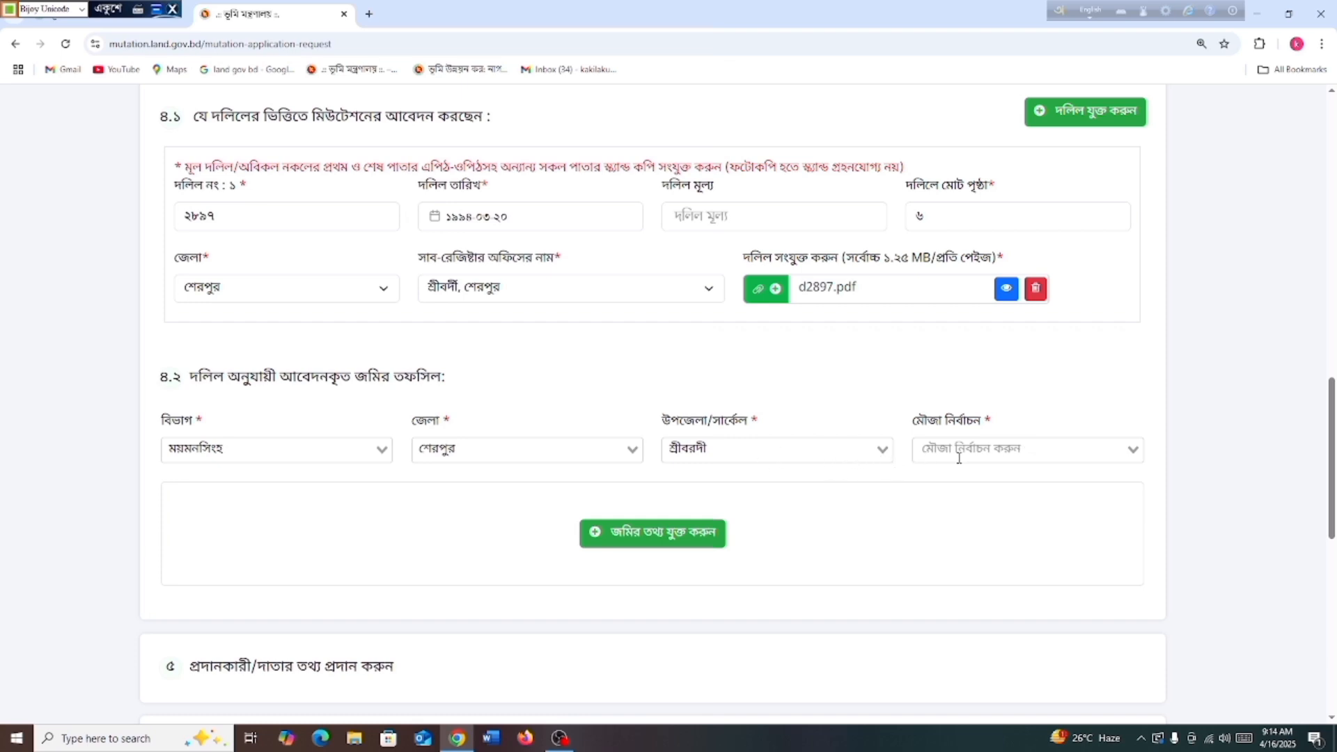
Choose mouza কাকিলাকুড়া and select deed ২৮৯৭ in the land-details form
left_click(1123, 450)
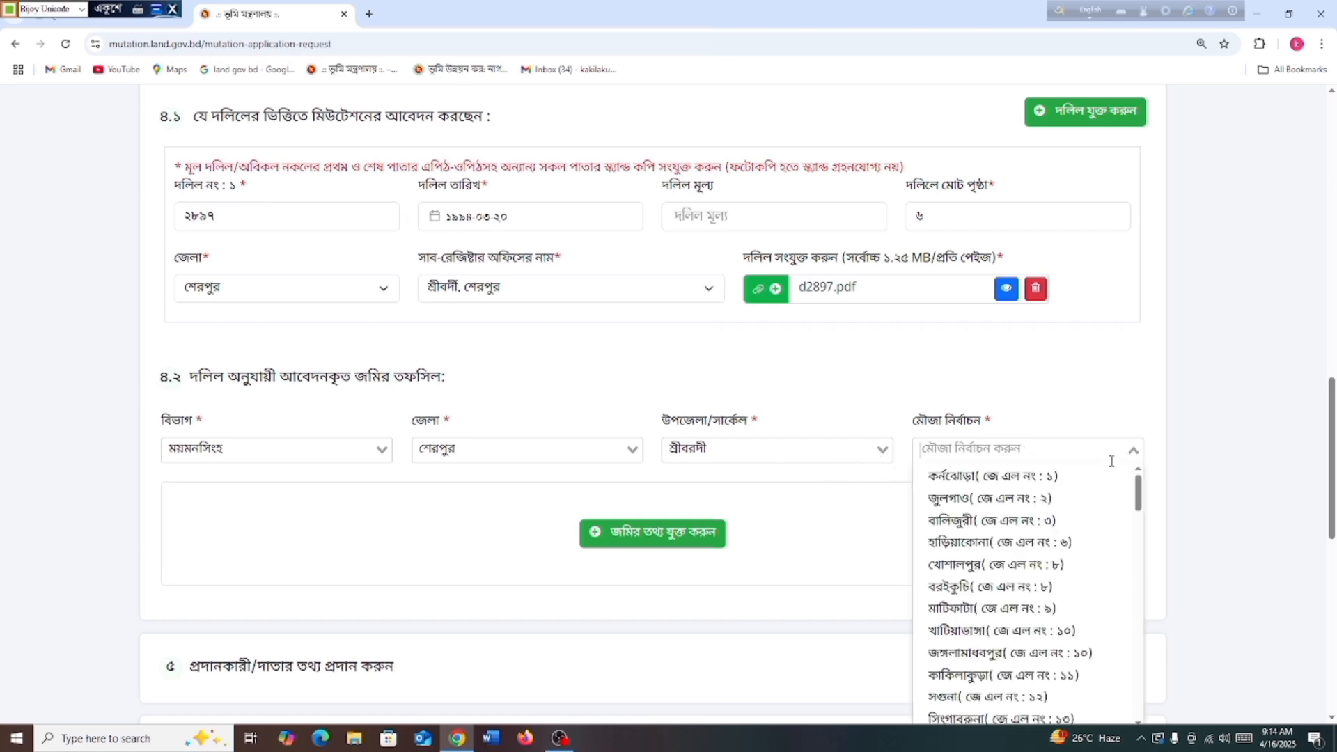
left_click(1018, 677)
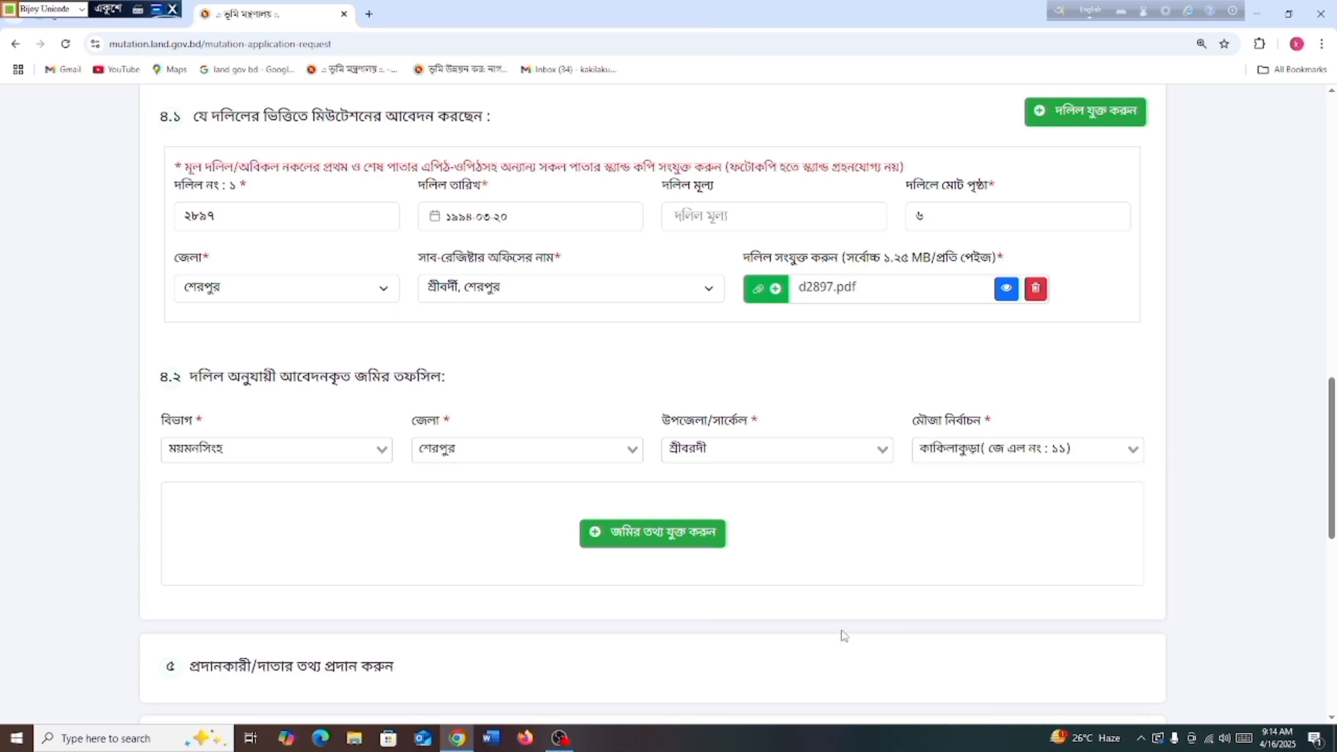
left_click(612, 541)
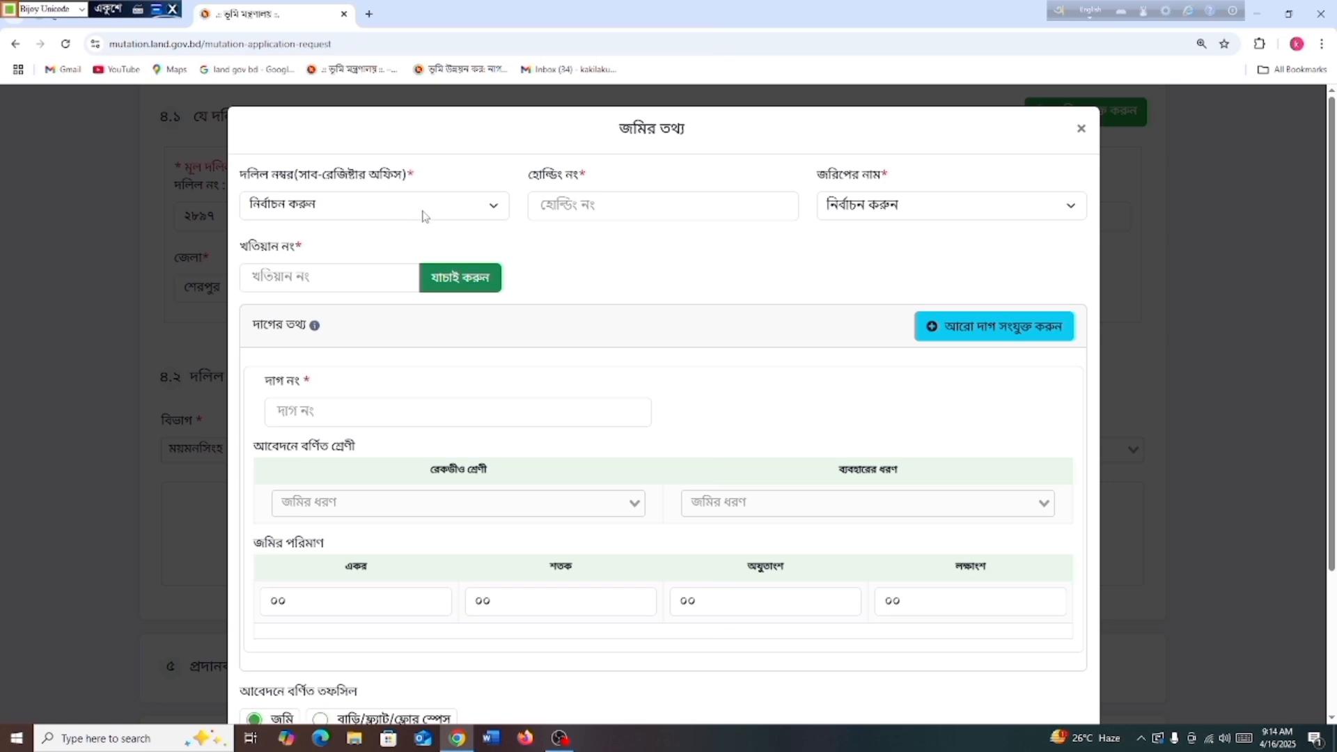
left_click(427, 207)
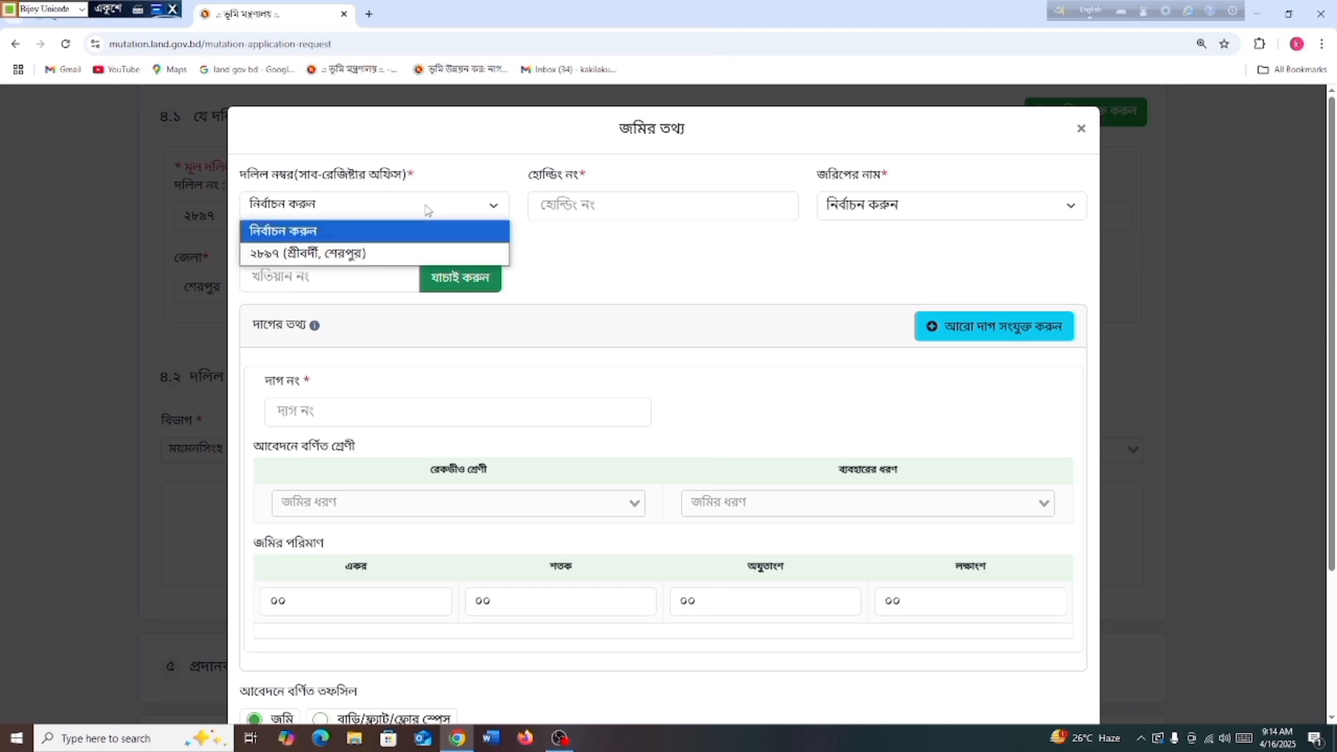
left_click(310, 254)
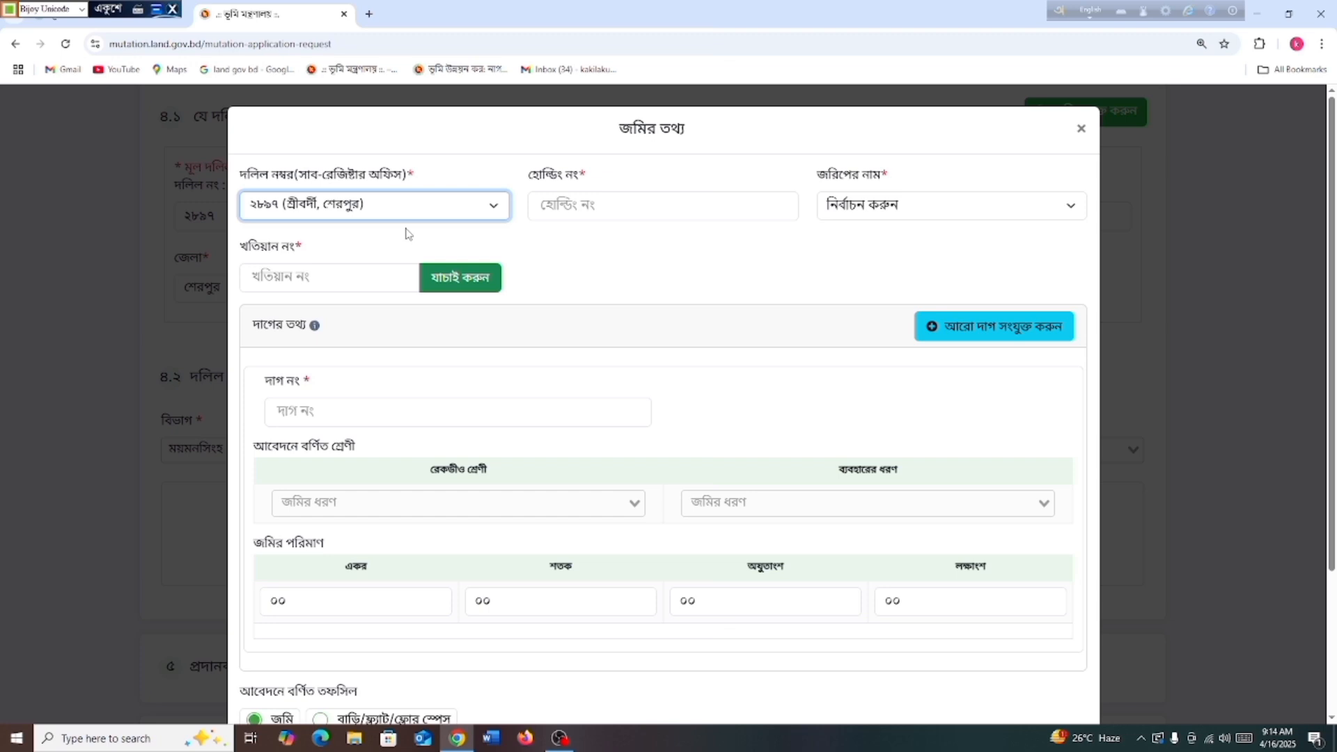
left_click(577, 207)
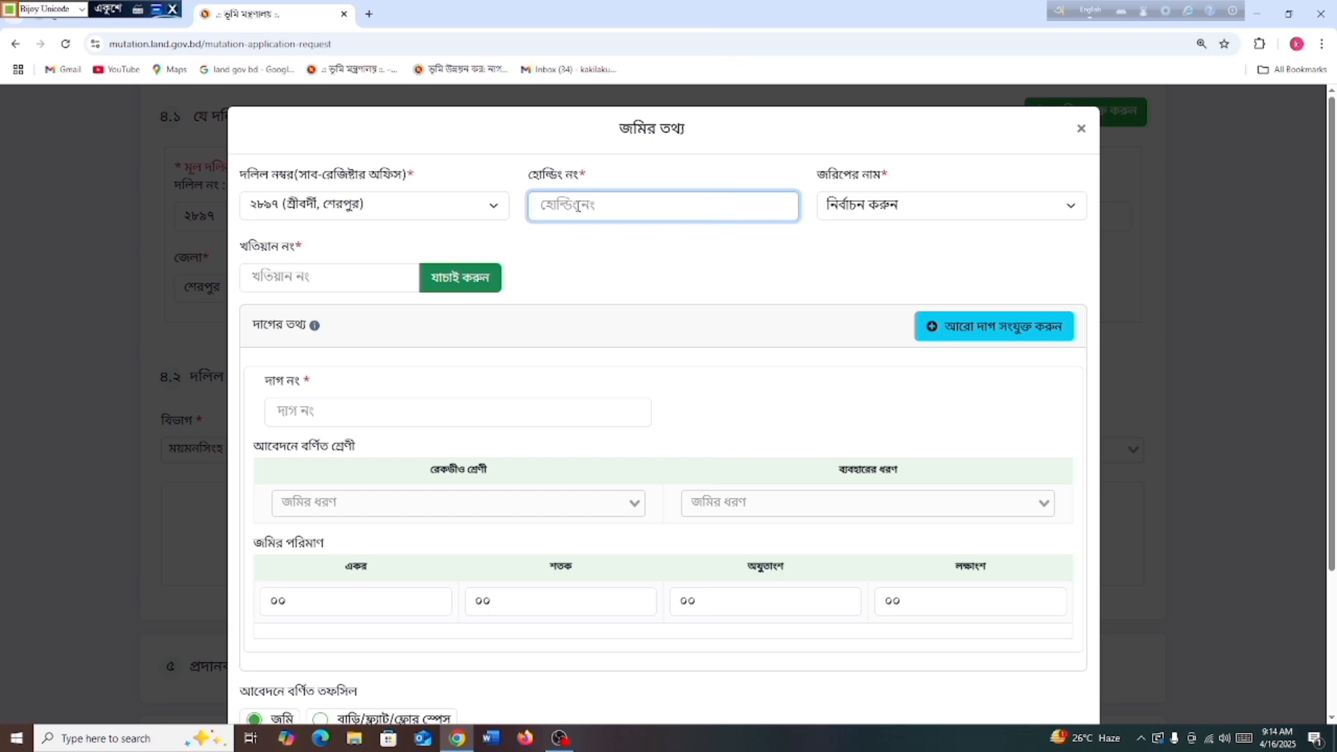
type("২৪৮৩")
left_click(894, 210)
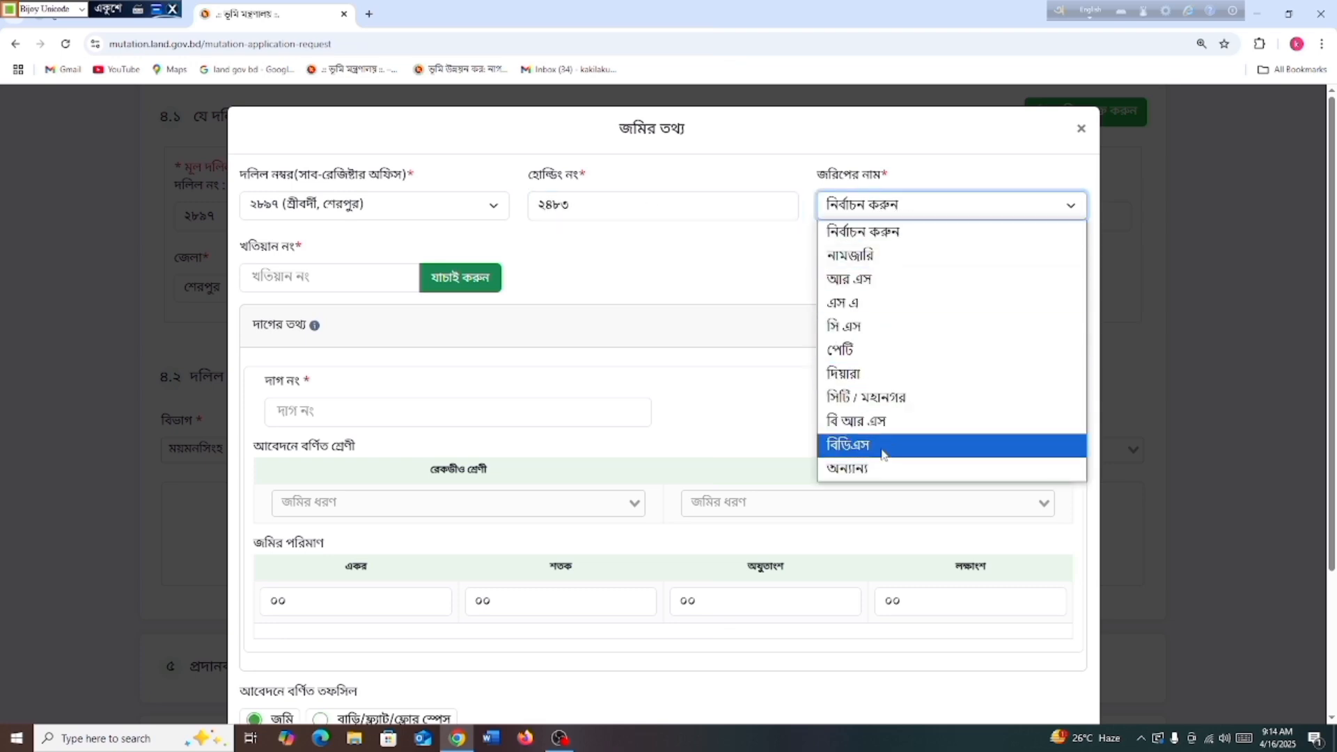
left_click(853, 422)
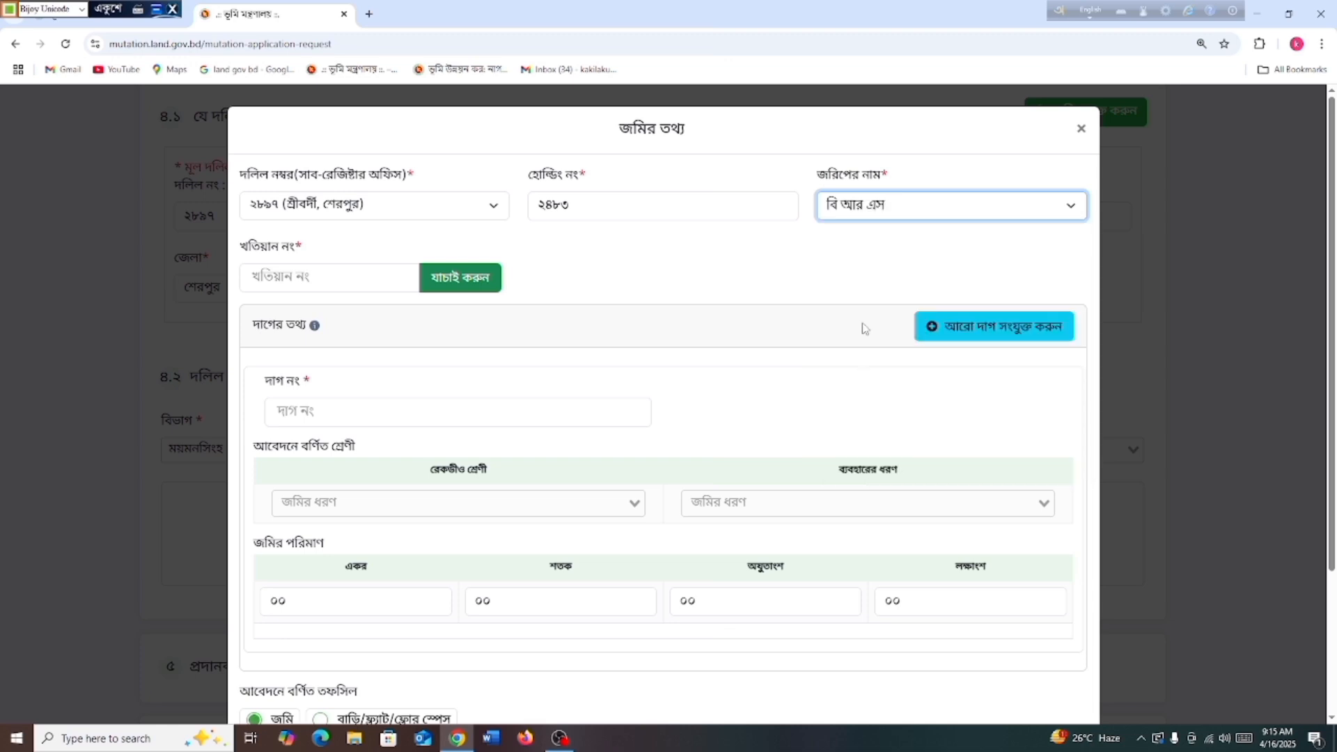
left_click(290, 275)
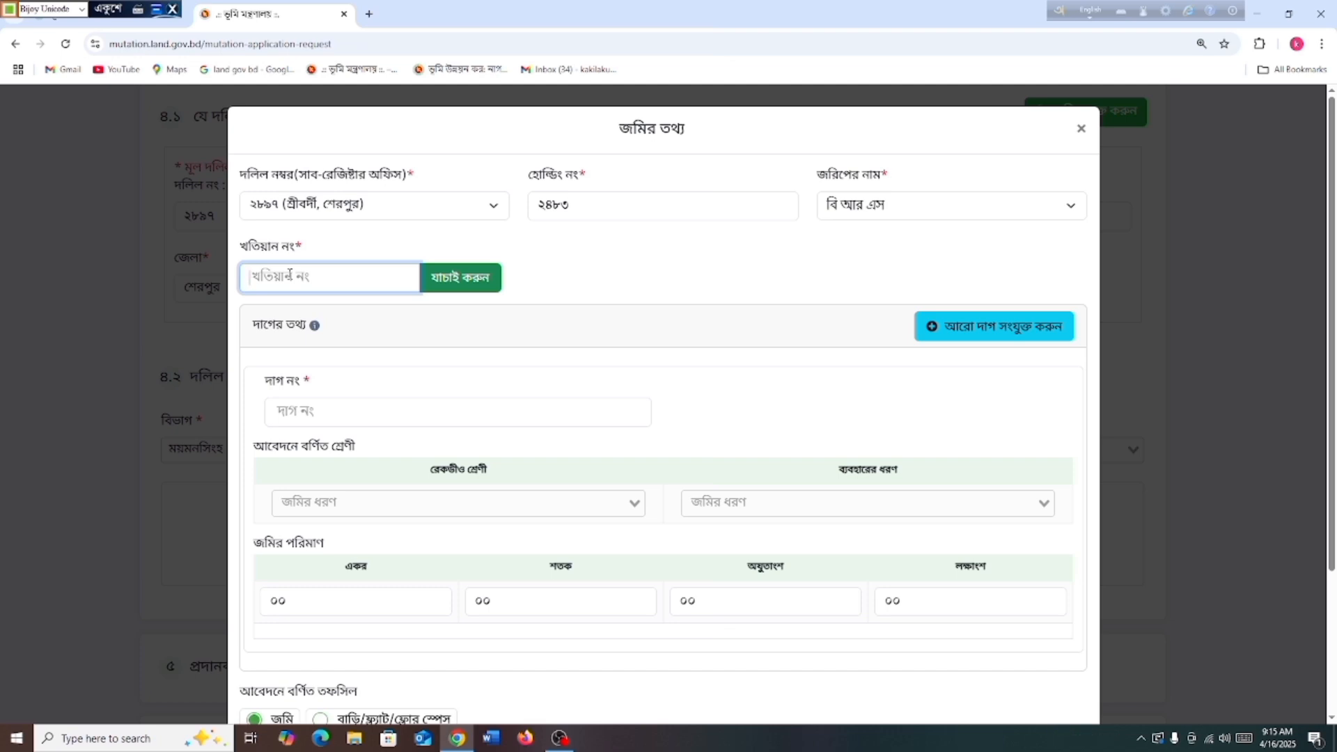
type("২৪৮৫")
Verify khatian ২৪৮৫ to load plots ১৪৬৬, ১৫০০, ১৪৮৮, ১৫০৬, ১৫৪০ from holding ২৪৮৩
left_click(460, 277)
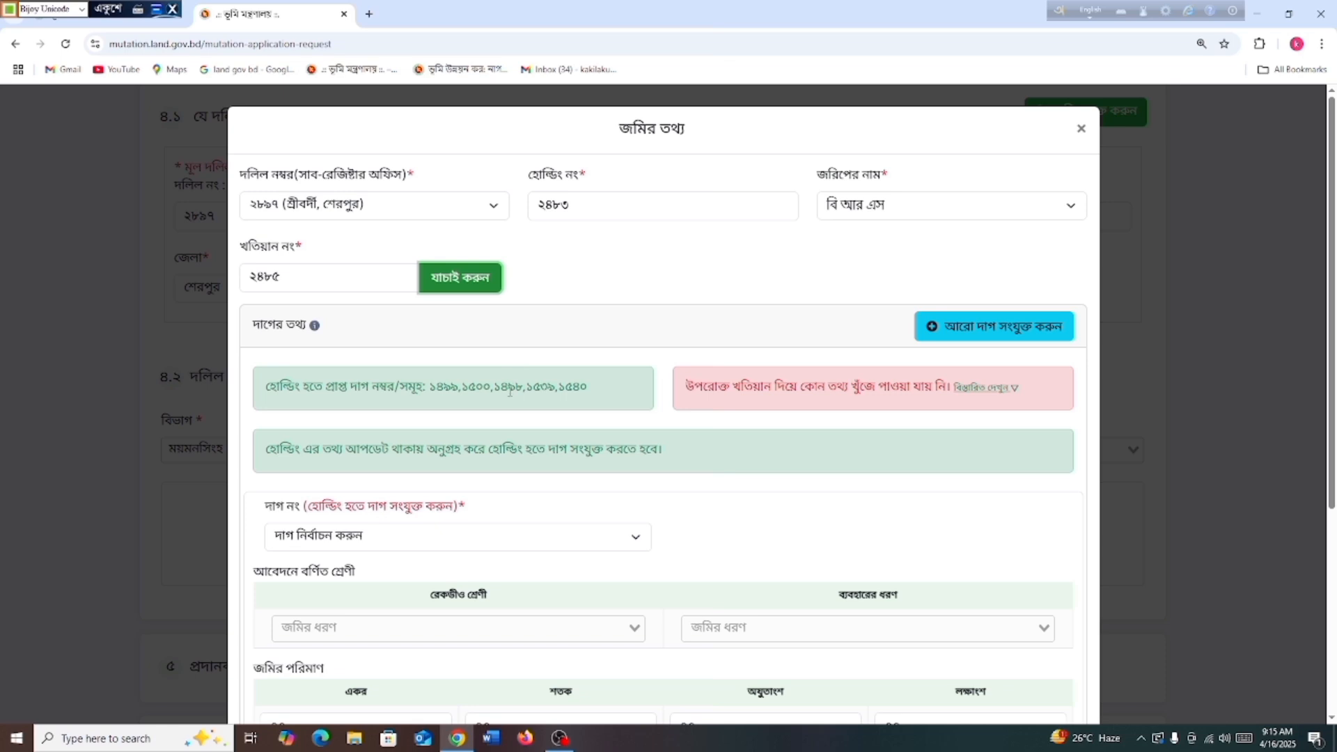
scroll(509, 391, "down", 1)
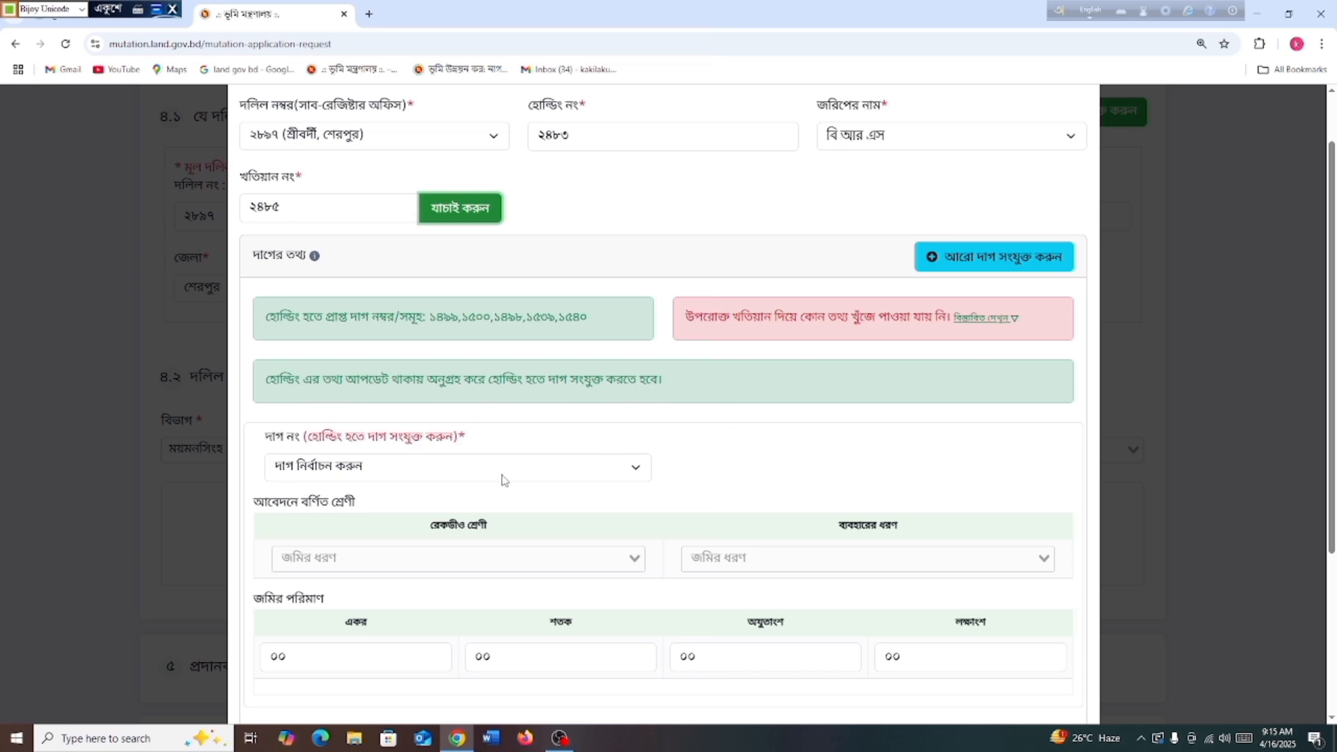
scroll(498, 466, "down", 1)
scroll(524, 367, "up", 1)
scroll(456, 457, "up", 1)
scroll(473, 460, "down", 2)
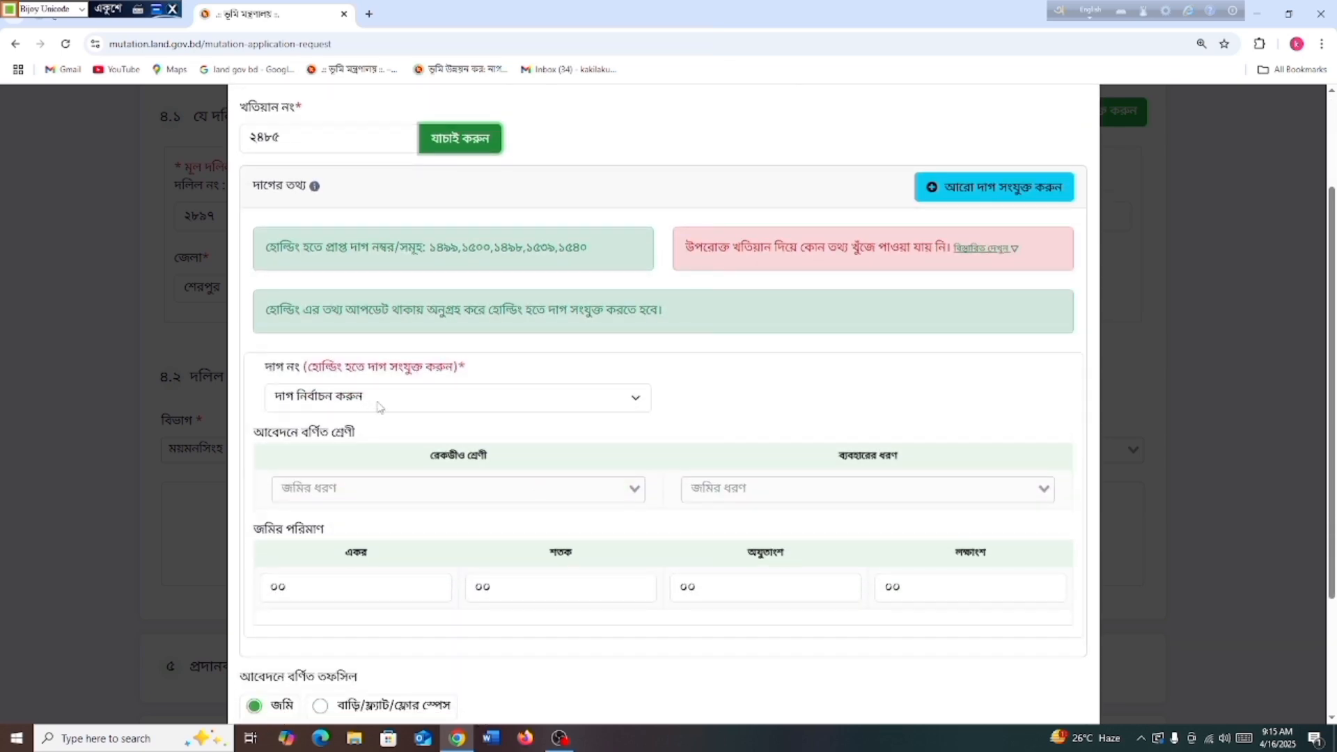
scroll(554, 376, "up", 2)
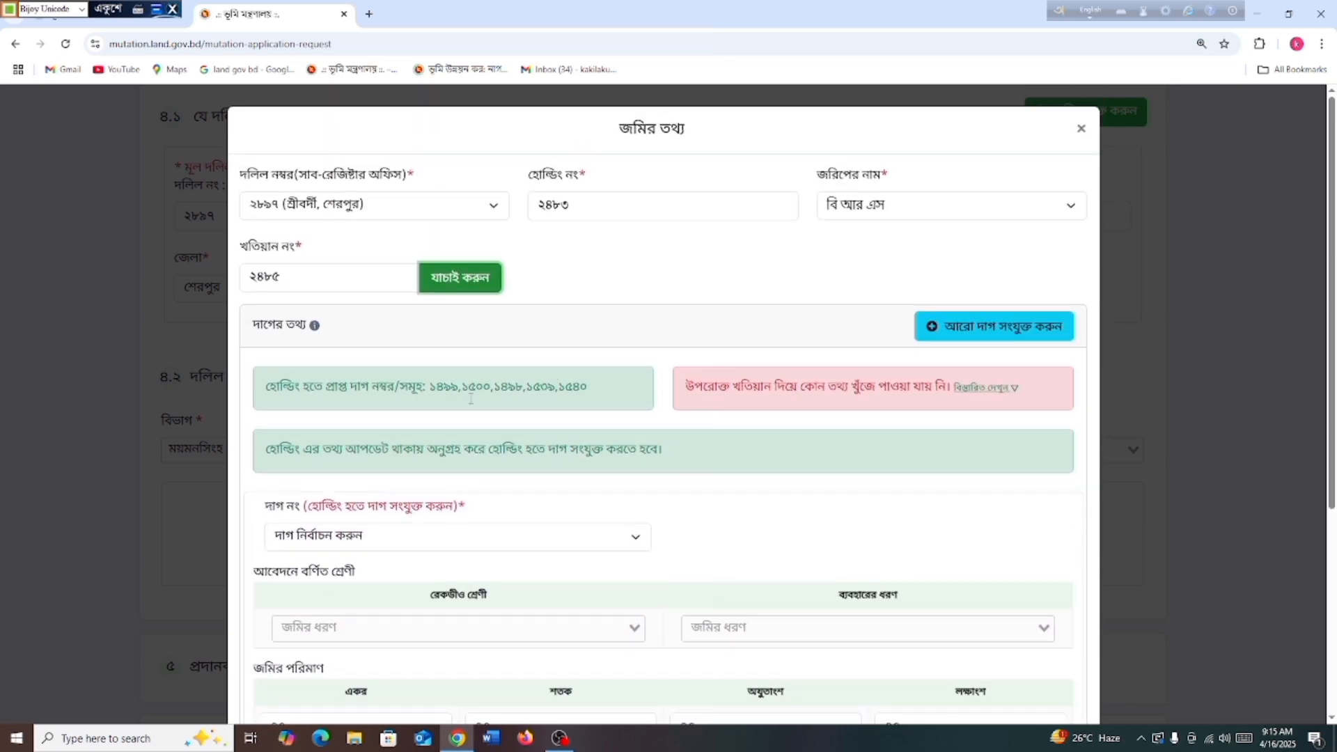
scroll(448, 500, "down", 1)
Select plot ১৫০০ and set both recorded class and usage type to কান্দা
left_click(529, 468)
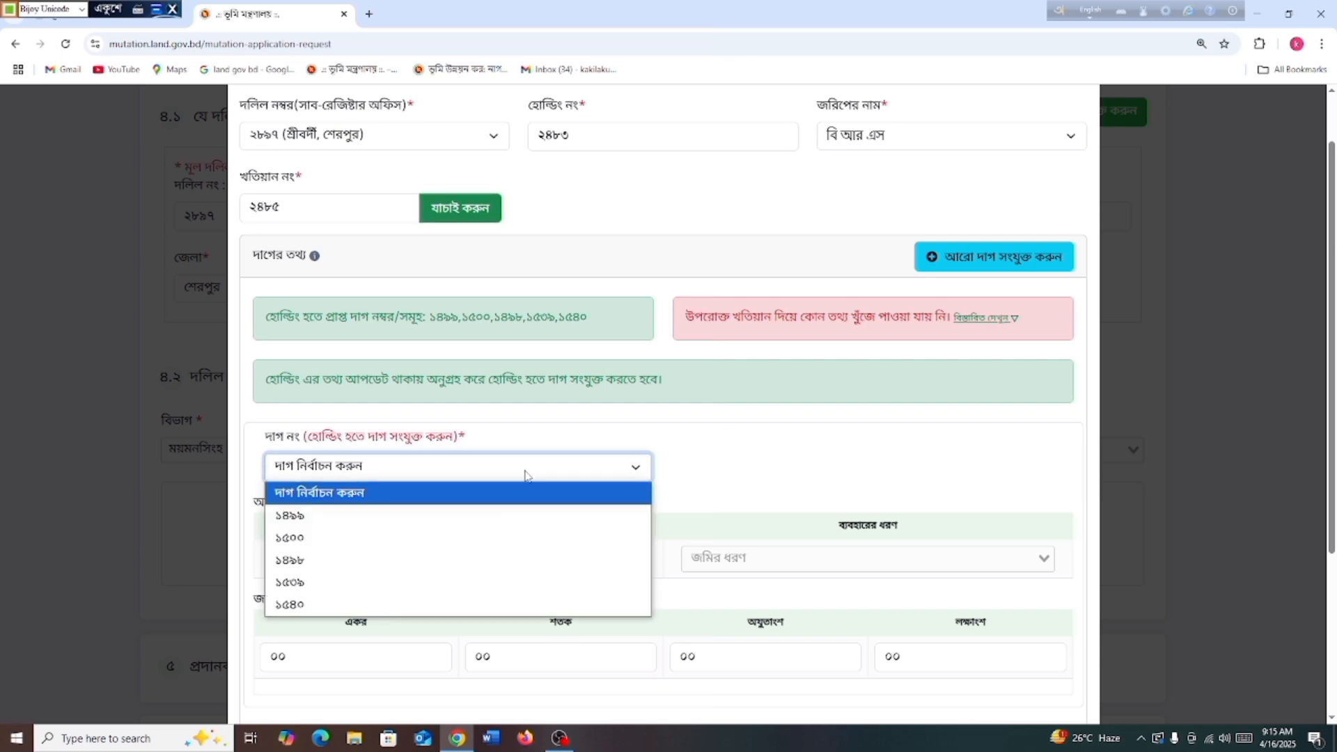
left_click(376, 545)
scroll(376, 550, "down", 2)
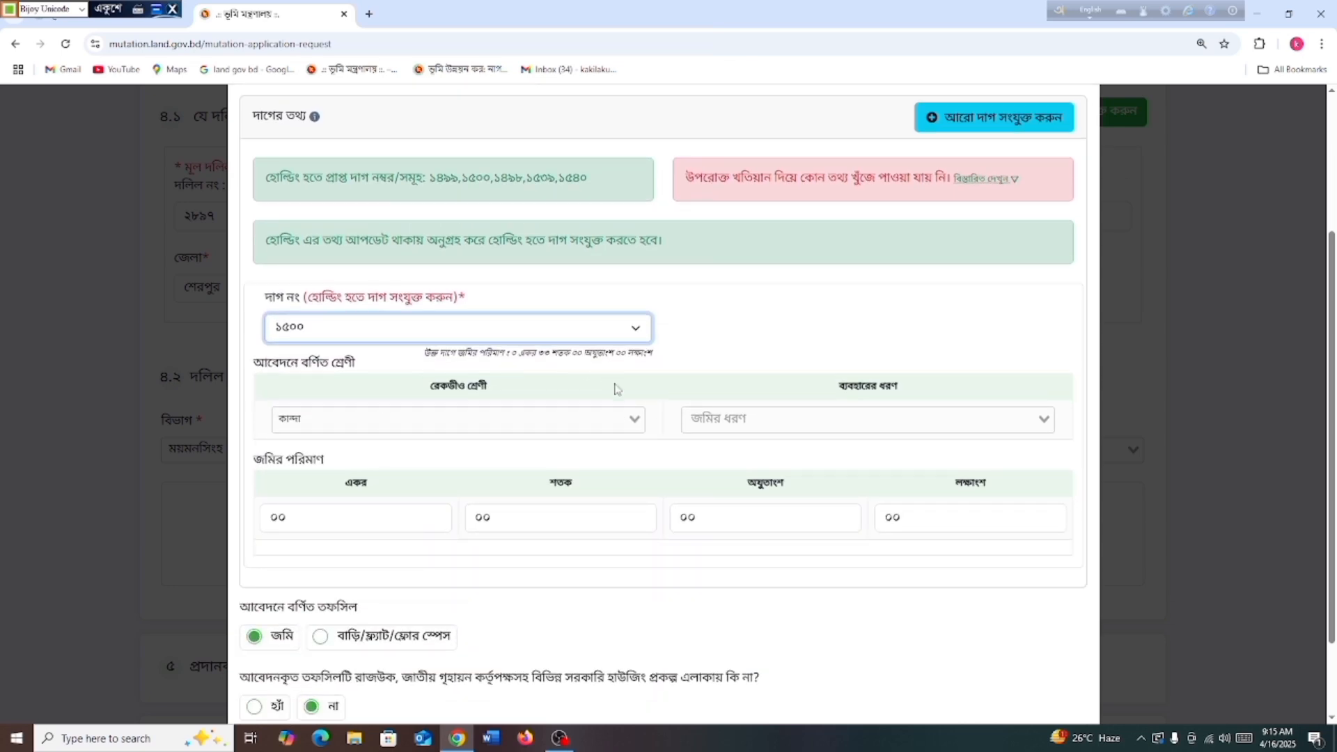
left_click(307, 421)
left_click(323, 449)
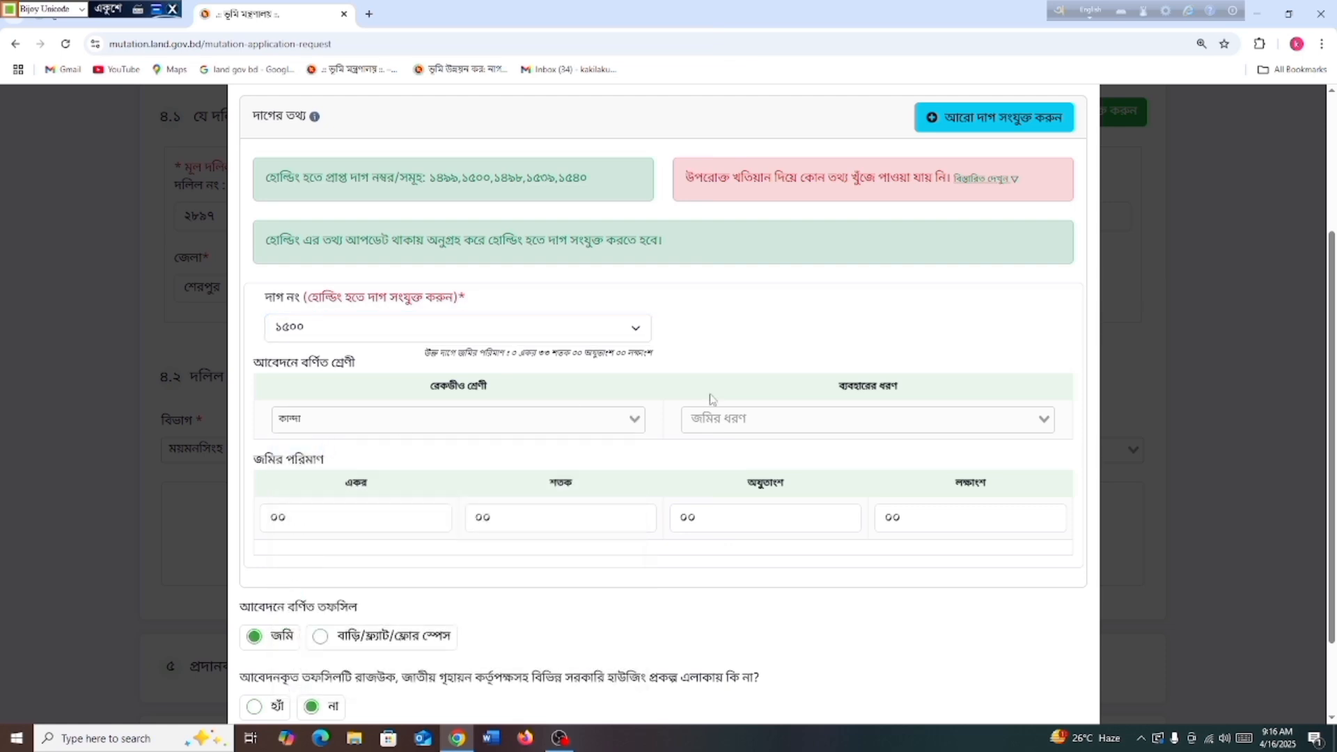
left_click(976, 419)
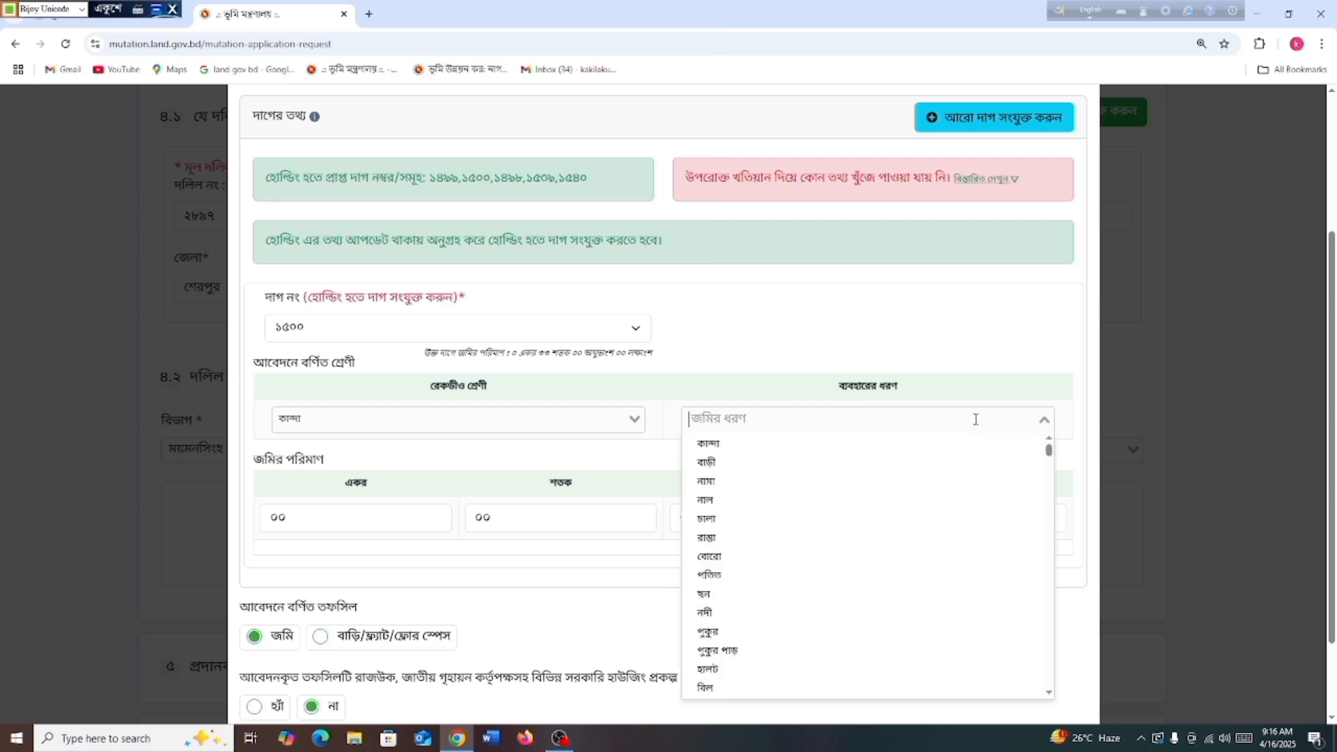
left_click(827, 450)
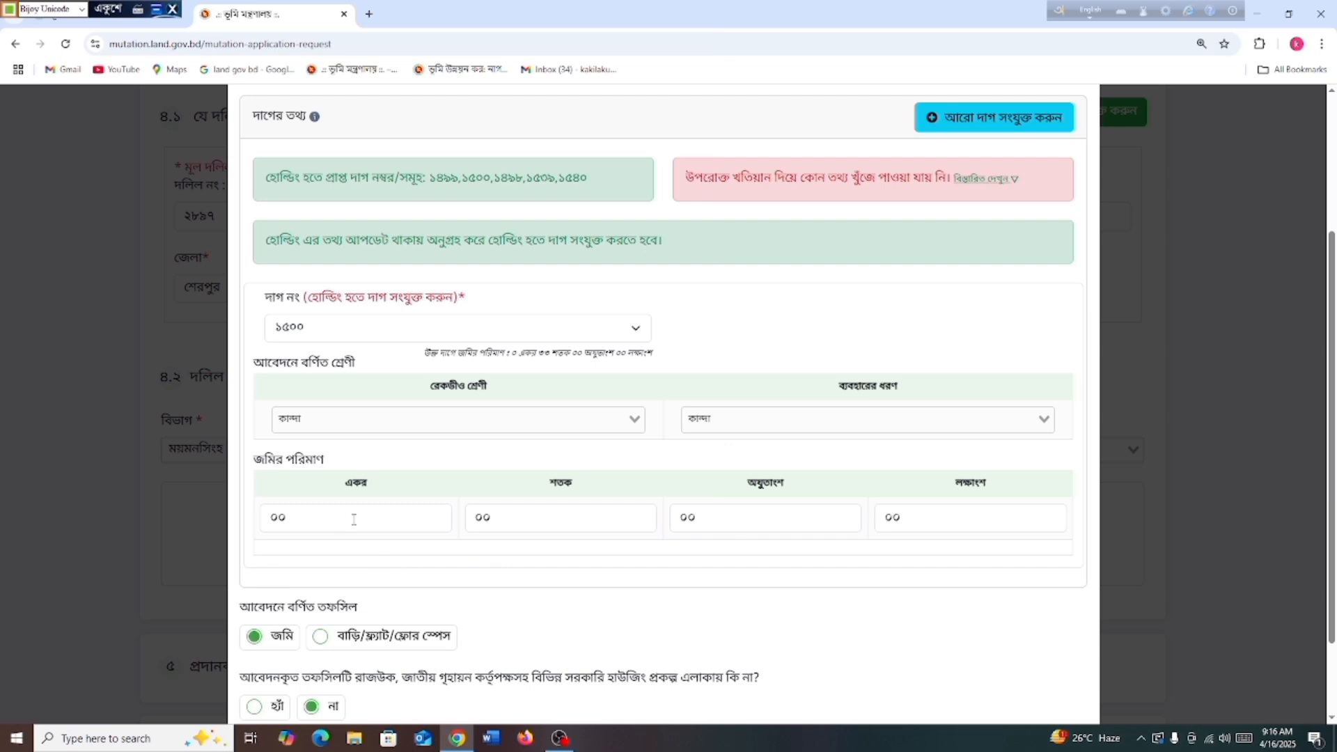
Replace the শতক amount with ৩৩ in the land-area fields
double_click(321, 520)
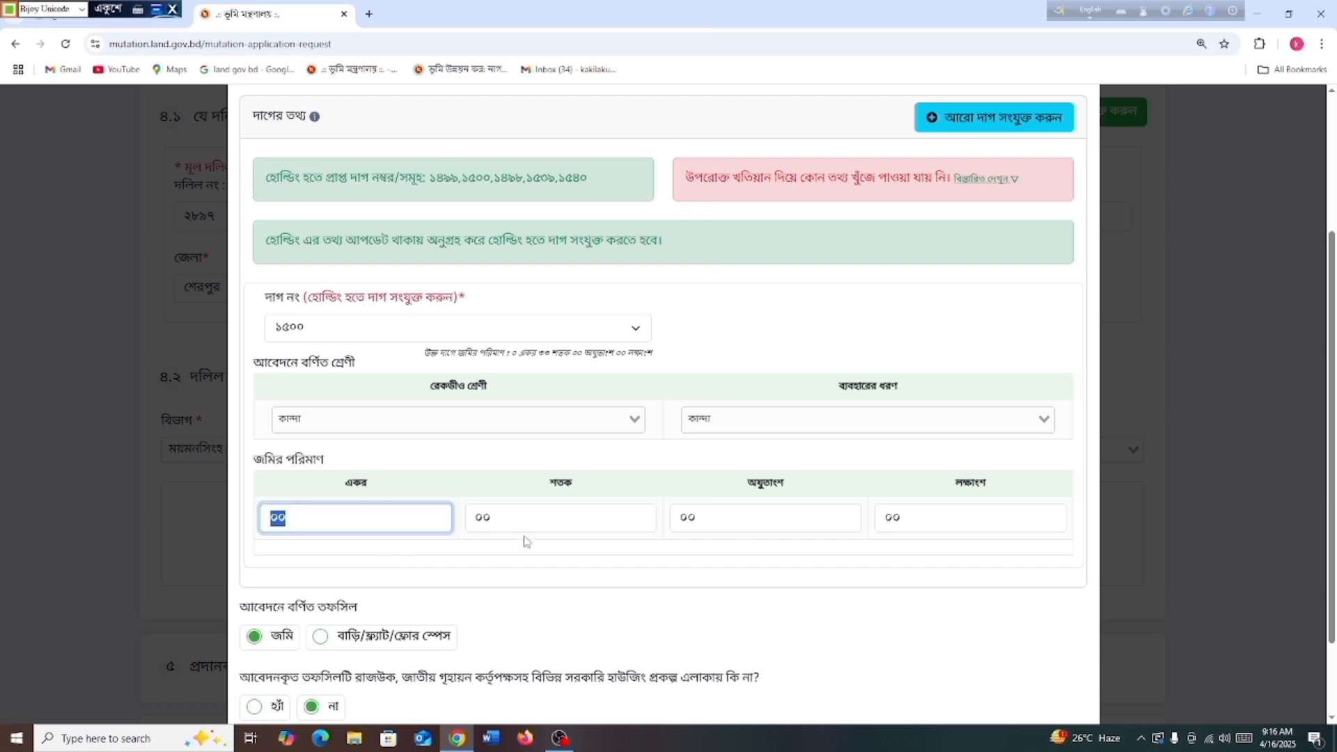
left_click(547, 519)
left_click_drag(506, 517, 453, 517)
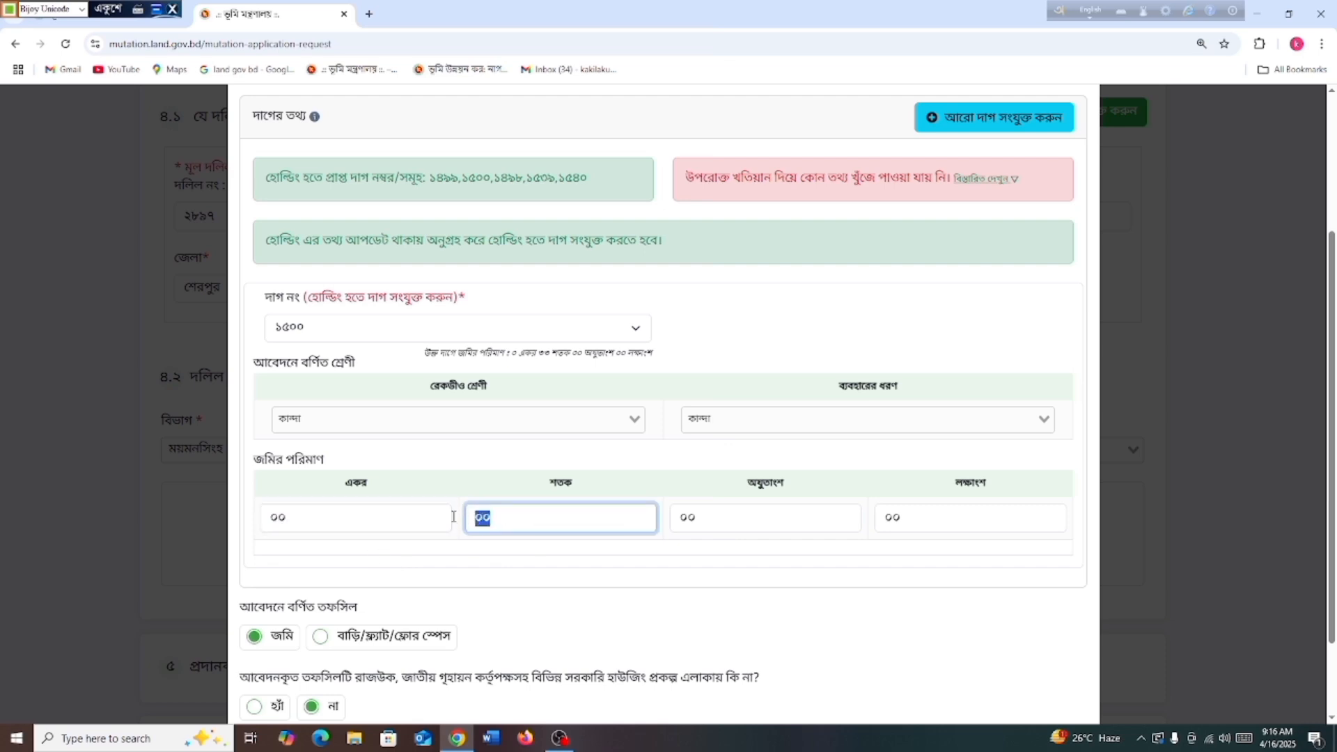
left_click(766, 517)
left_click_drag(756, 518, 660, 529)
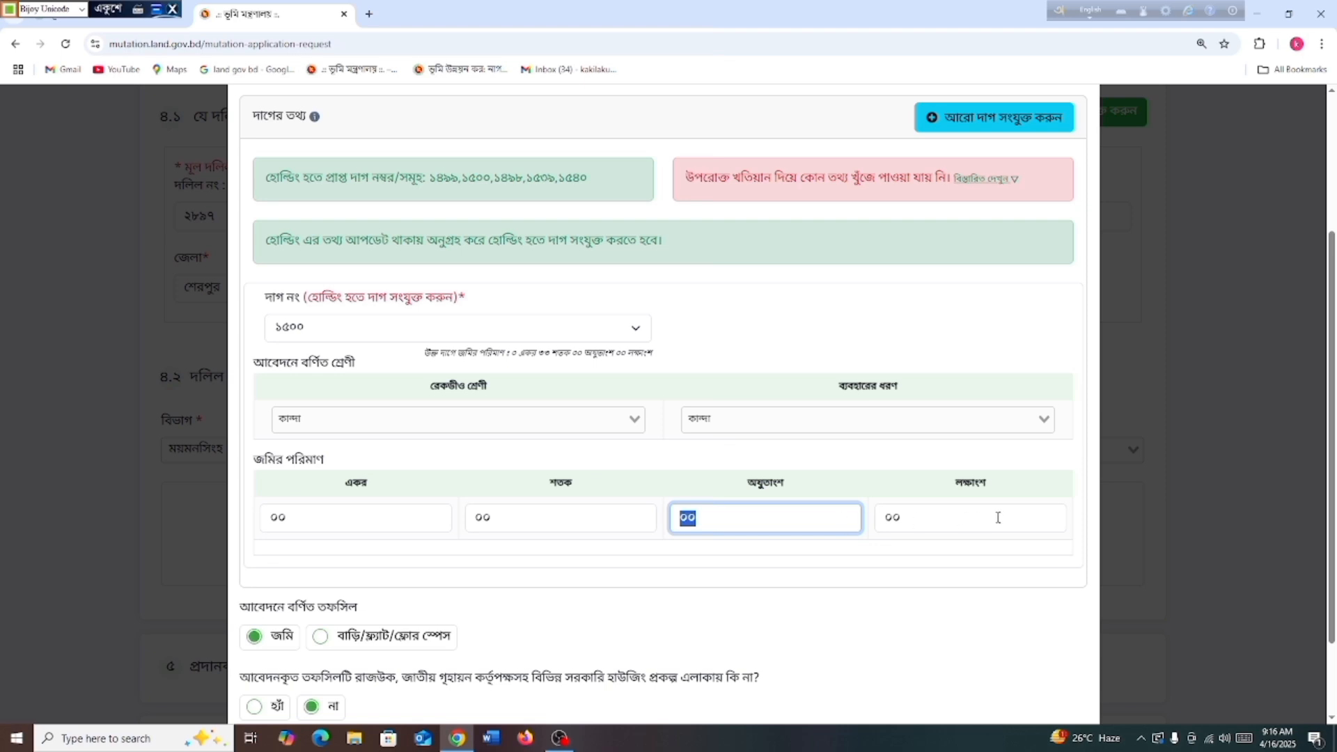
left_click_drag(914, 517, 854, 522)
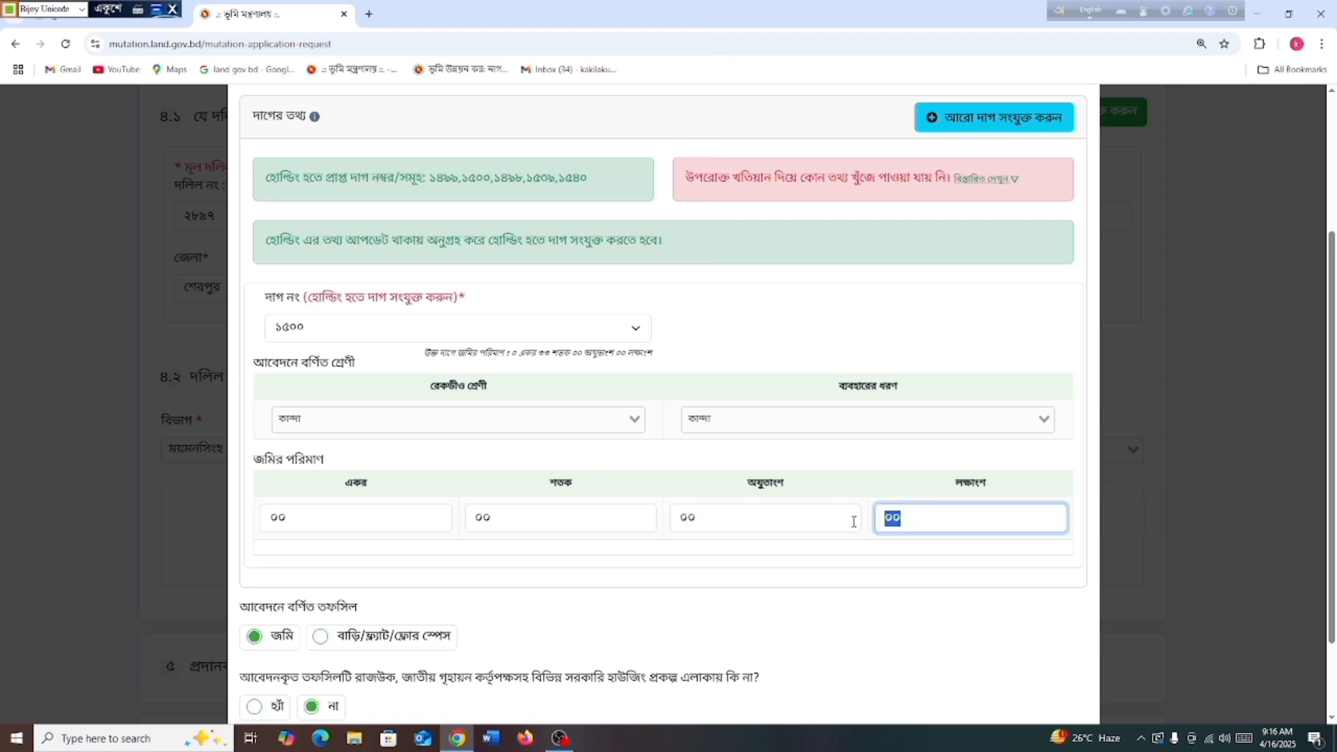
left_click(790, 526)
left_click(502, 518)
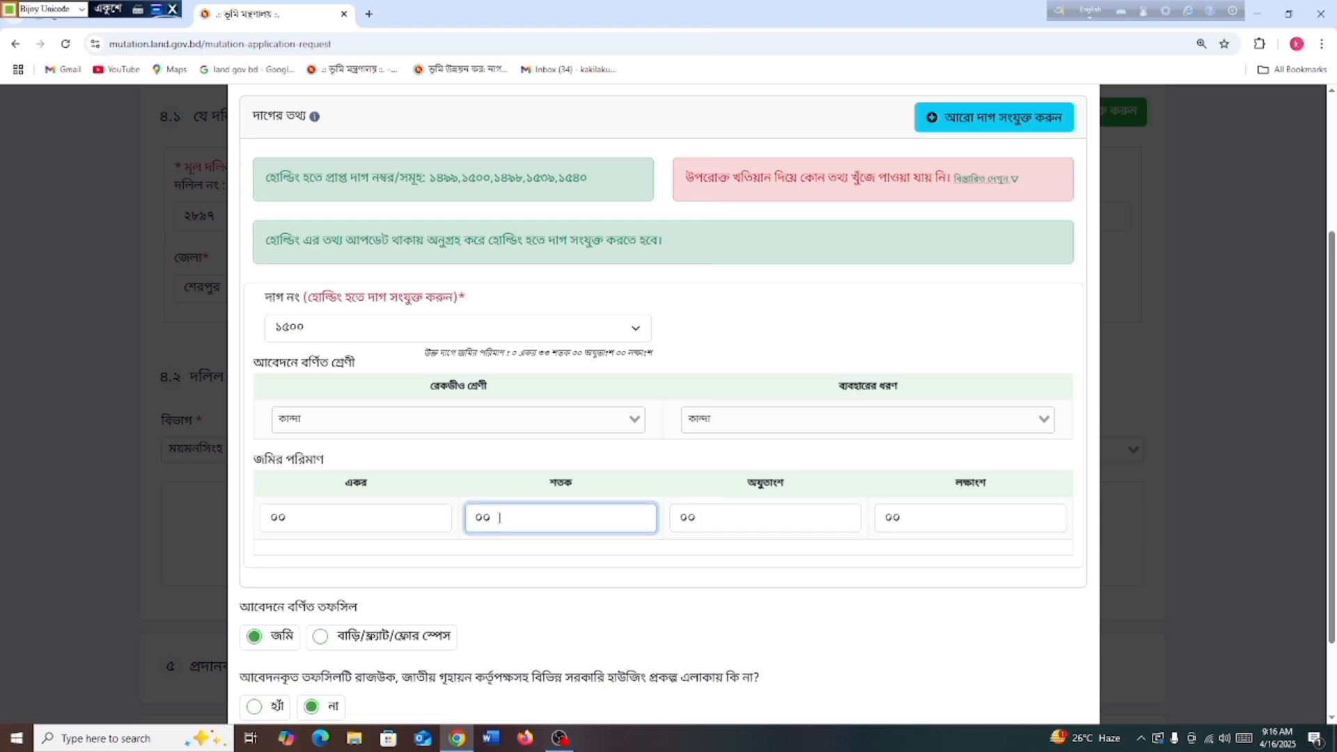
key("BackSpace")
key("BackSpace")
type("৩৩")
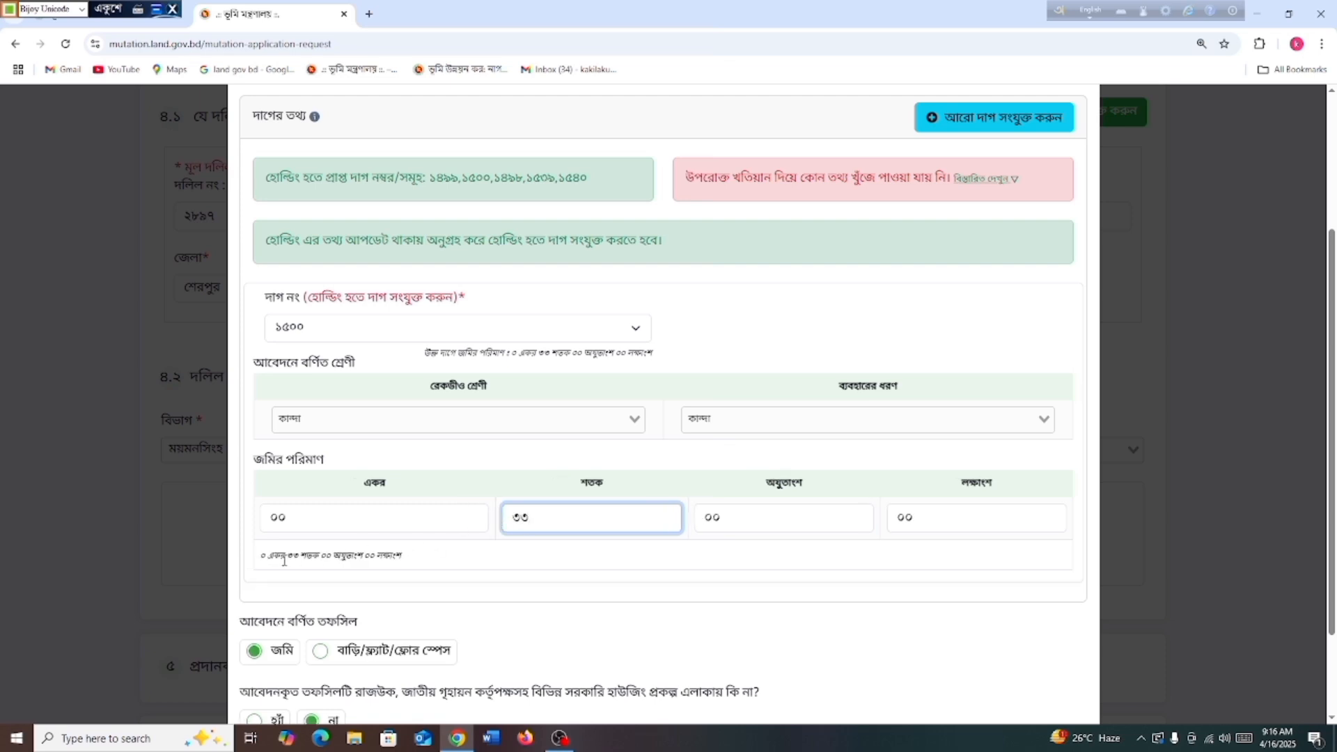
Check the land-area summary and scroll down to the সংরক্ষণ button
left_click_drag(411, 558, 261, 559)
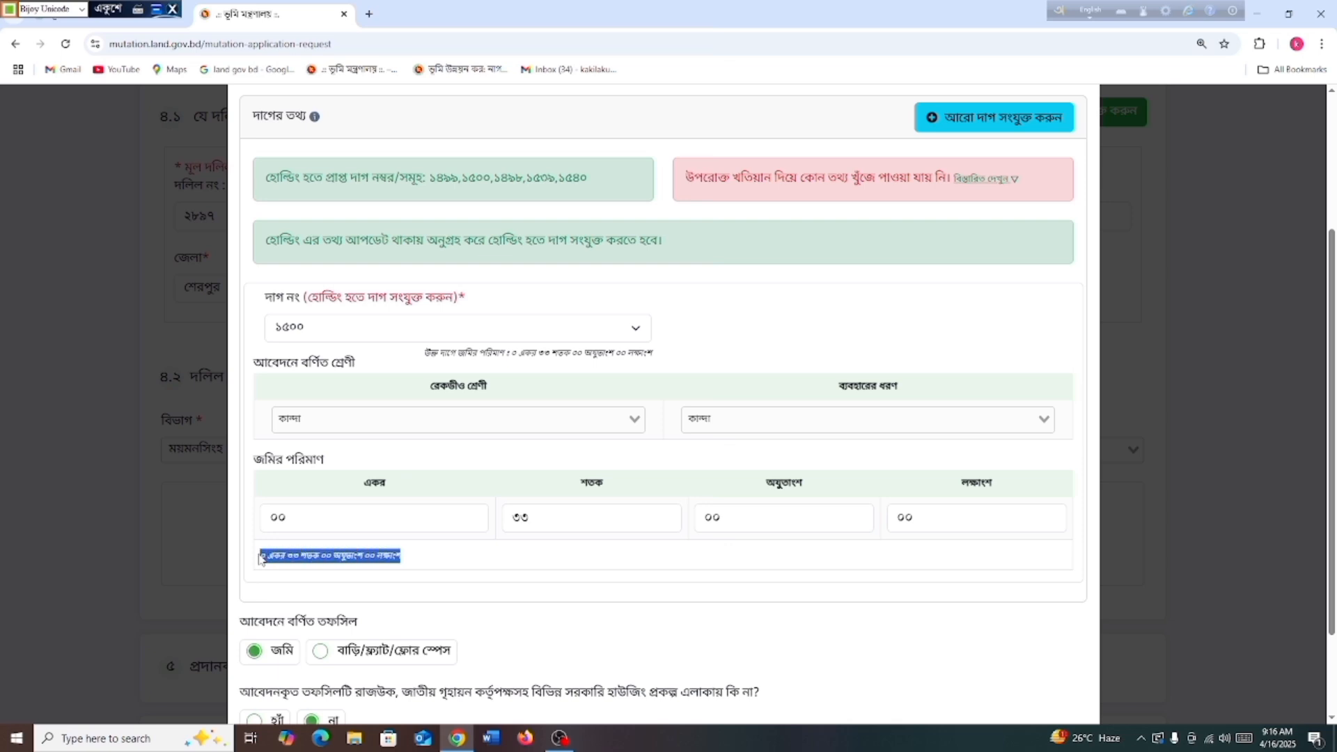
left_click(431, 555)
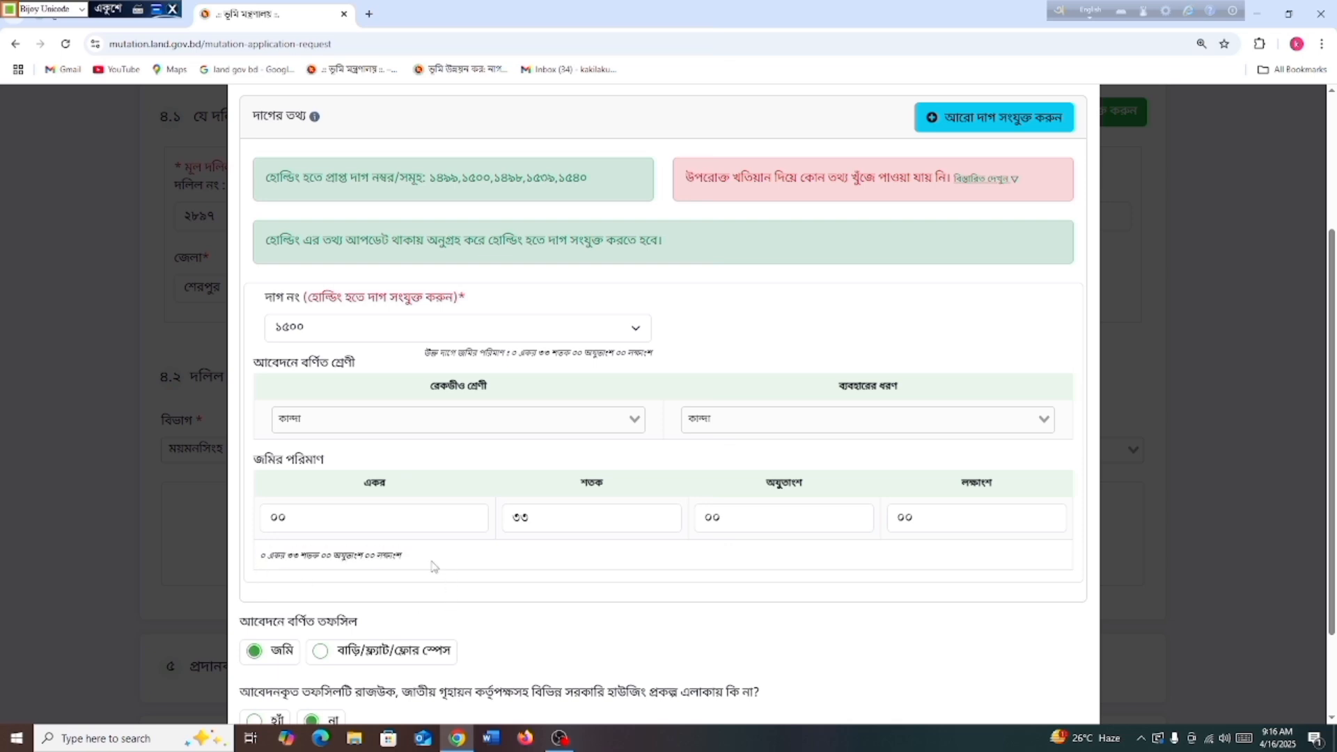
scroll(433, 561, "down", 2)
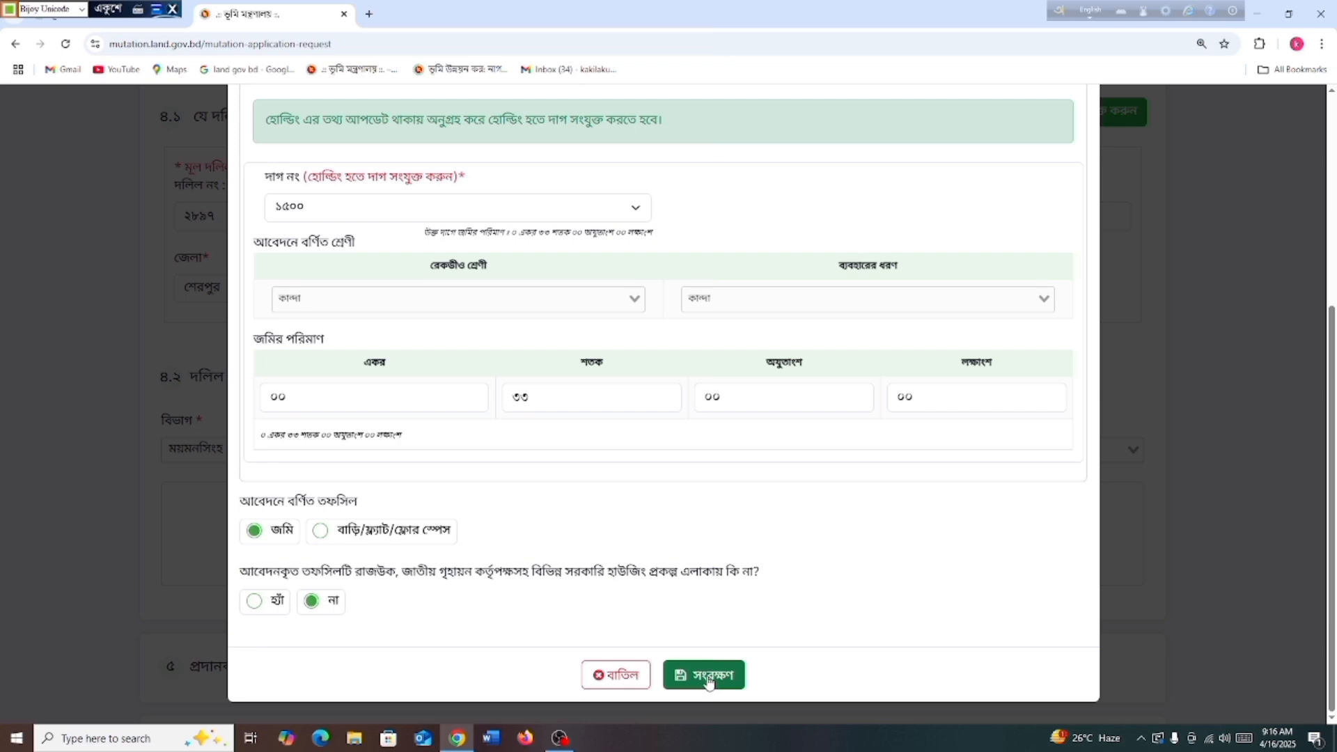
scroll(735, 569, "up", 3)
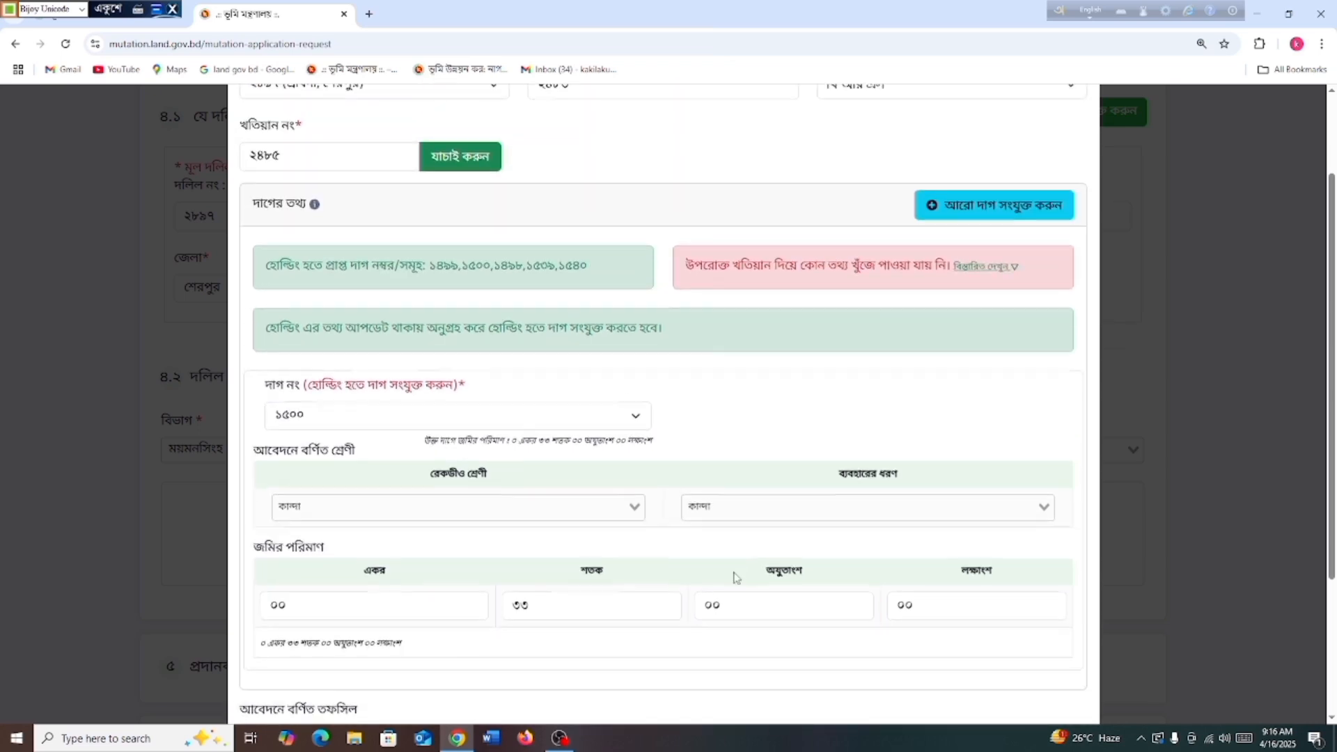
scroll(733, 578, "down", 1)
scroll(719, 588, "down", 2)
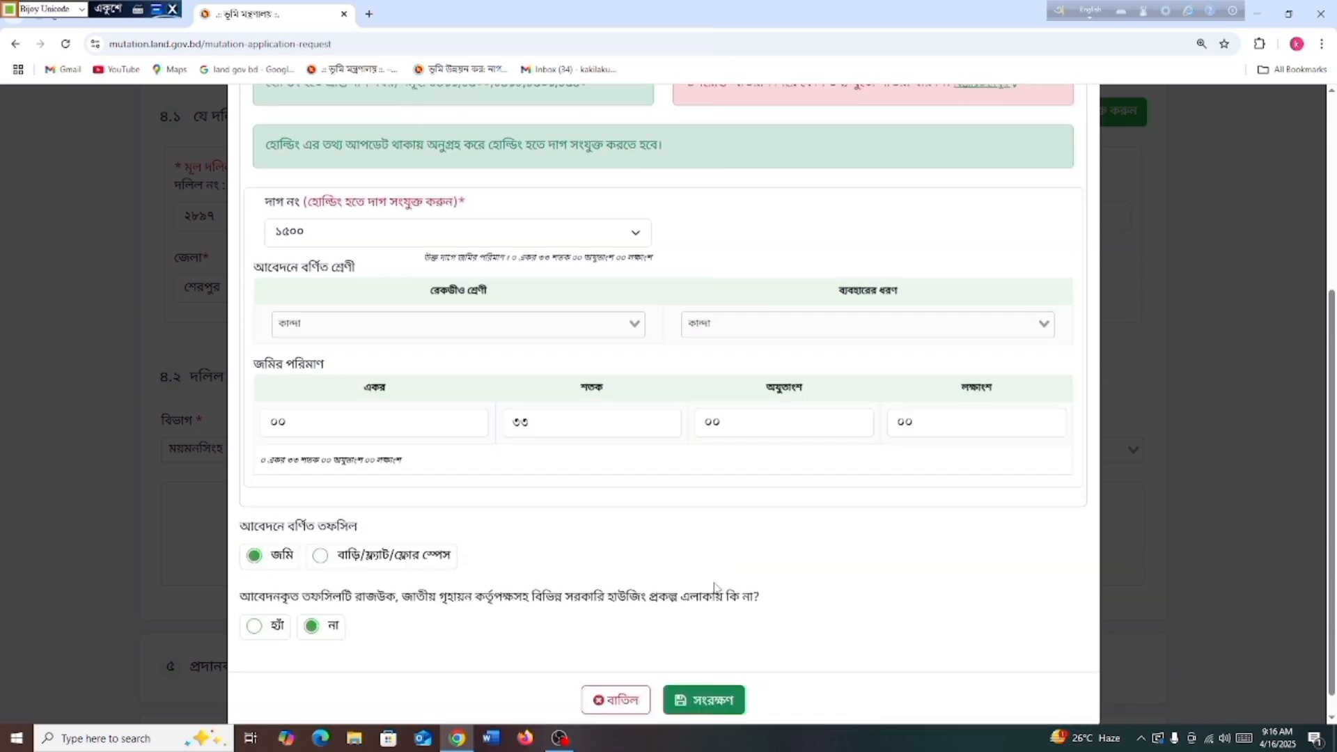
scroll(704, 549, "up", 5)
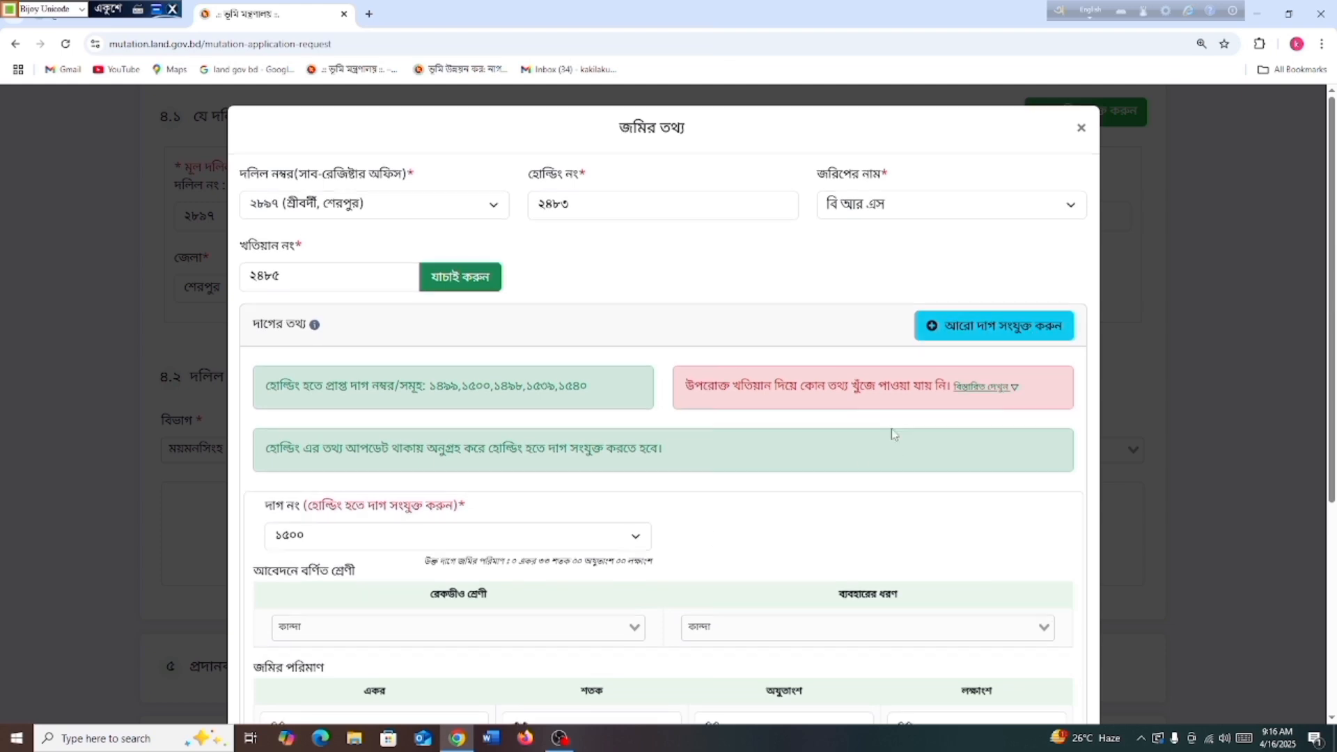
scroll(879, 446, "down", 4)
scroll(850, 537, "down", 1)
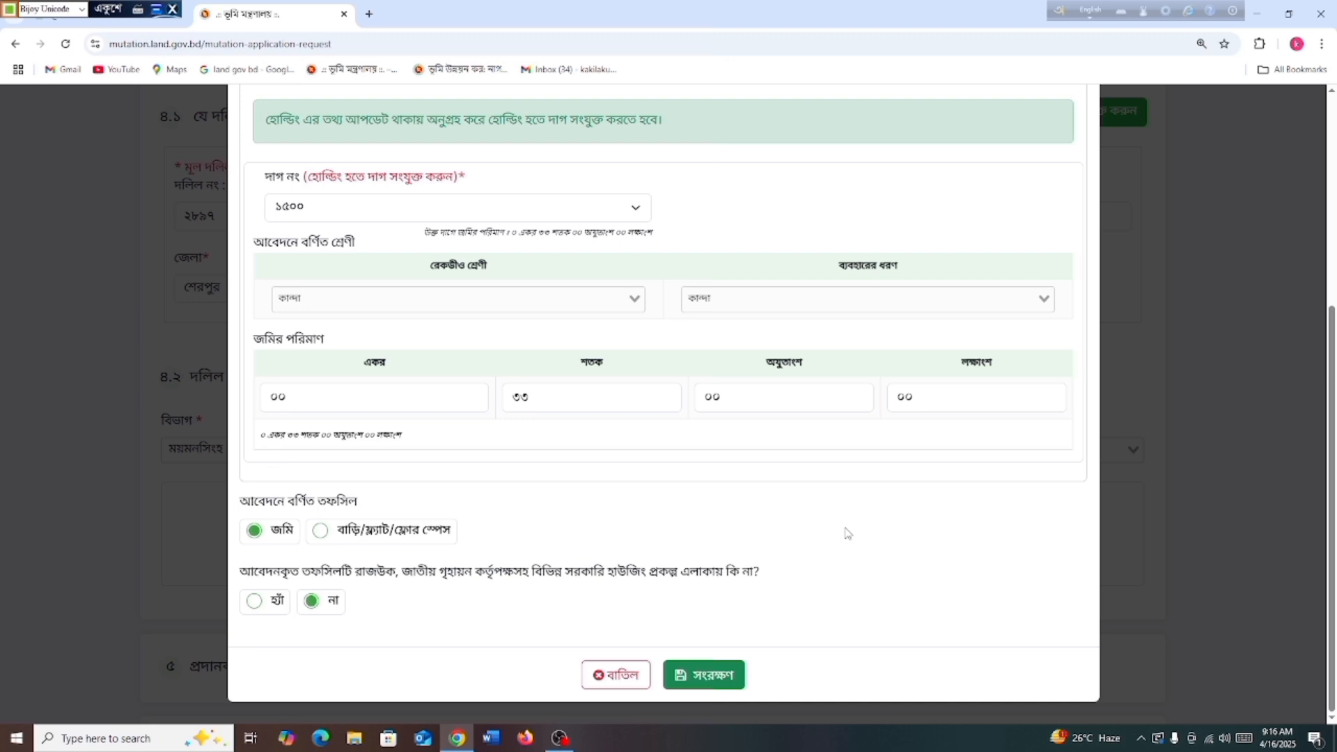
Save the land info and review the new dag ১৫০০ row and total applied land
left_click(703, 676)
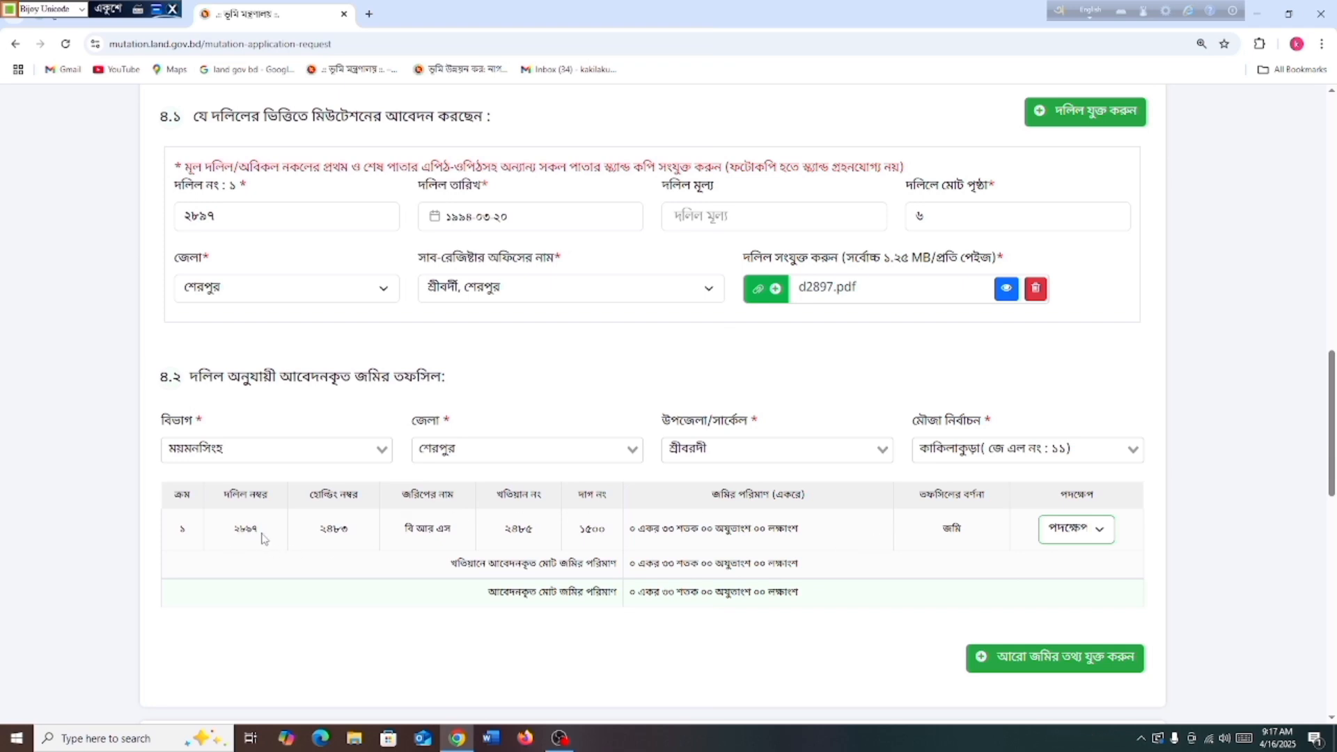
left_click_drag(263, 538, 224, 536)
left_click_drag(360, 536, 316, 537)
left_click_drag(460, 536, 385, 537)
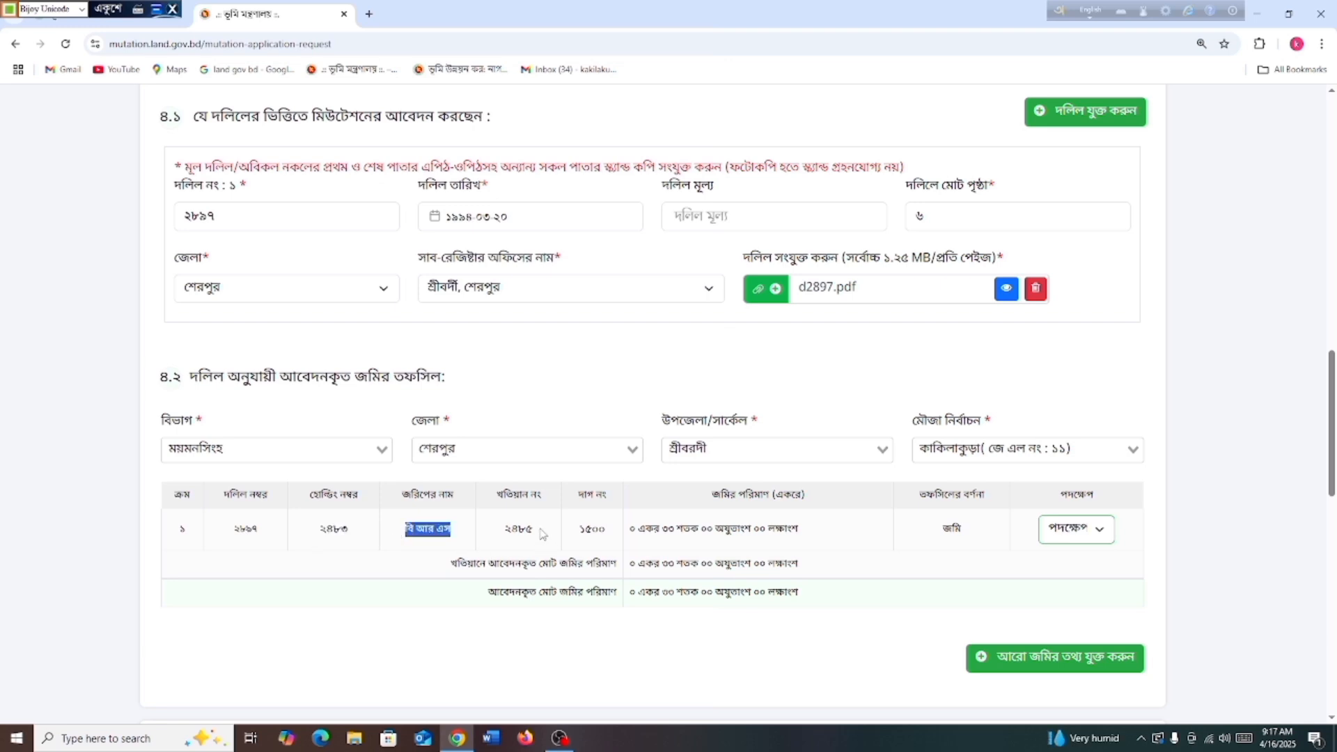
left_click_drag(542, 534, 495, 534)
left_click_drag(607, 533, 565, 534)
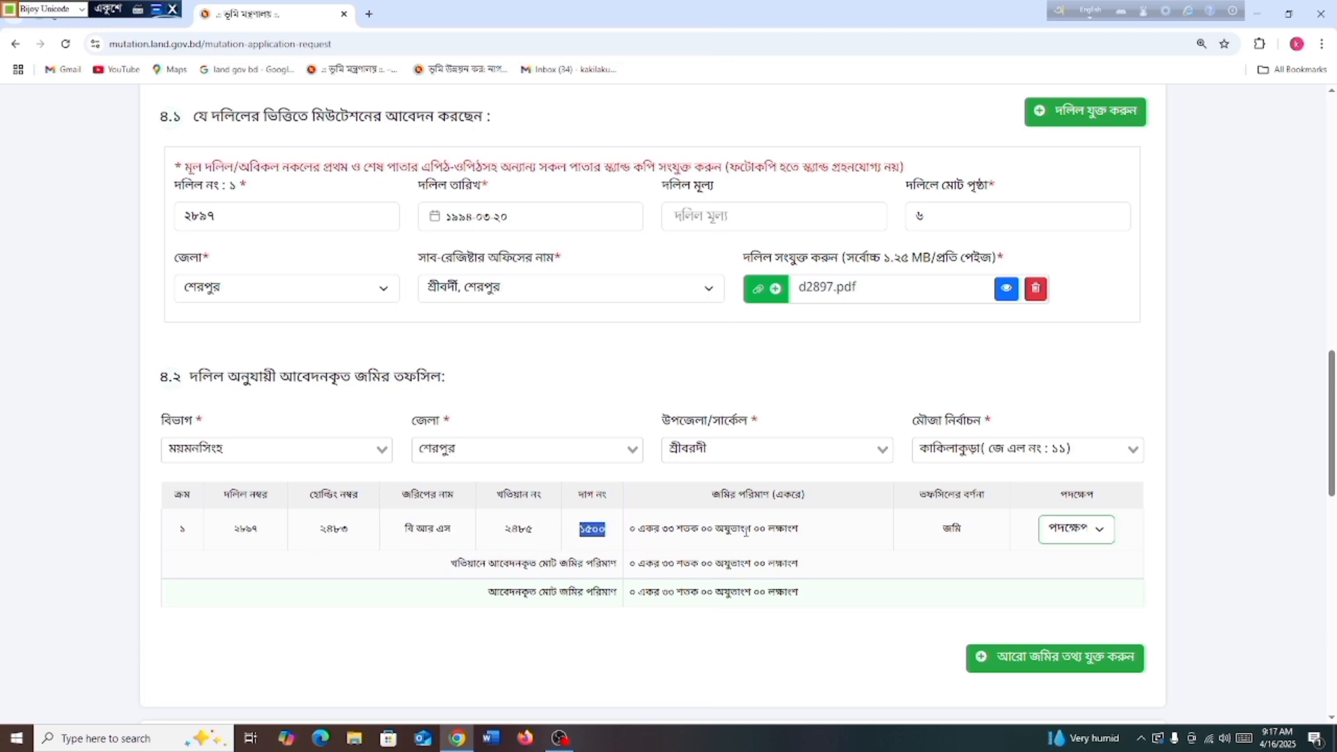
left_click_drag(803, 534, 629, 534)
left_click(714, 639)
left_click_drag(800, 597, 606, 616)
left_click(686, 653)
Look at the land row's action options, then scroll down to donor section ৫
scroll(912, 602, "down", 2)
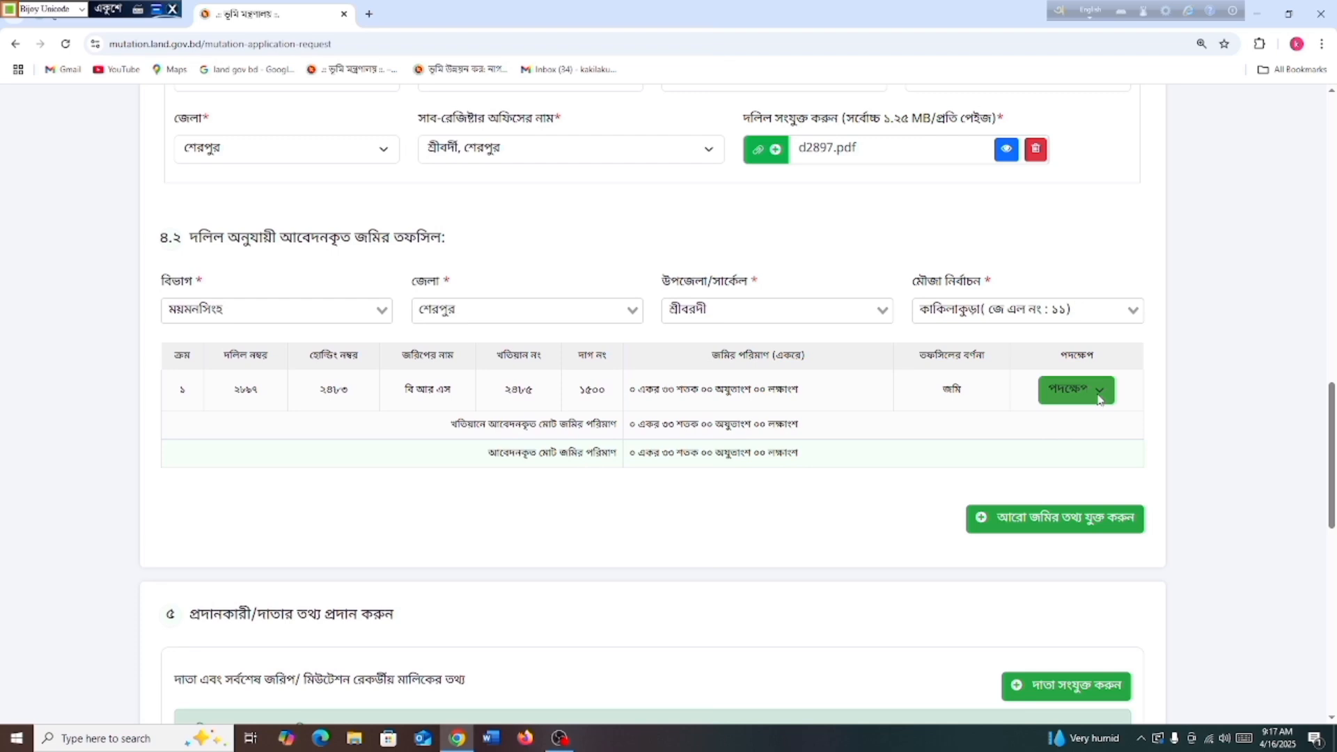
left_click(1099, 398)
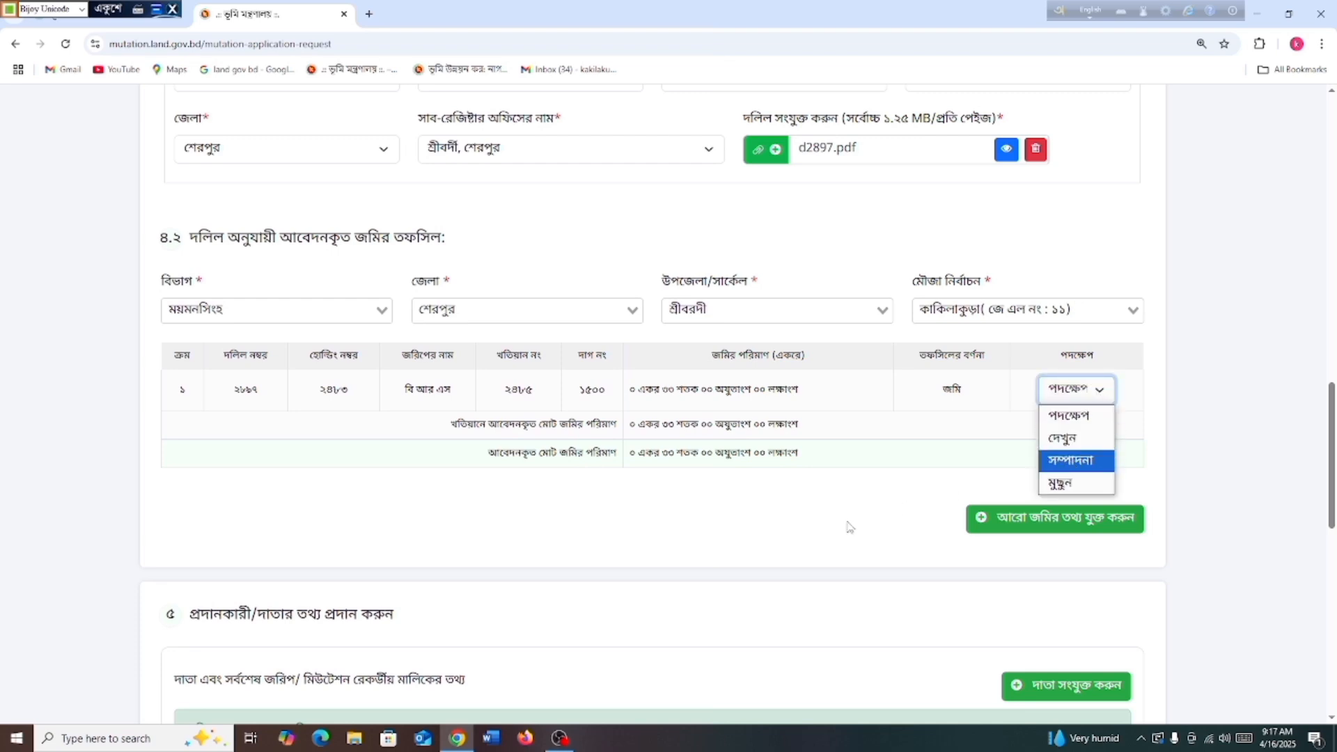
left_click(807, 523)
scroll(796, 530, "down", 1)
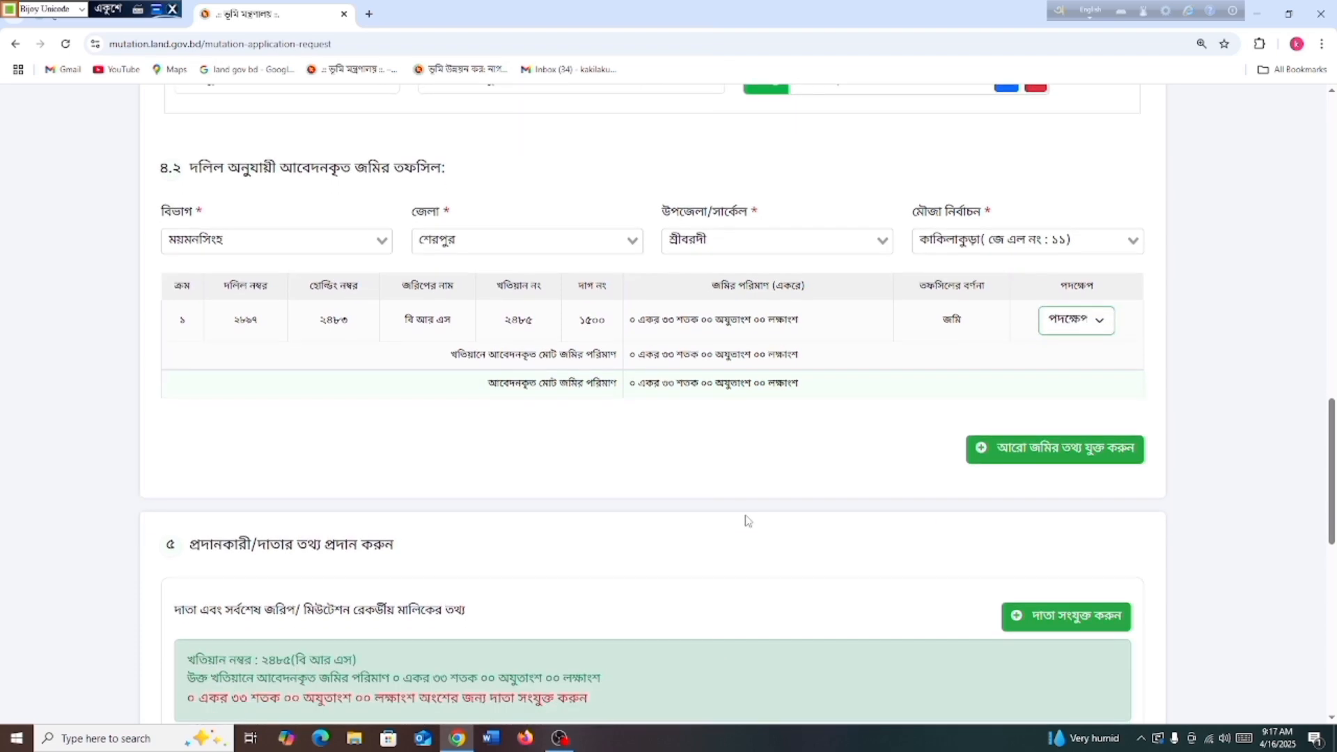
scroll(721, 484, "down", 1)
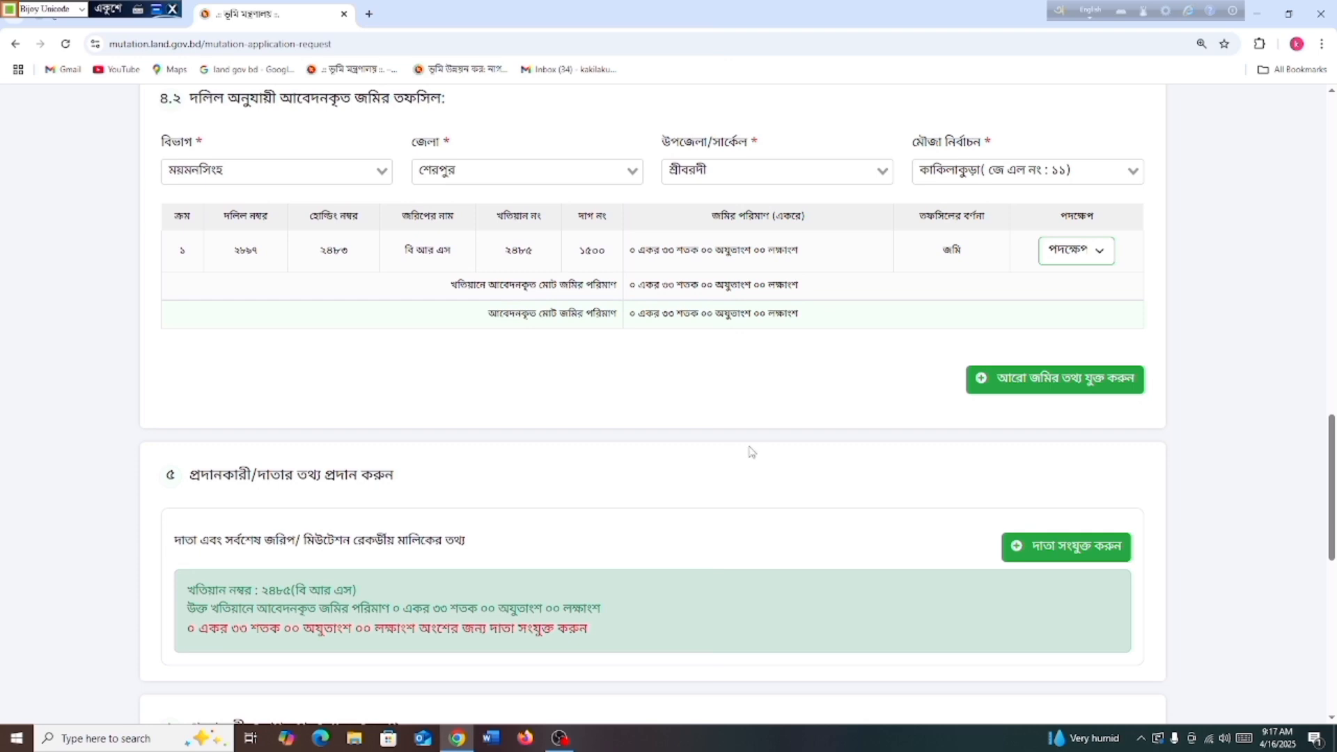
scroll(750, 452, "up", 2)
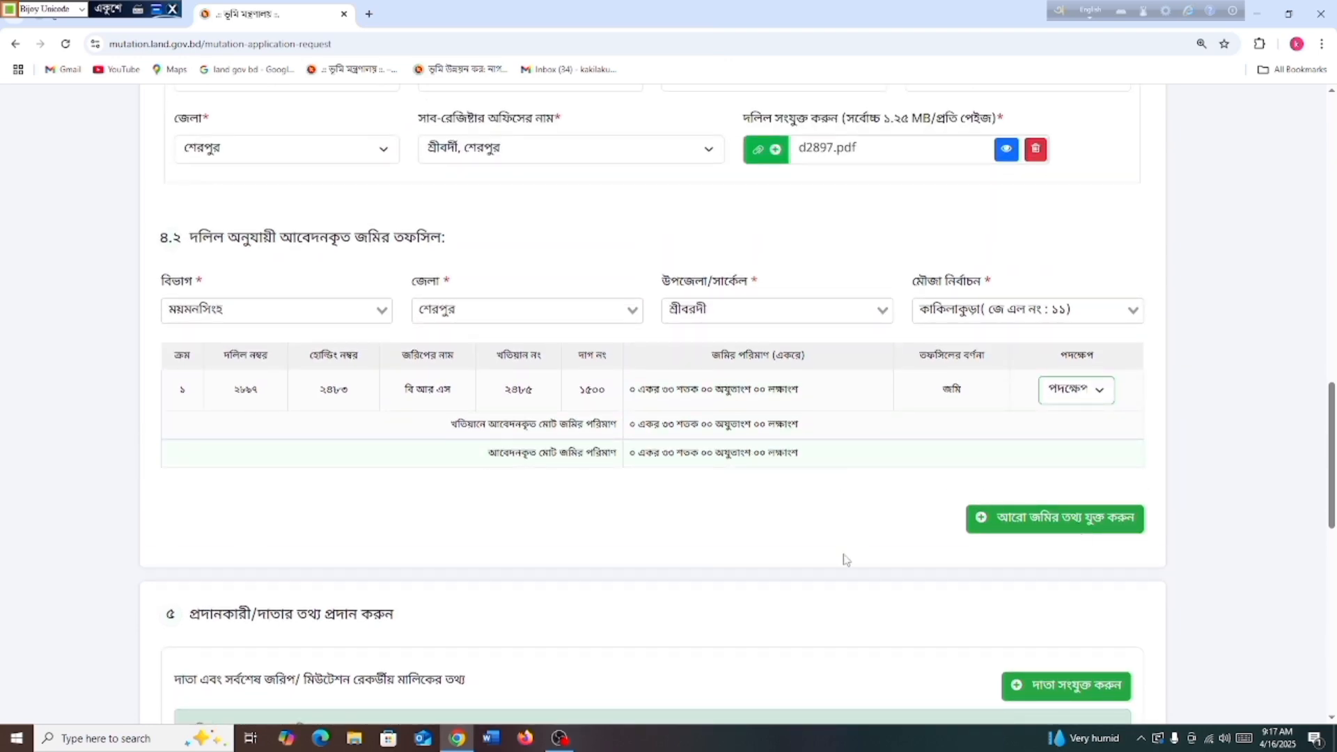
scroll(835, 557, "down", 3)
scroll(696, 519, "down", 1)
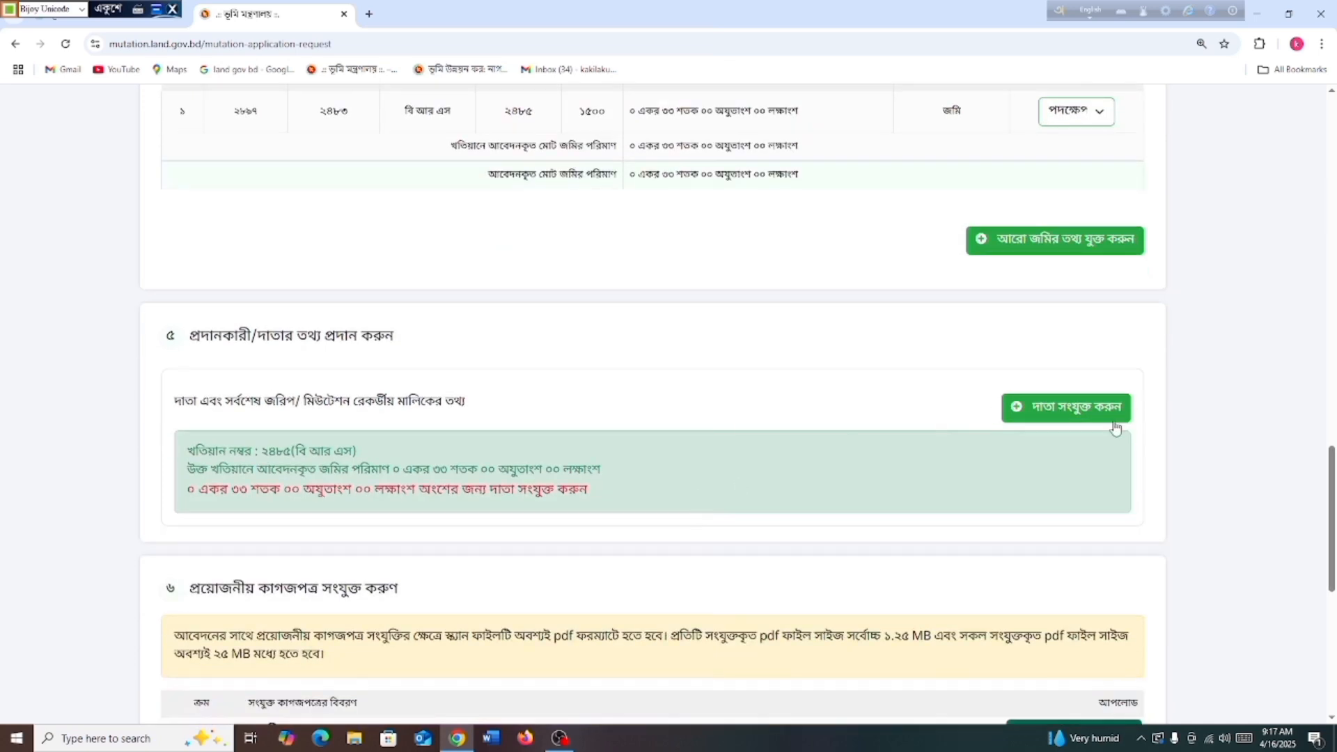
Add the recorded owner as donor and fill in the donor's father's name
left_click(1018, 412)
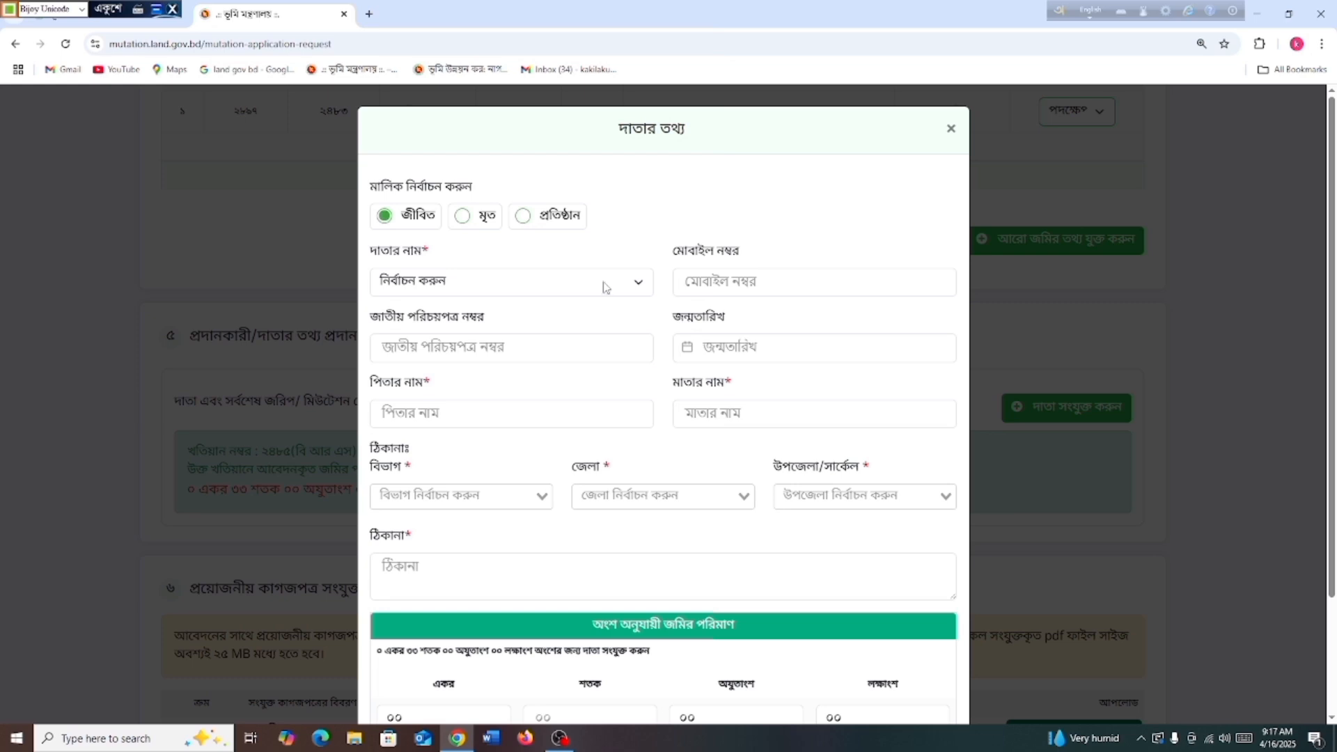
left_click(607, 284)
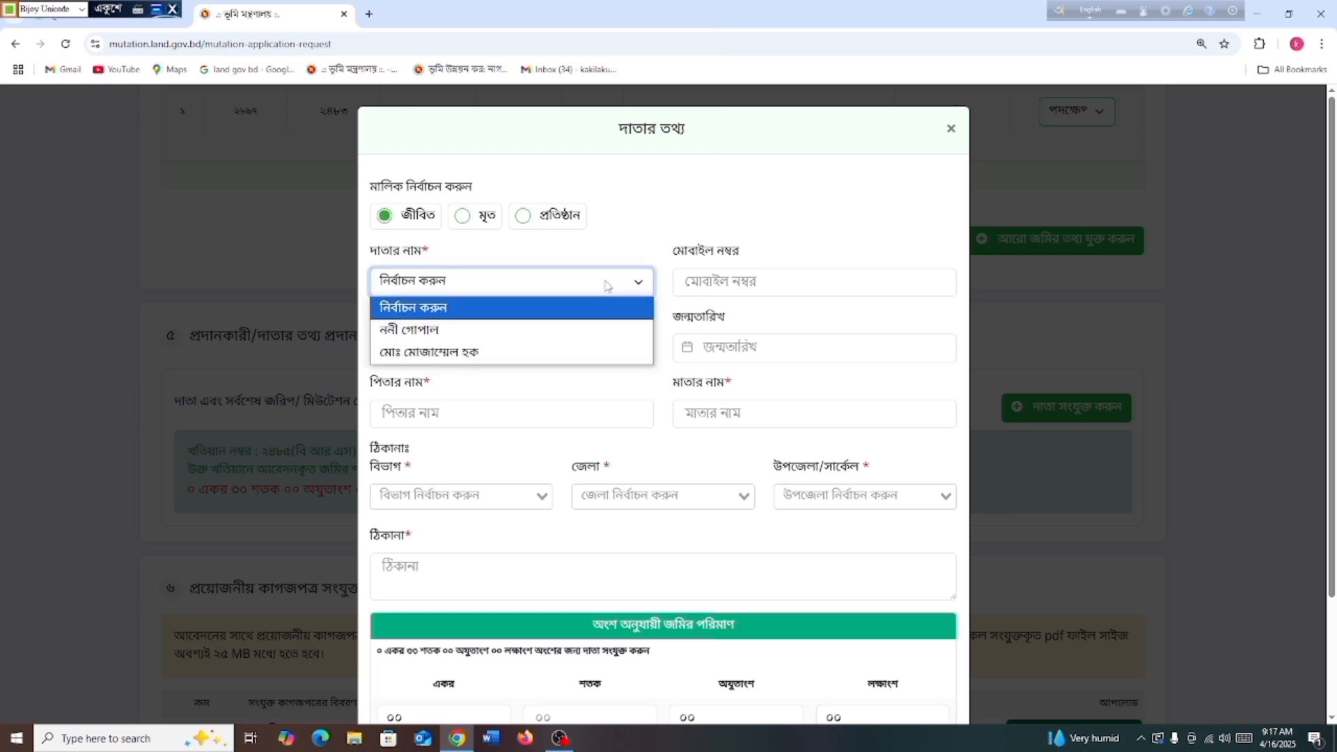
left_click(495, 337)
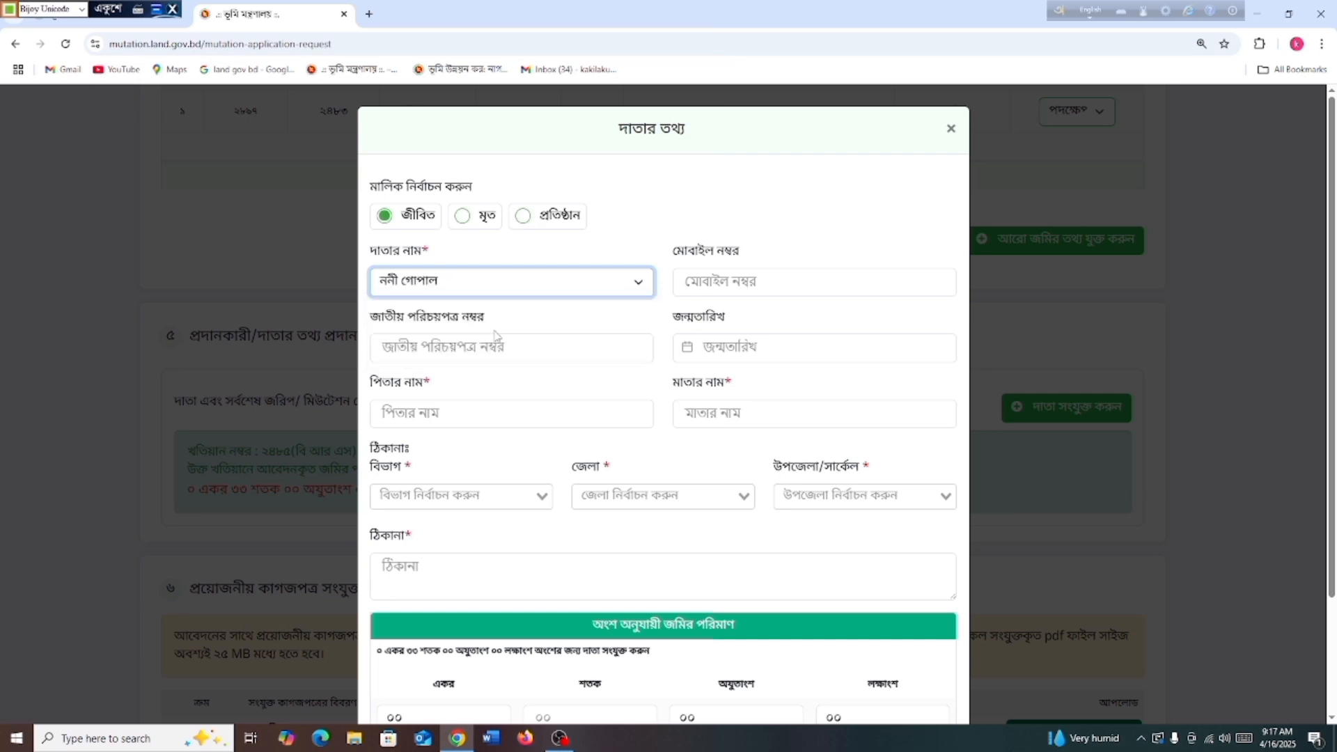
left_click(434, 415)
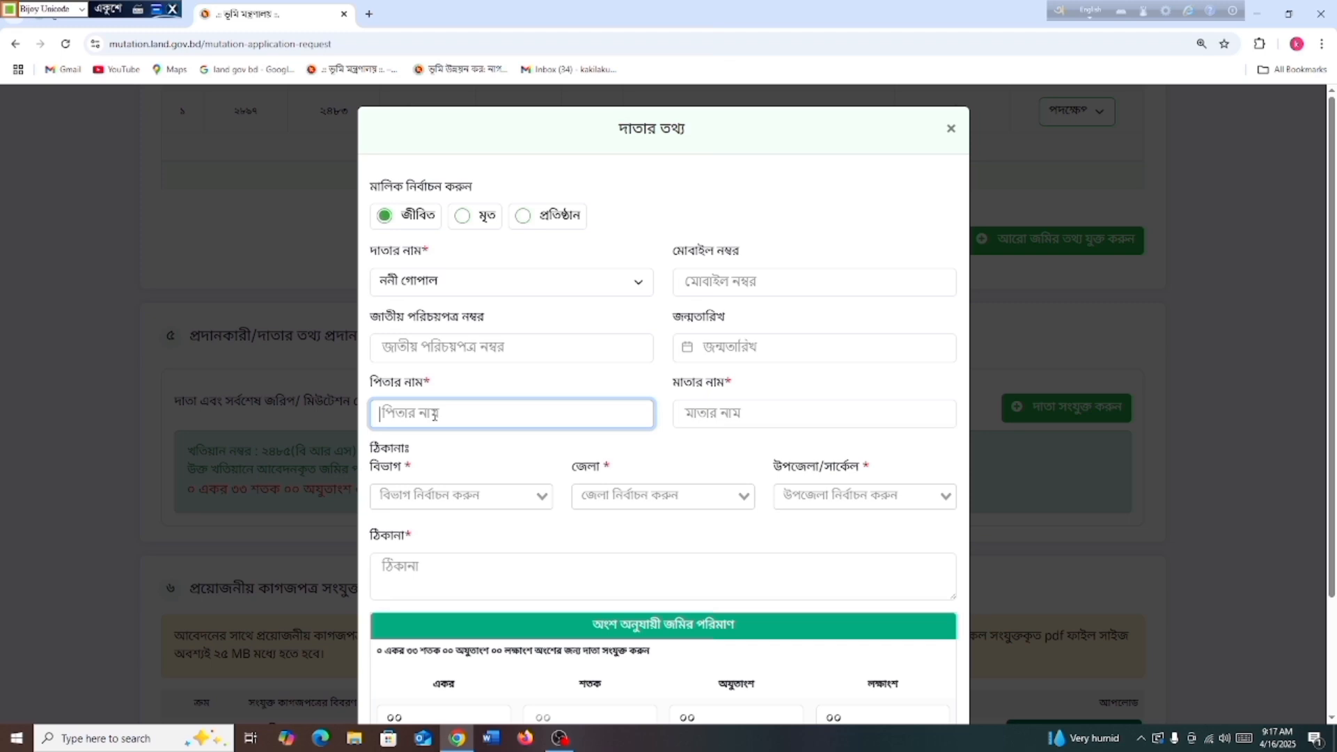
type("পিতা")
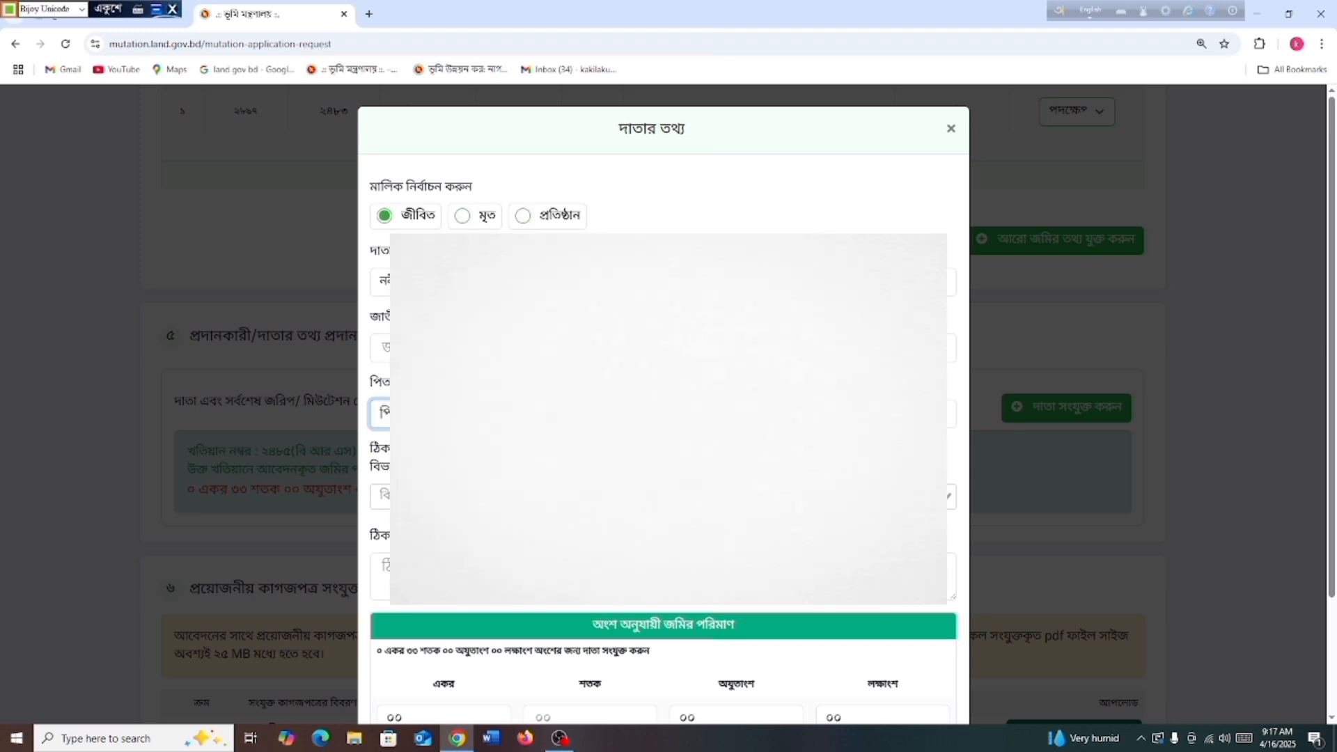
left_click(812, 413)
Set the donor's division and address, enter ৩৩ শতক, and save the donor
left_click(385, 496)
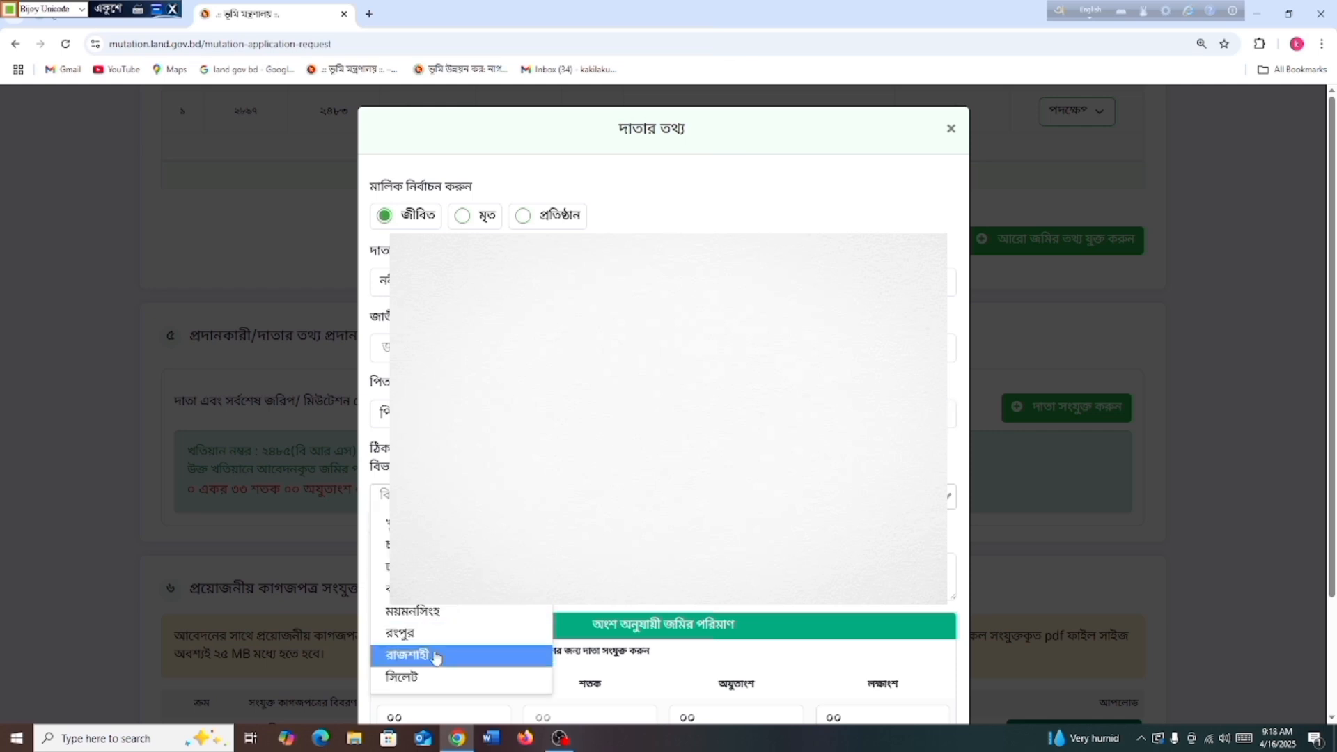
left_click(441, 615)
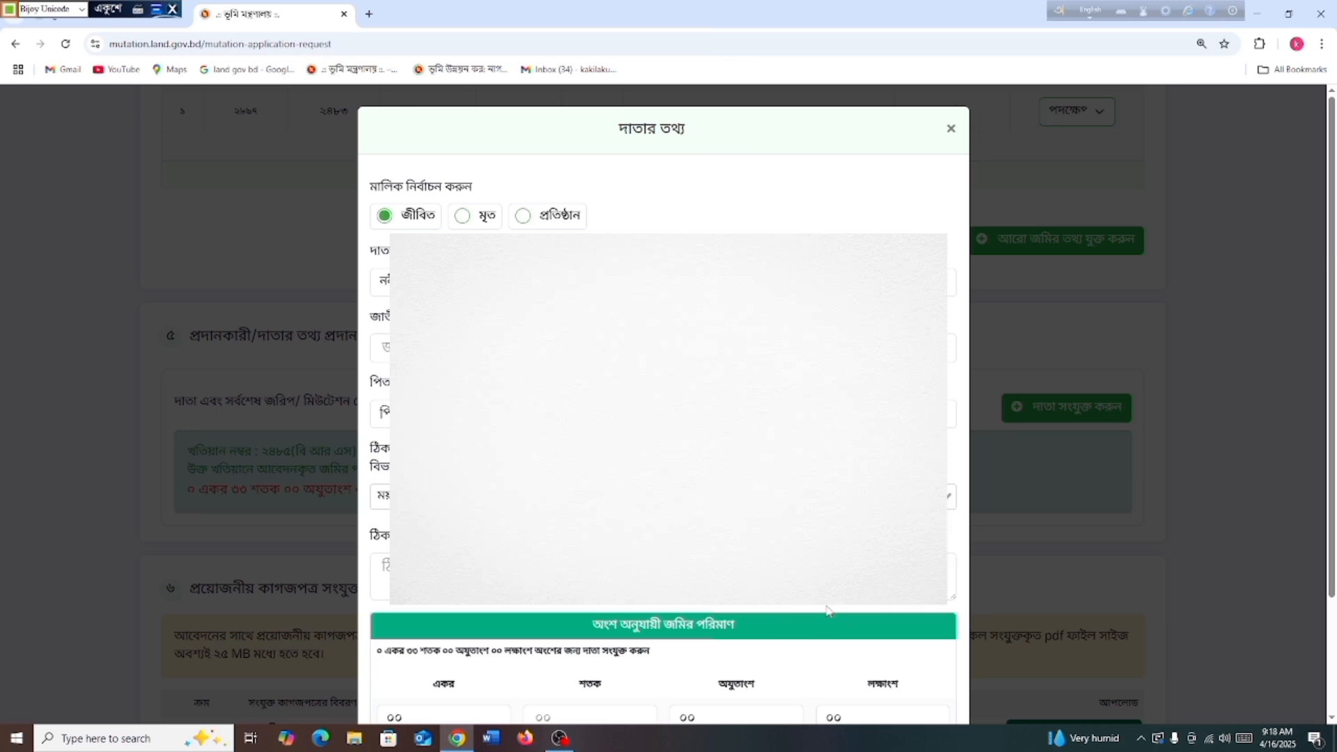
left_click(381, 567)
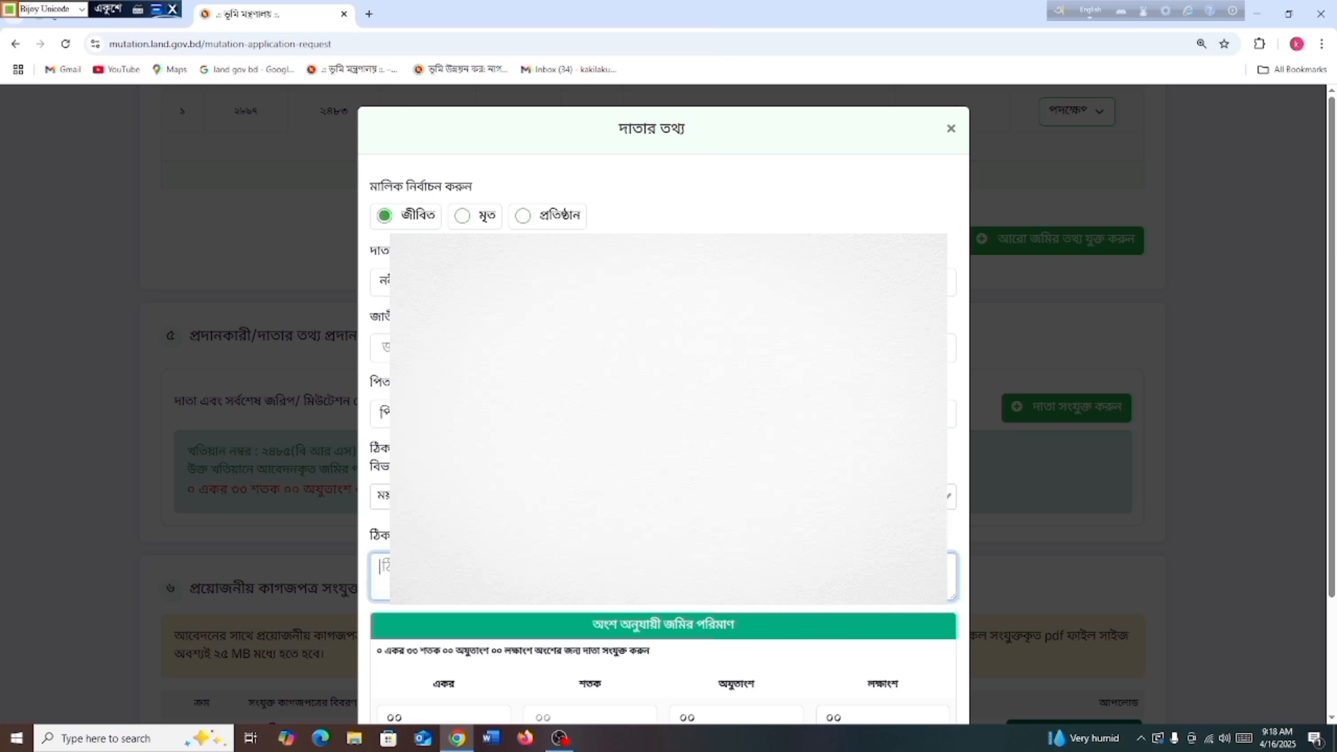
type("নি")
scroll(466, 608, "down", 2)
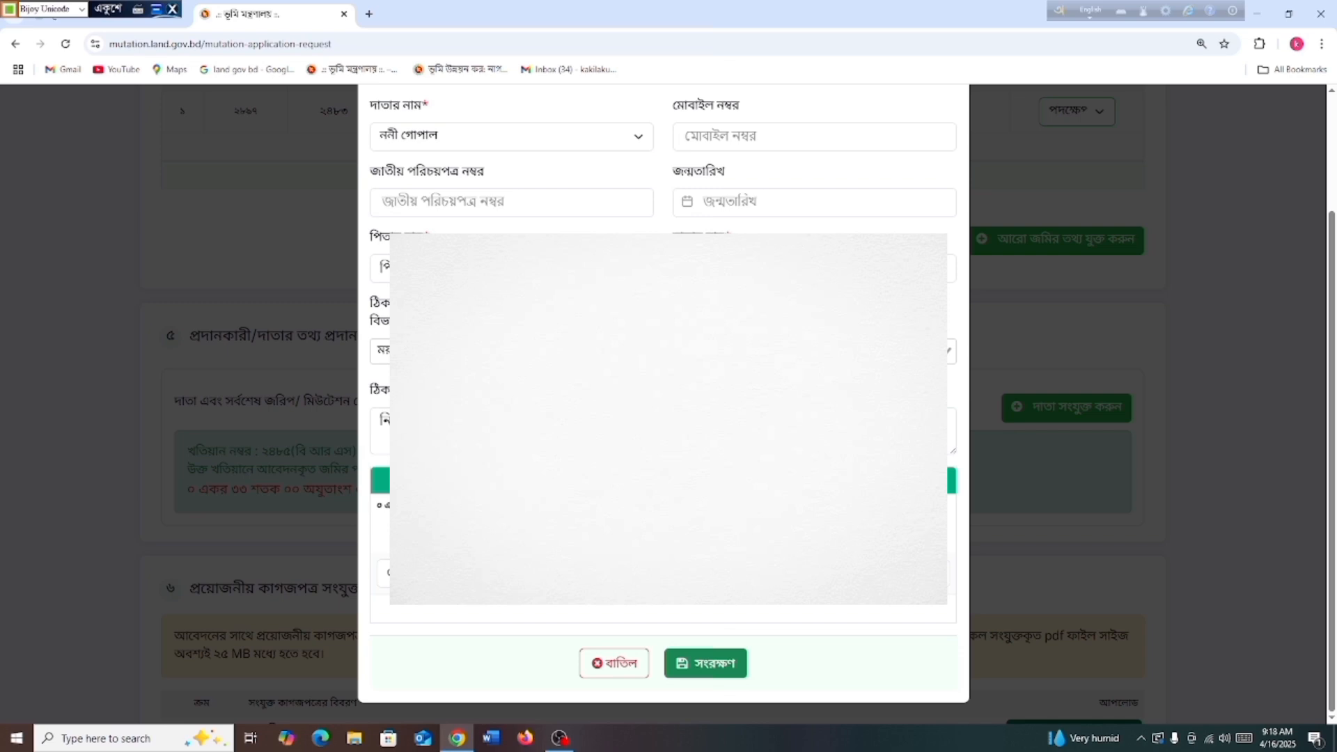
type("৩৩")
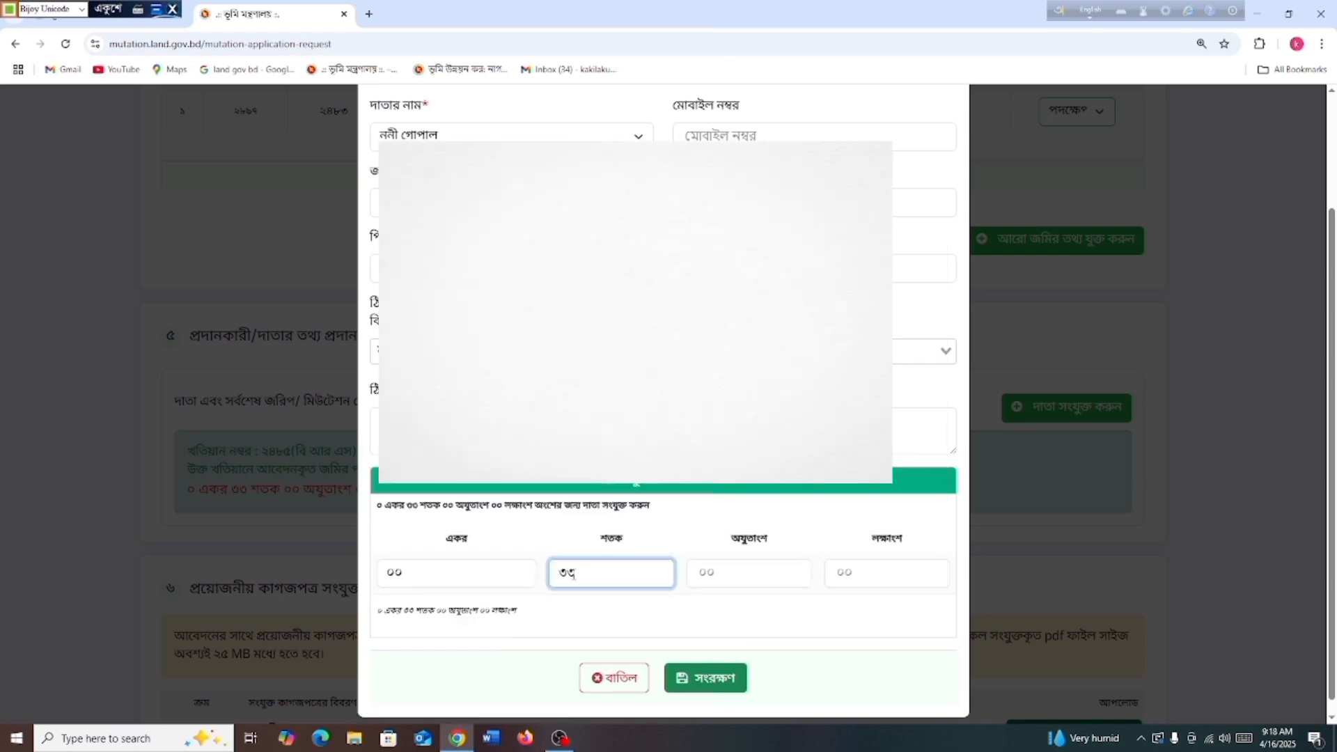
left_click(707, 677)
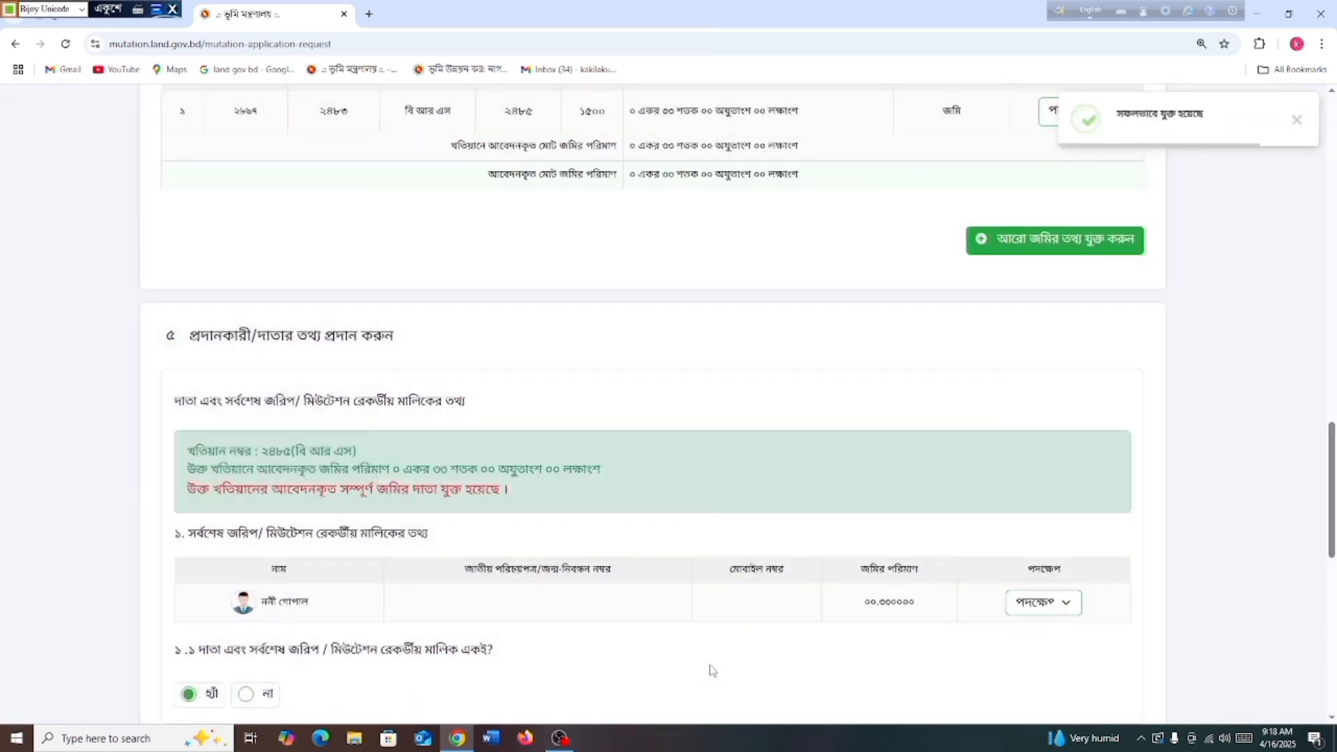
scroll(711, 671, "down", 3)
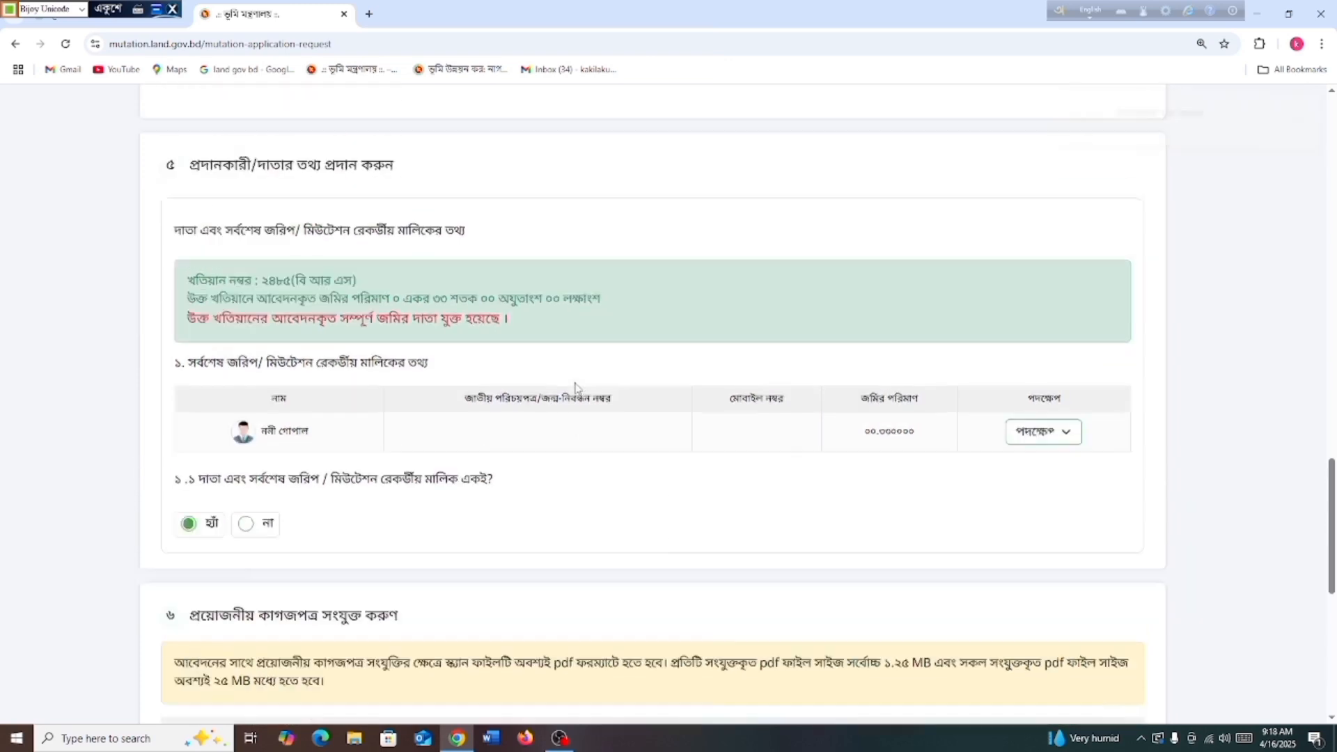
scroll(135, 406, "up", 2)
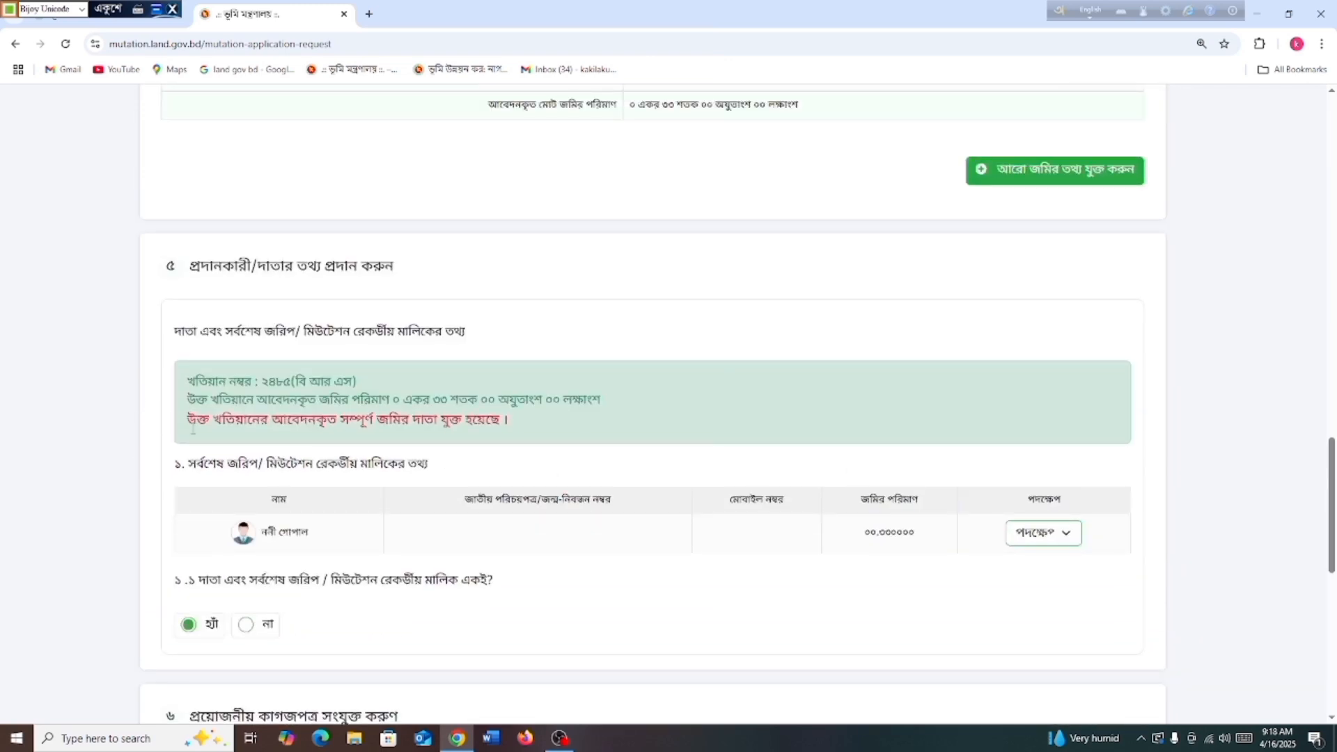
left_click_drag(184, 422, 508, 447)
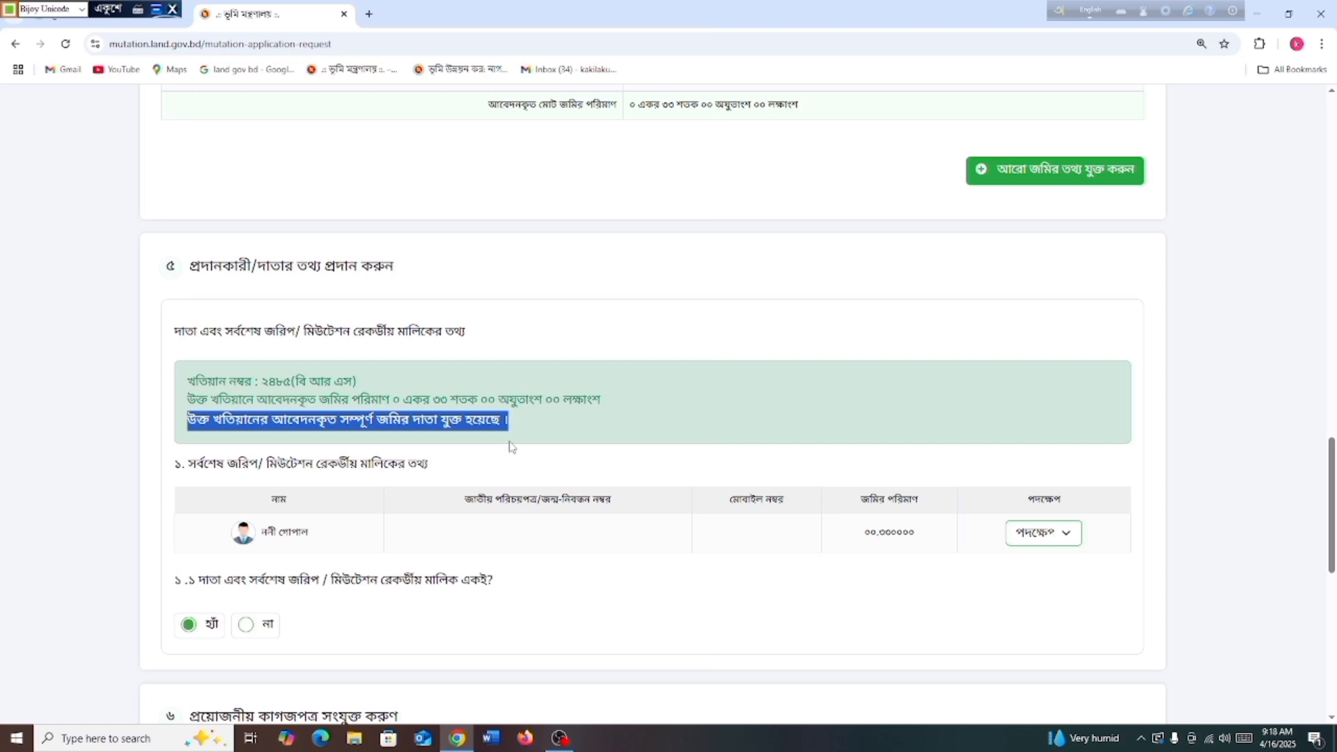
left_click(589, 458)
scroll(591, 480, "down", 5)
scroll(591, 474, "down", 2)
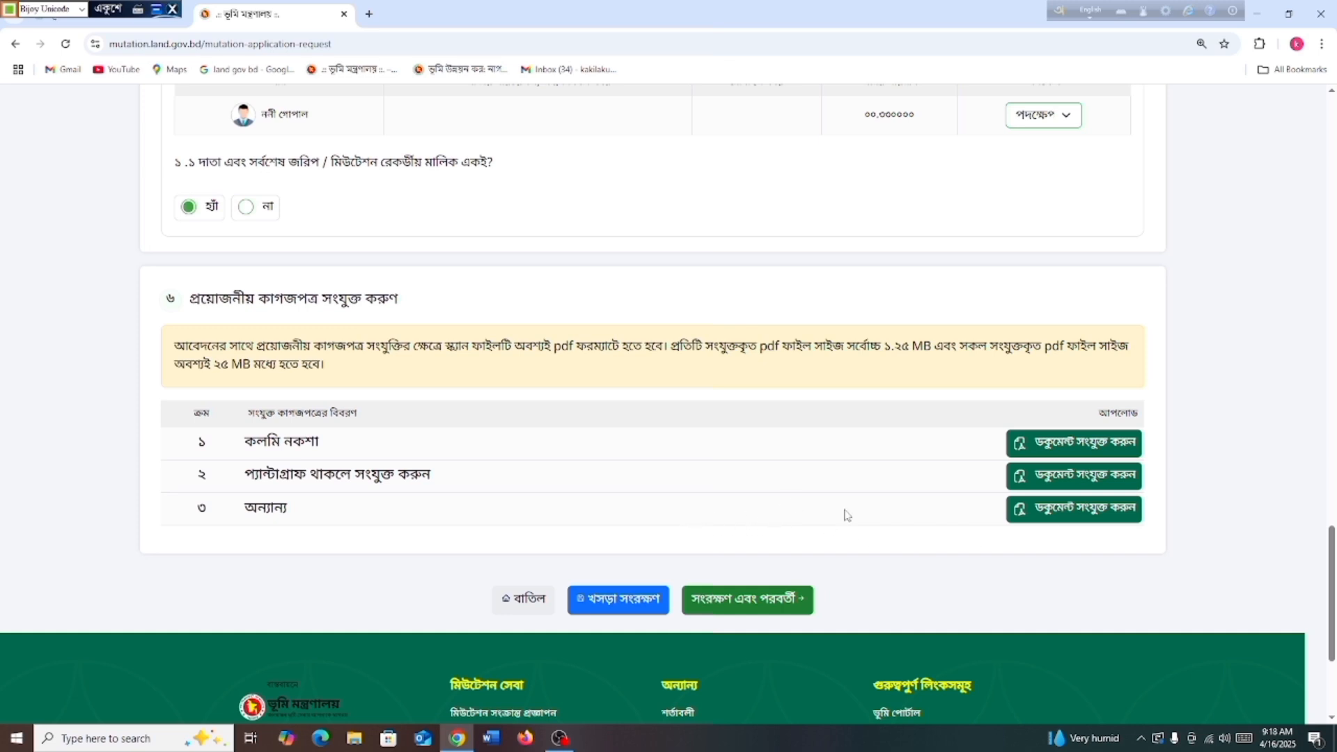
Attach the national ID PDF under অন্যান্য and save to continue to ঘোষণা
left_click(1049, 510)
left_click(147, 130)
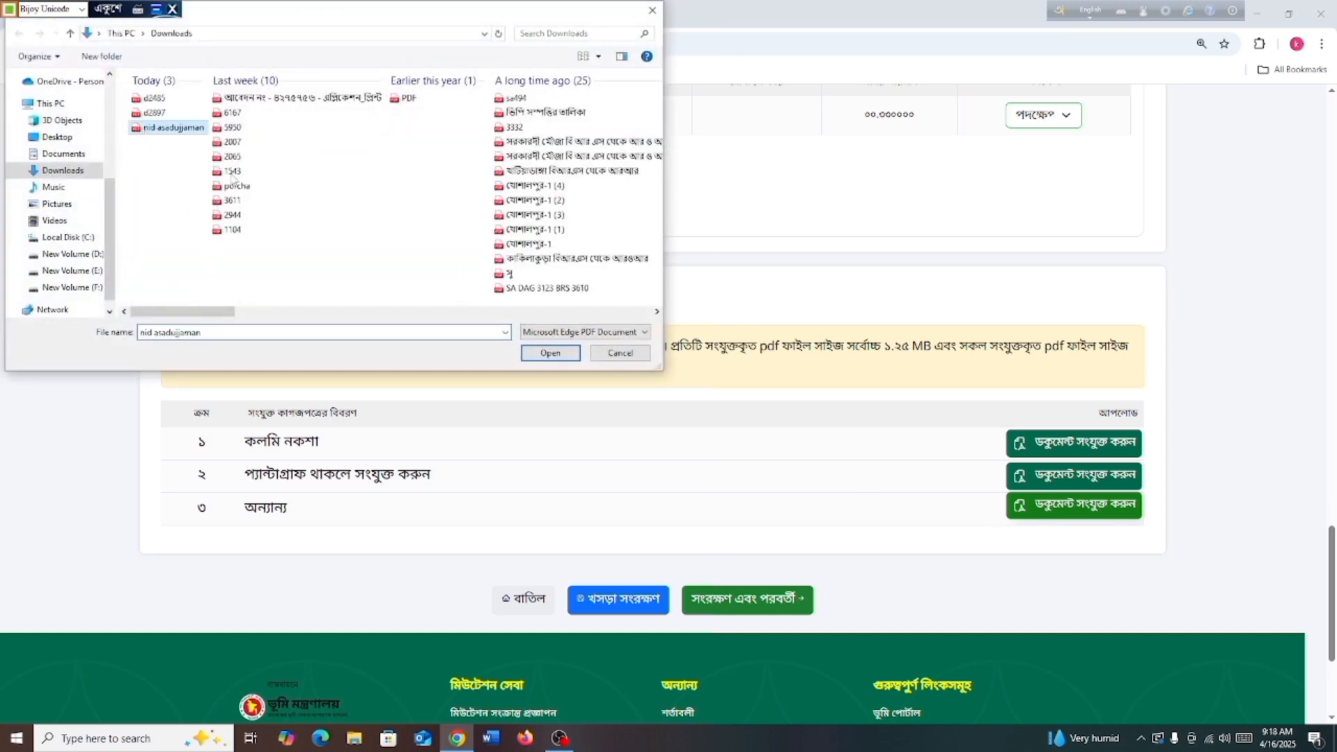
left_click(547, 353)
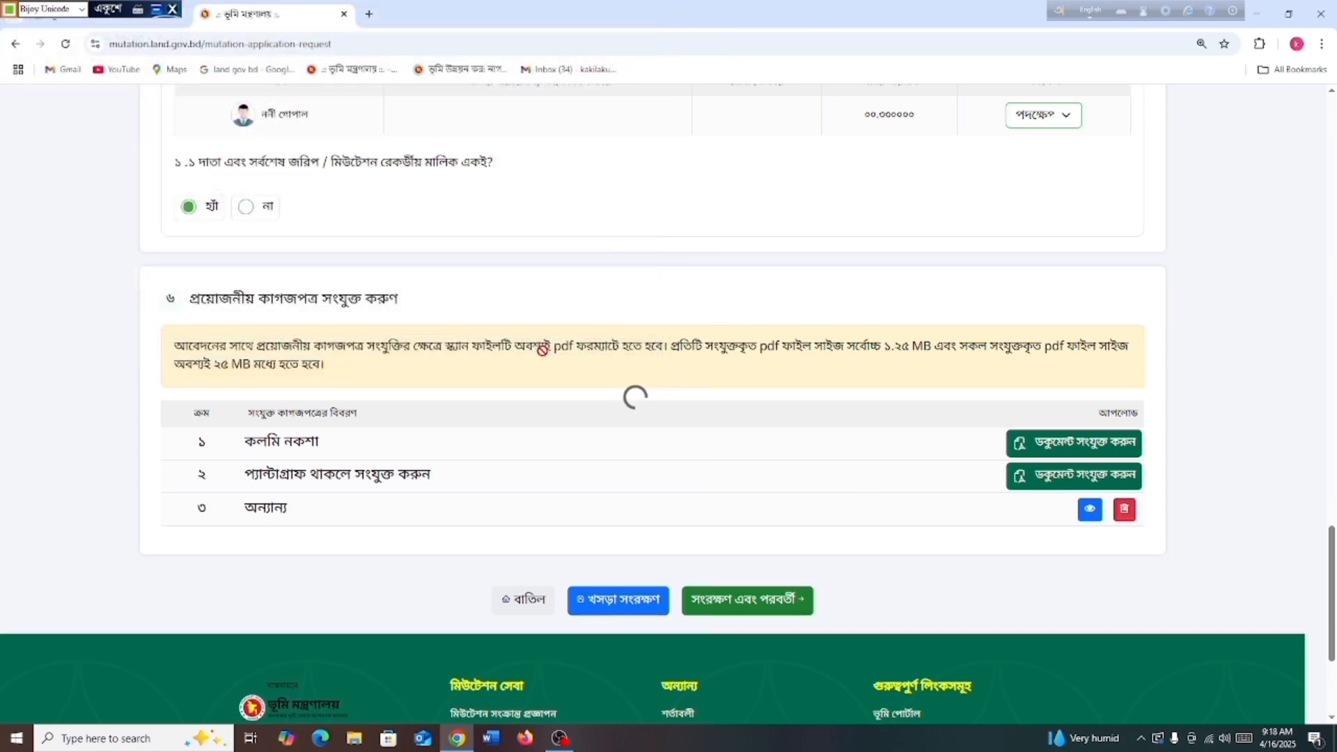
scroll(611, 428, "down", 2)
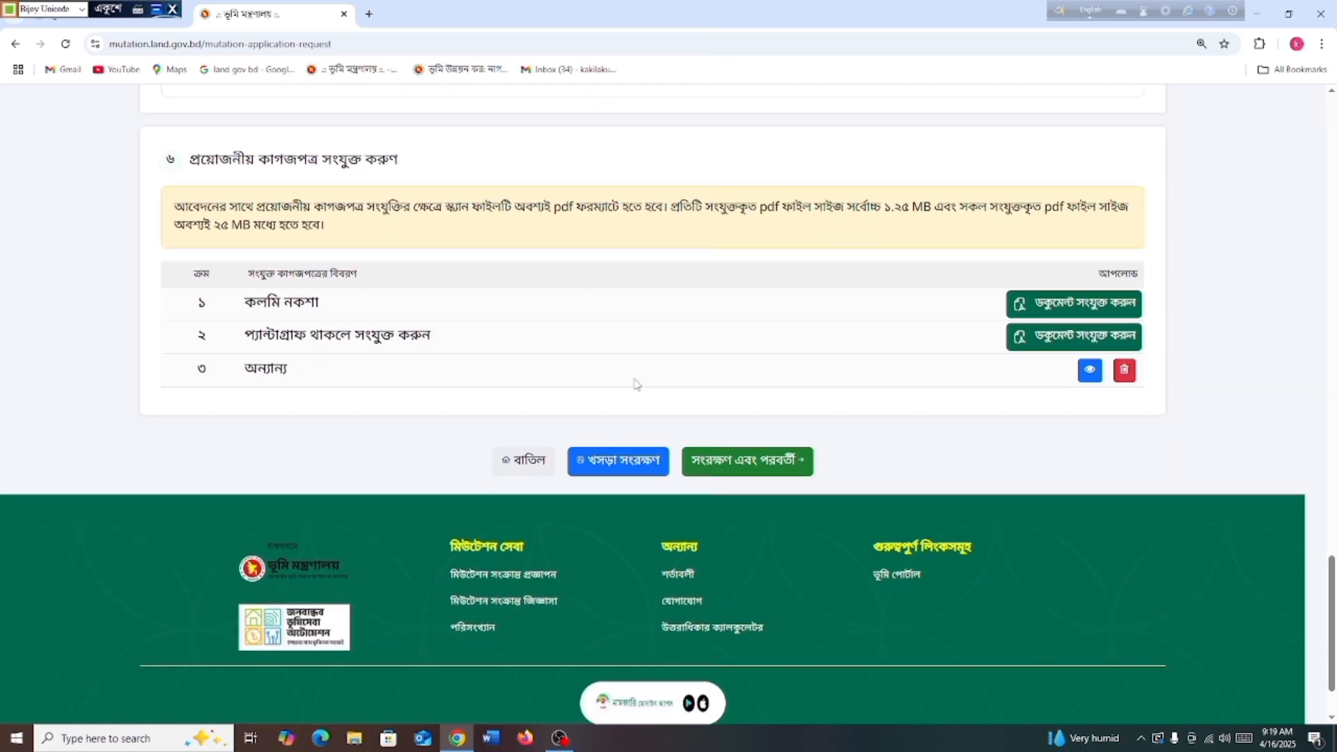
left_click(738, 460)
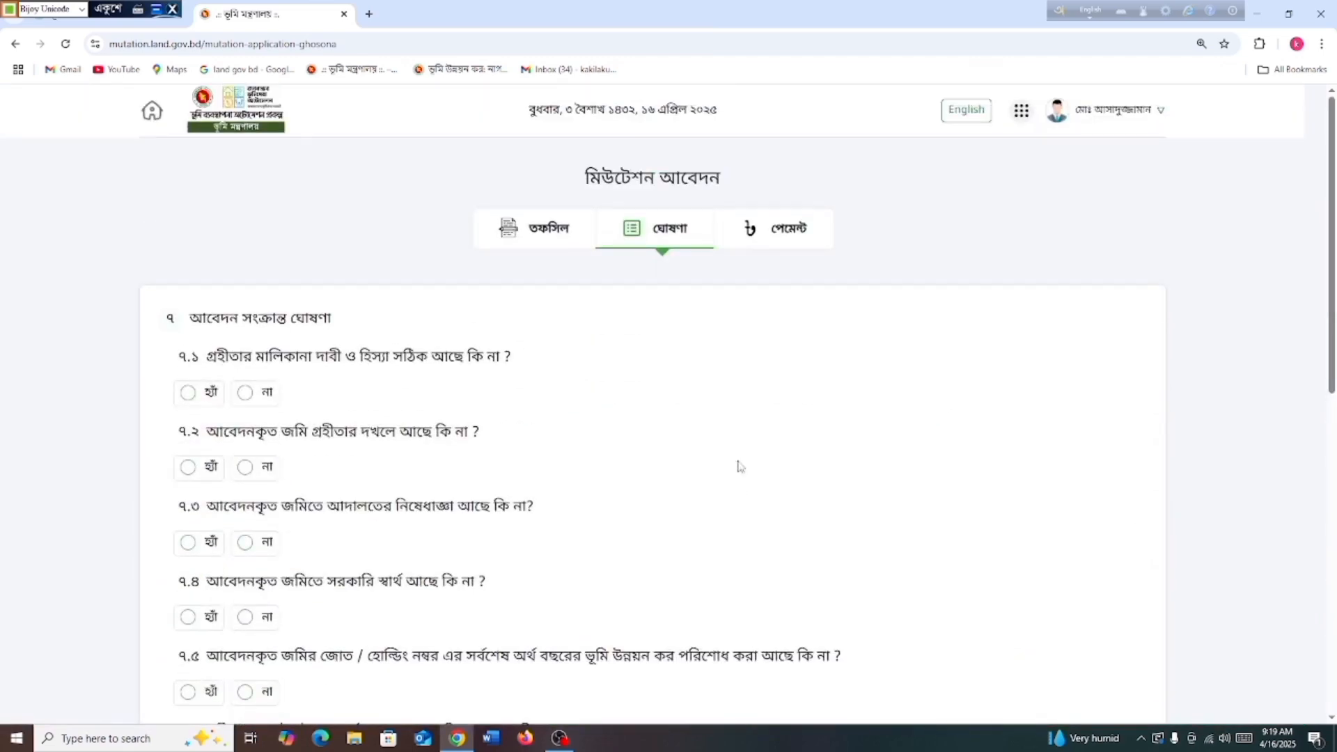
Answer questions 7.1 and 7.2 yes, and 7.3 and 7.4 no
scroll(529, 445, "down", 1)
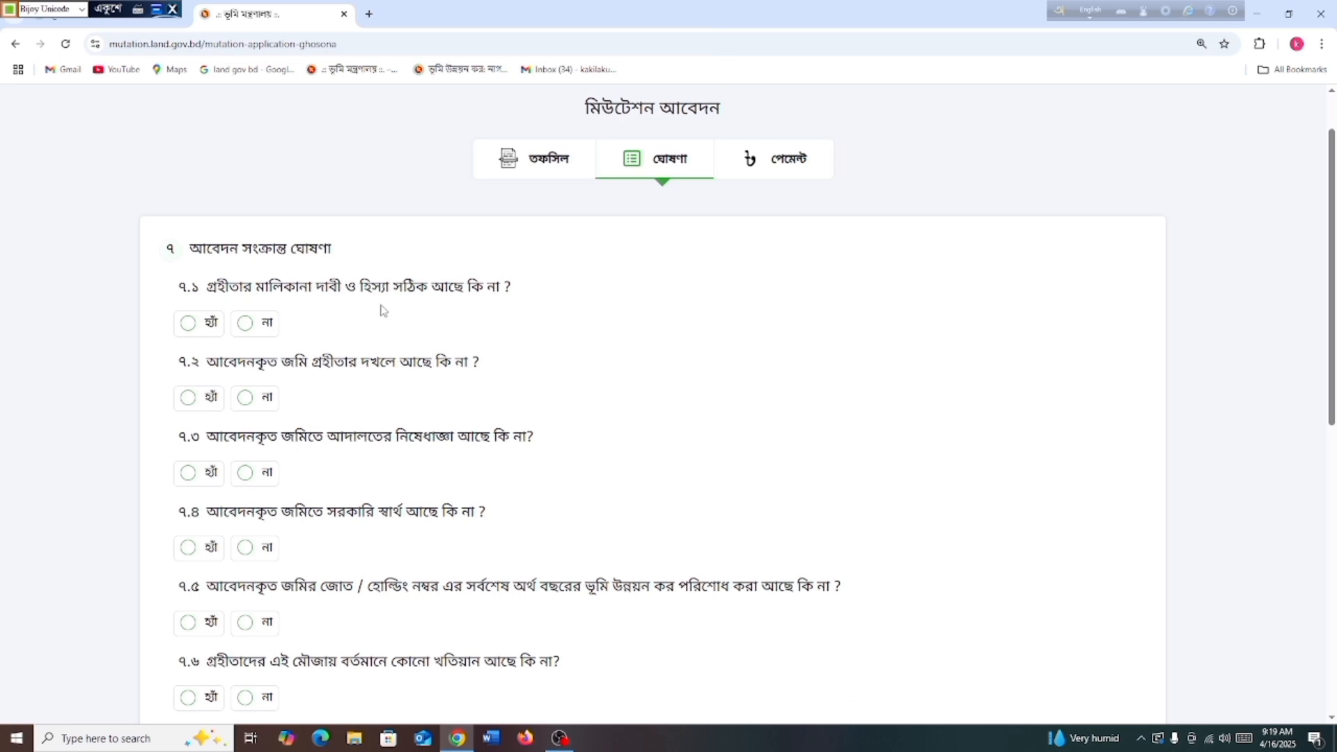
left_click(187, 327)
scroll(418, 362, "down", 1)
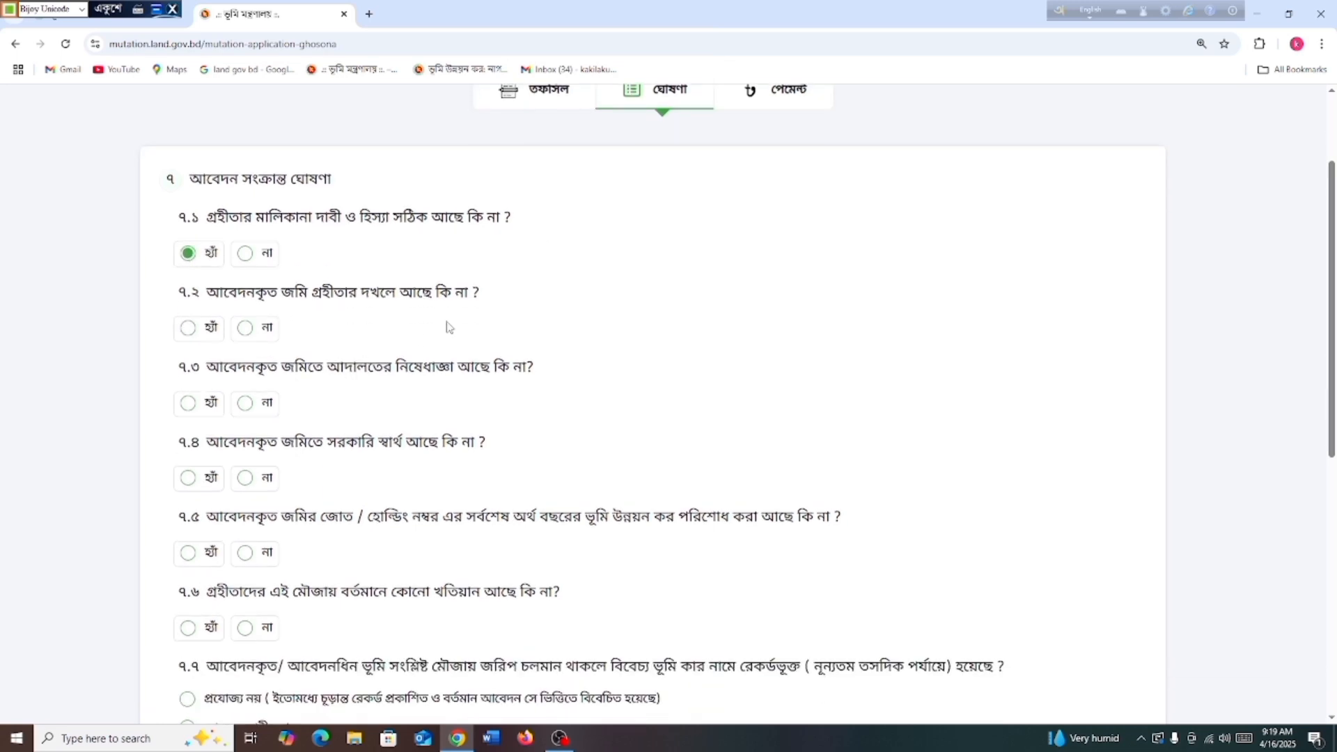
left_click(187, 328)
scroll(217, 363, "down", 2)
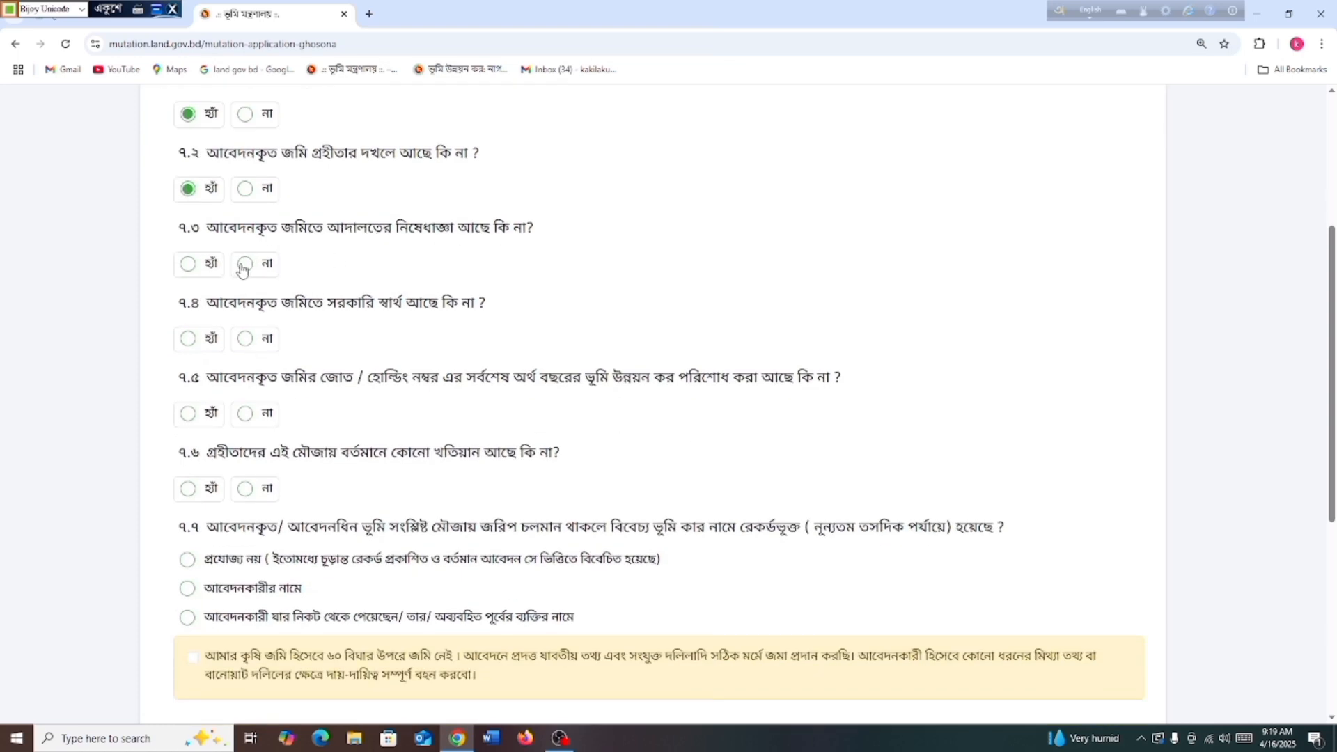
left_click(186, 265)
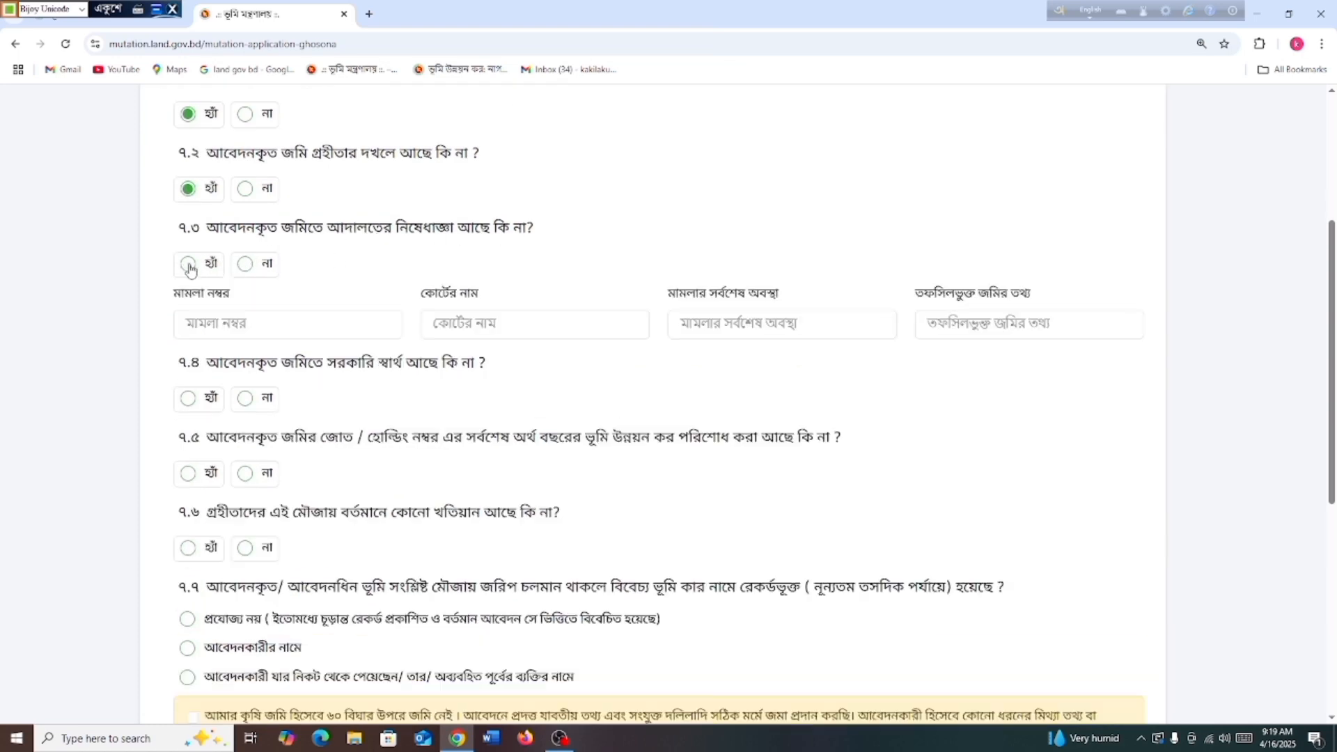
left_click(245, 266)
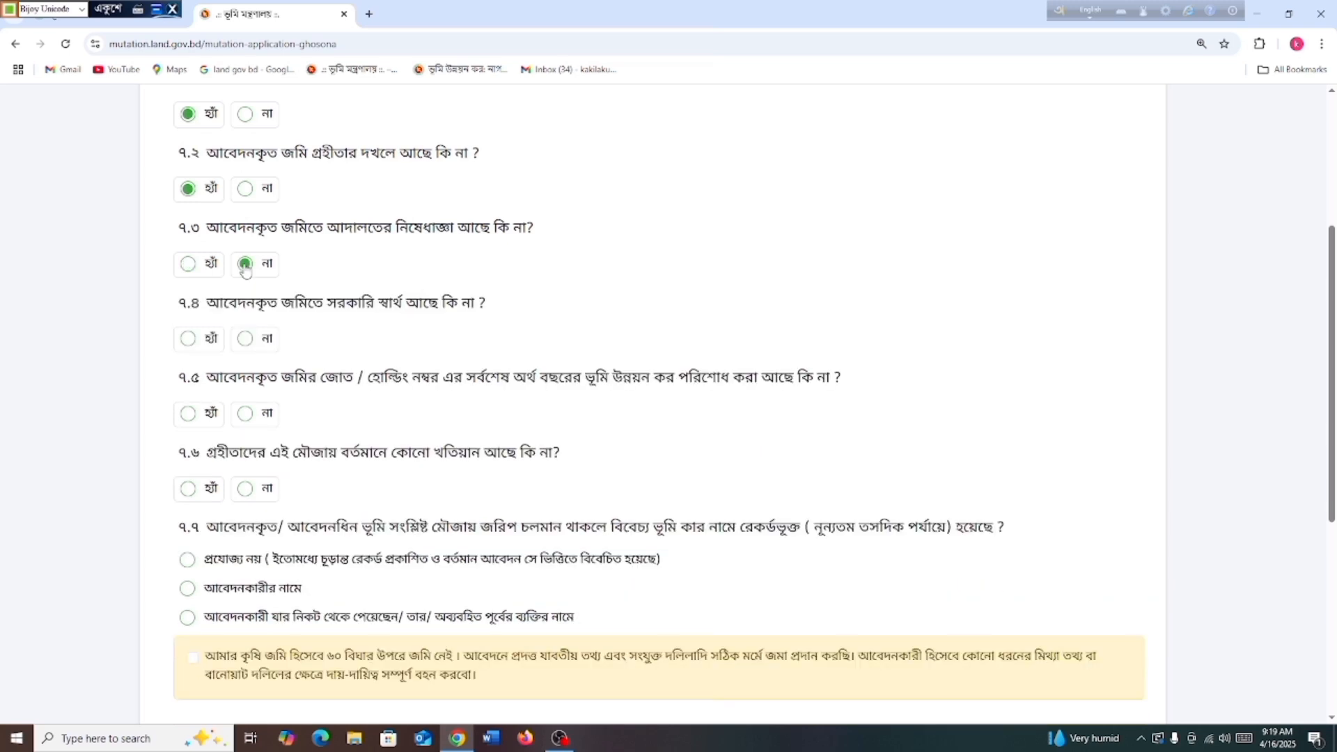
scroll(285, 319, "down", 1)
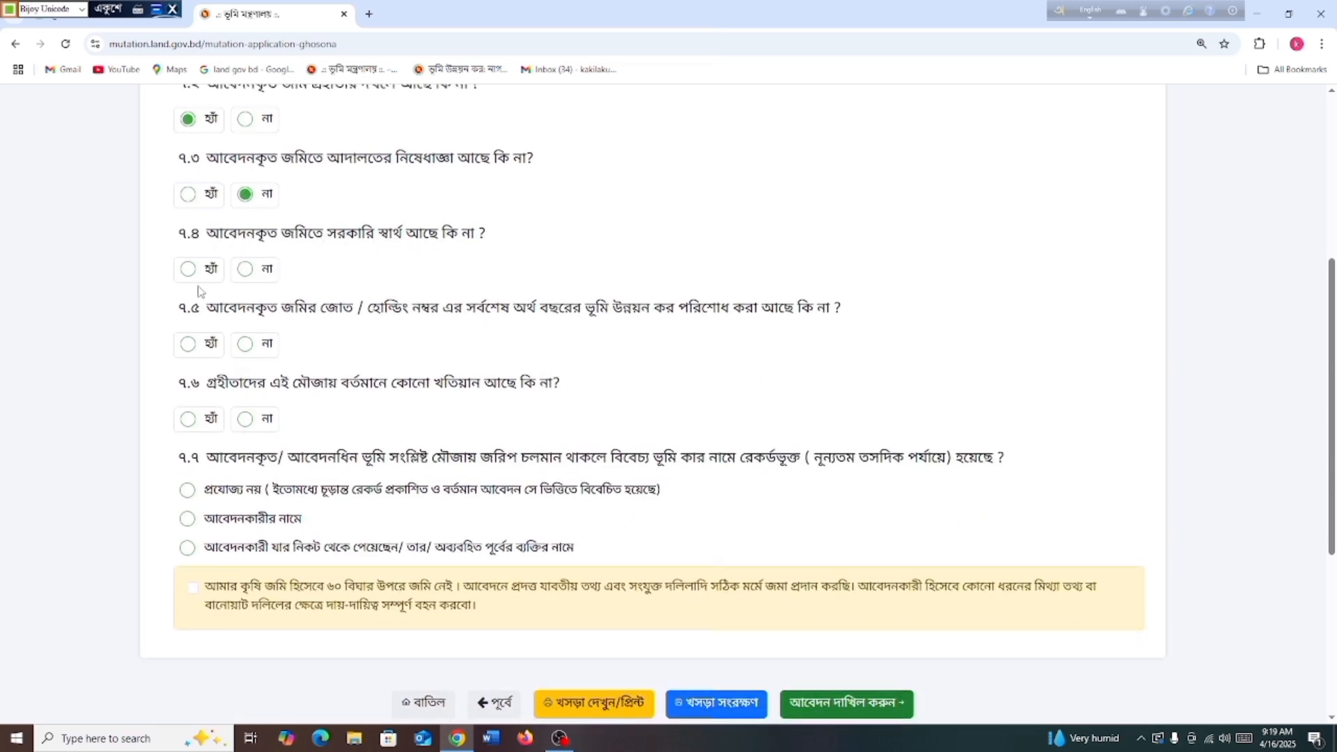
left_click(245, 268)
scroll(318, 279, "down", 2)
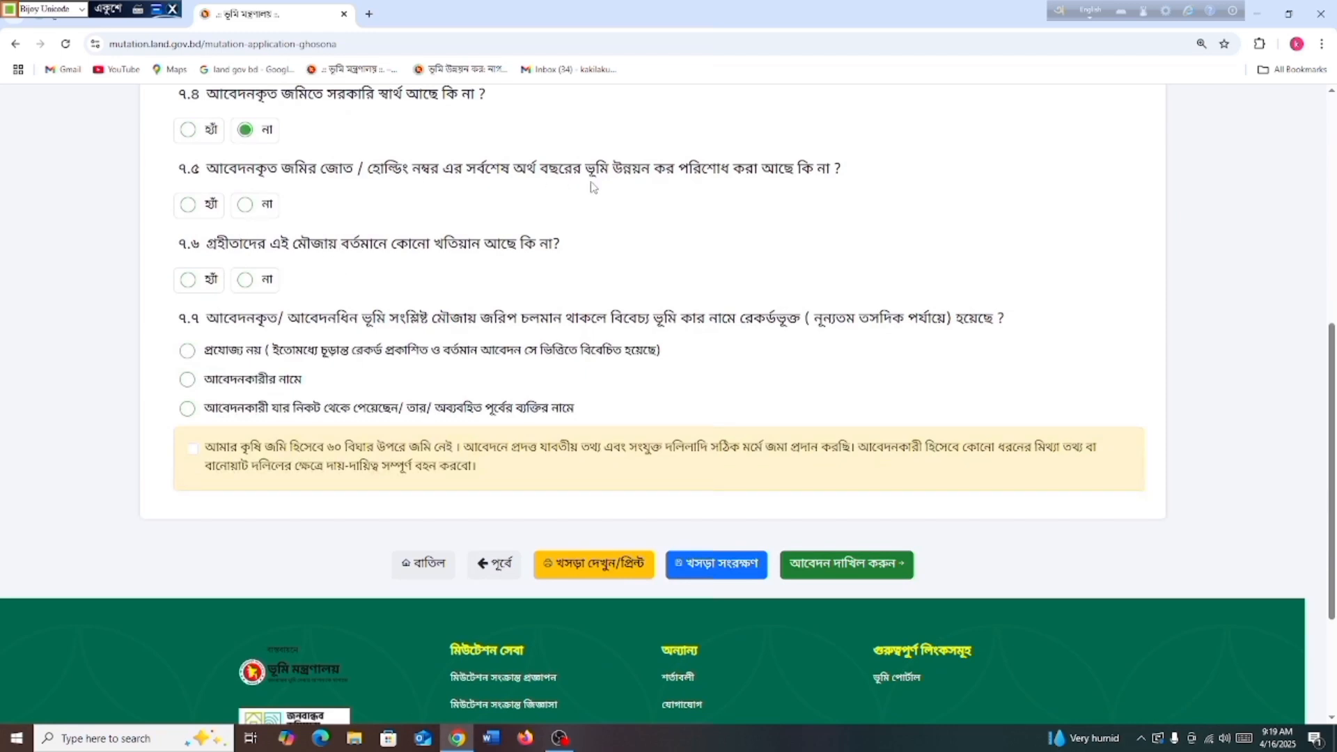
Answer 7.5 yes, 7.6 no, 7.7 not applicable, and accept the closing declaration
left_click(188, 206)
left_click(189, 284)
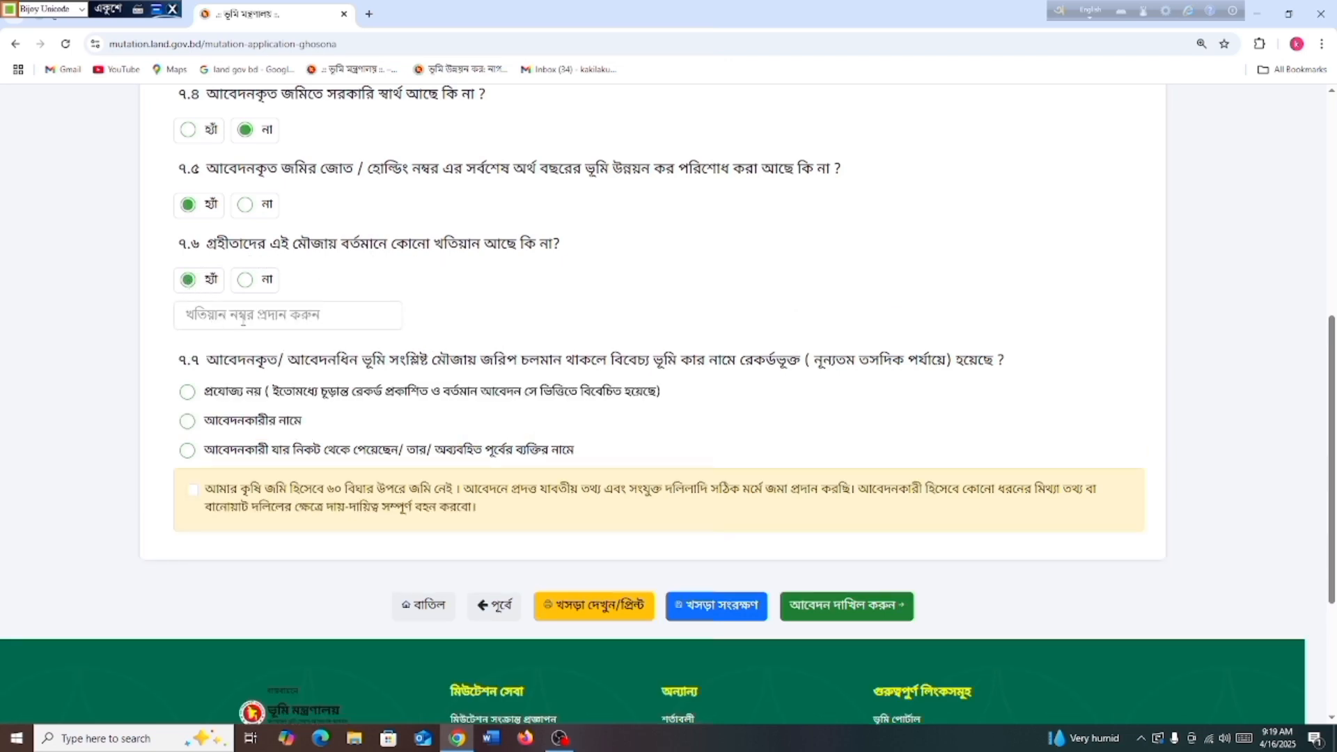
left_click(245, 279)
scroll(258, 293, "down", 1)
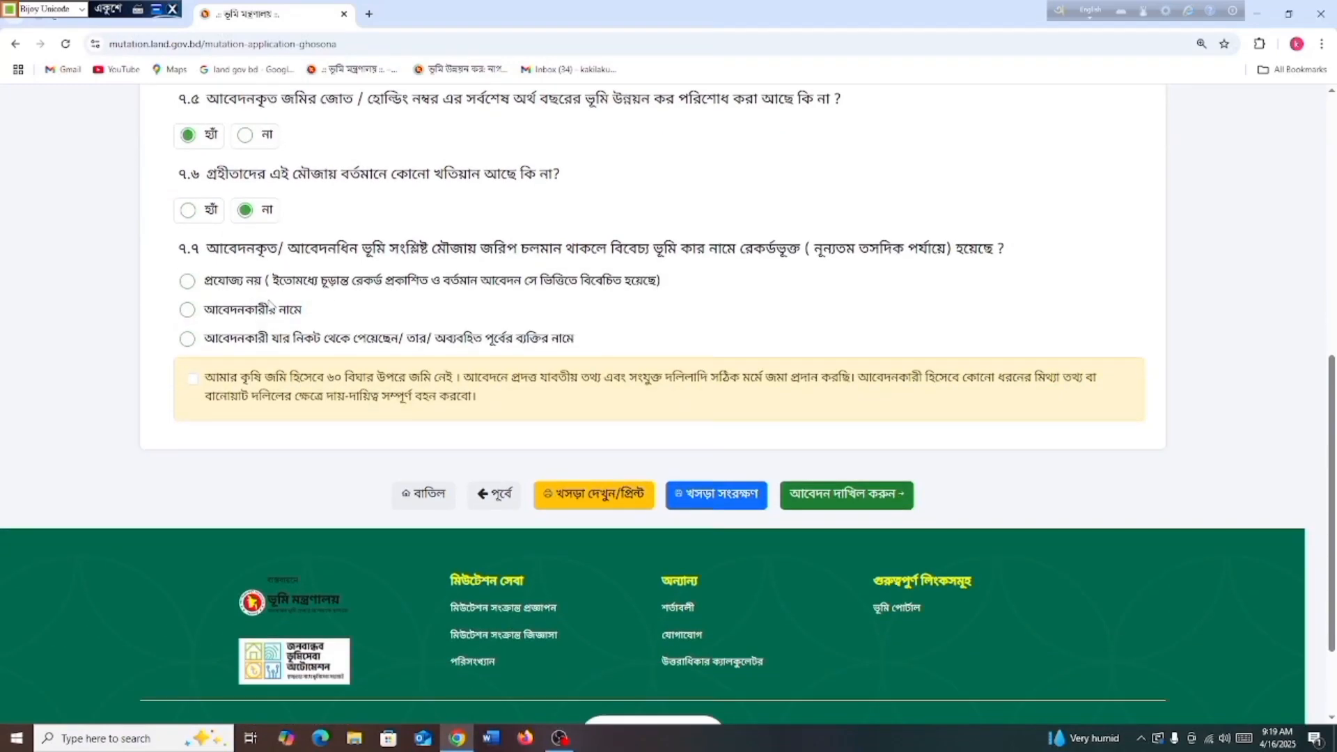
left_click(186, 285)
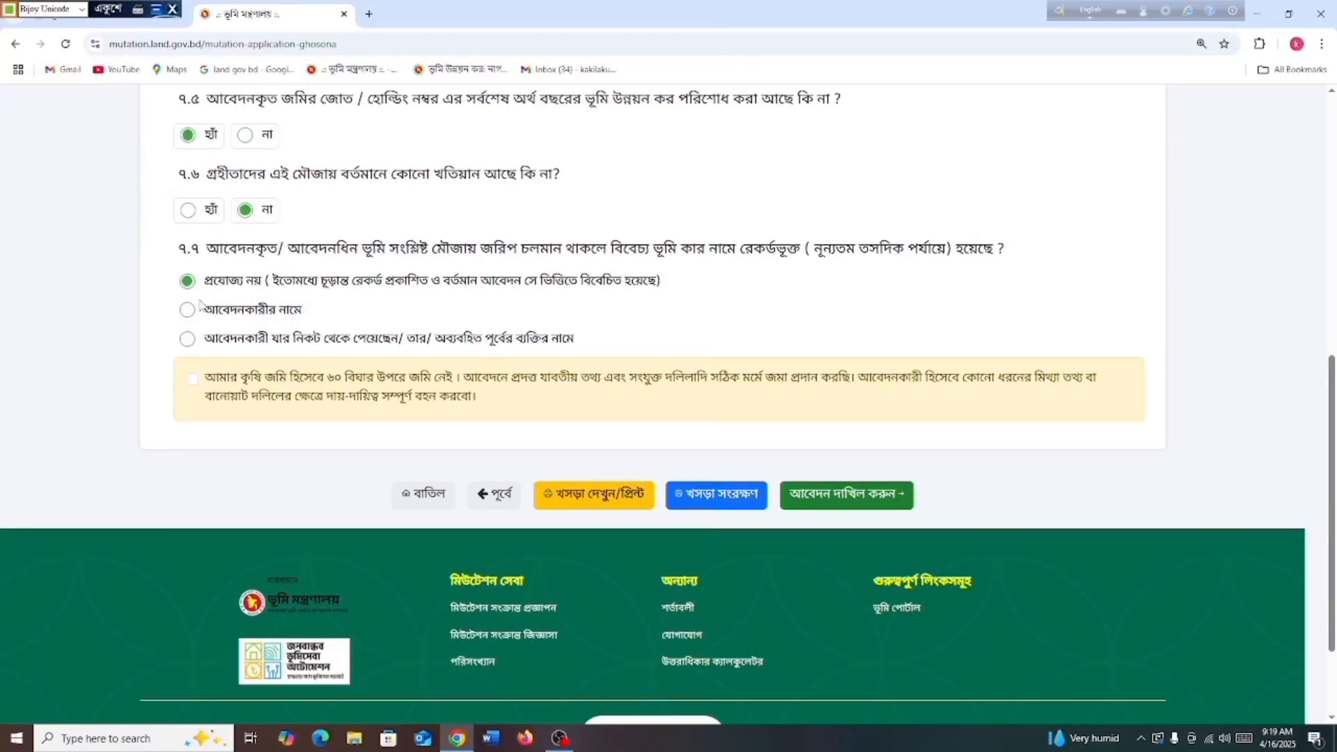
left_click(192, 380)
Submit the application, confirm its details, and proceed with ইন্টারনেট ব্যাংকিং for the ৫০ টাকা fee
left_click(824, 500)
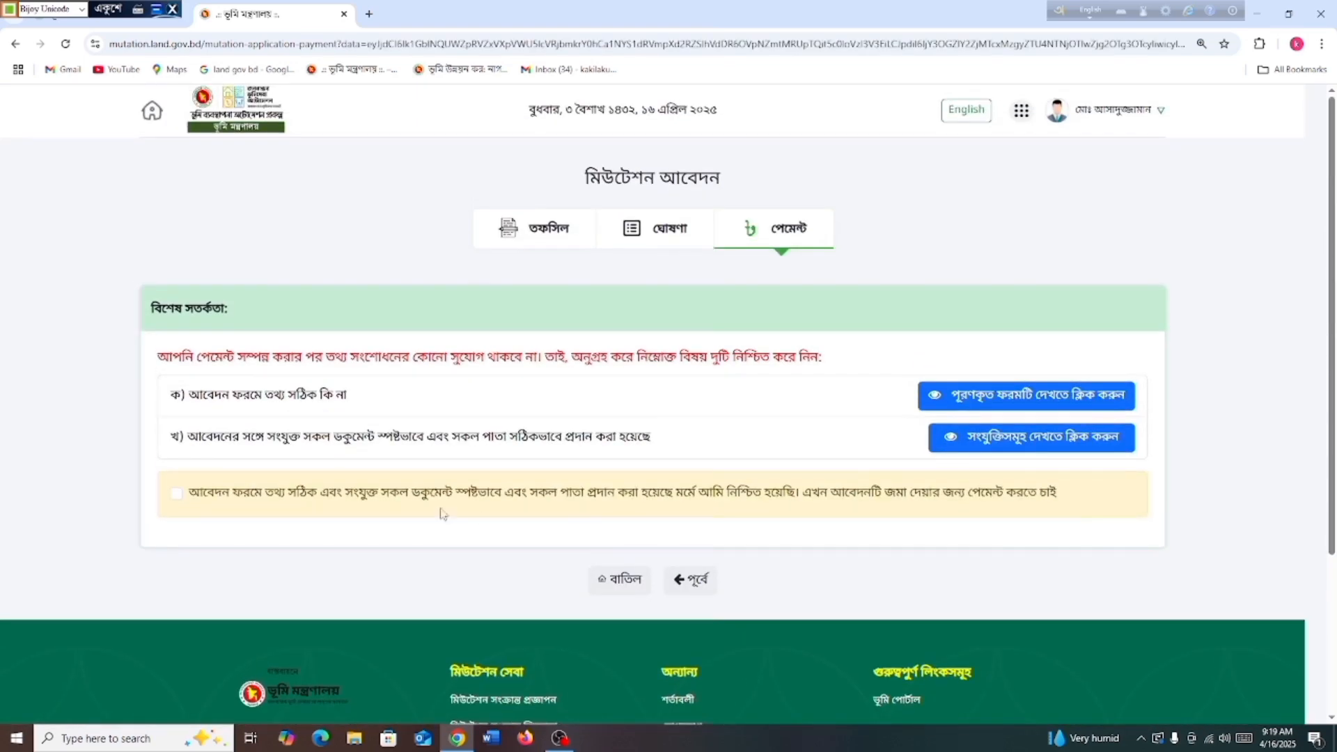
scroll(443, 513, "down", 1)
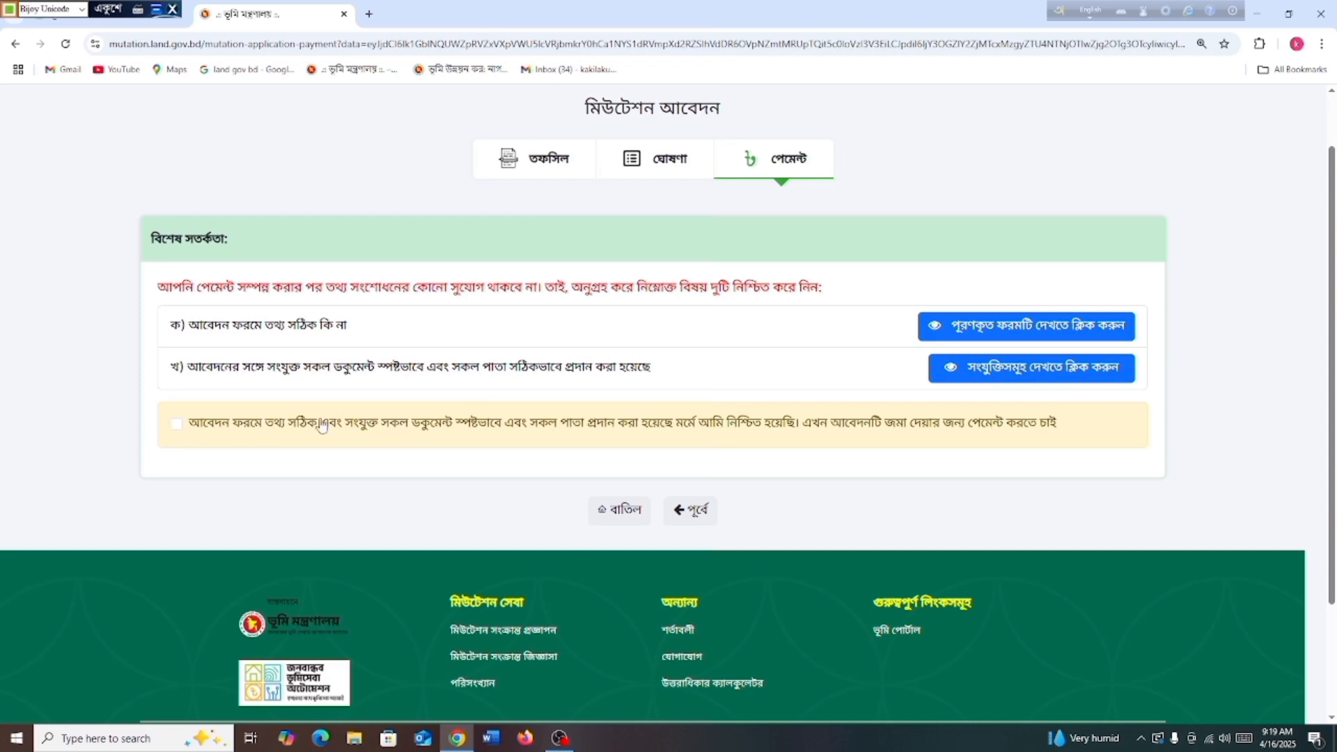
left_click_drag(189, 426, 1077, 433)
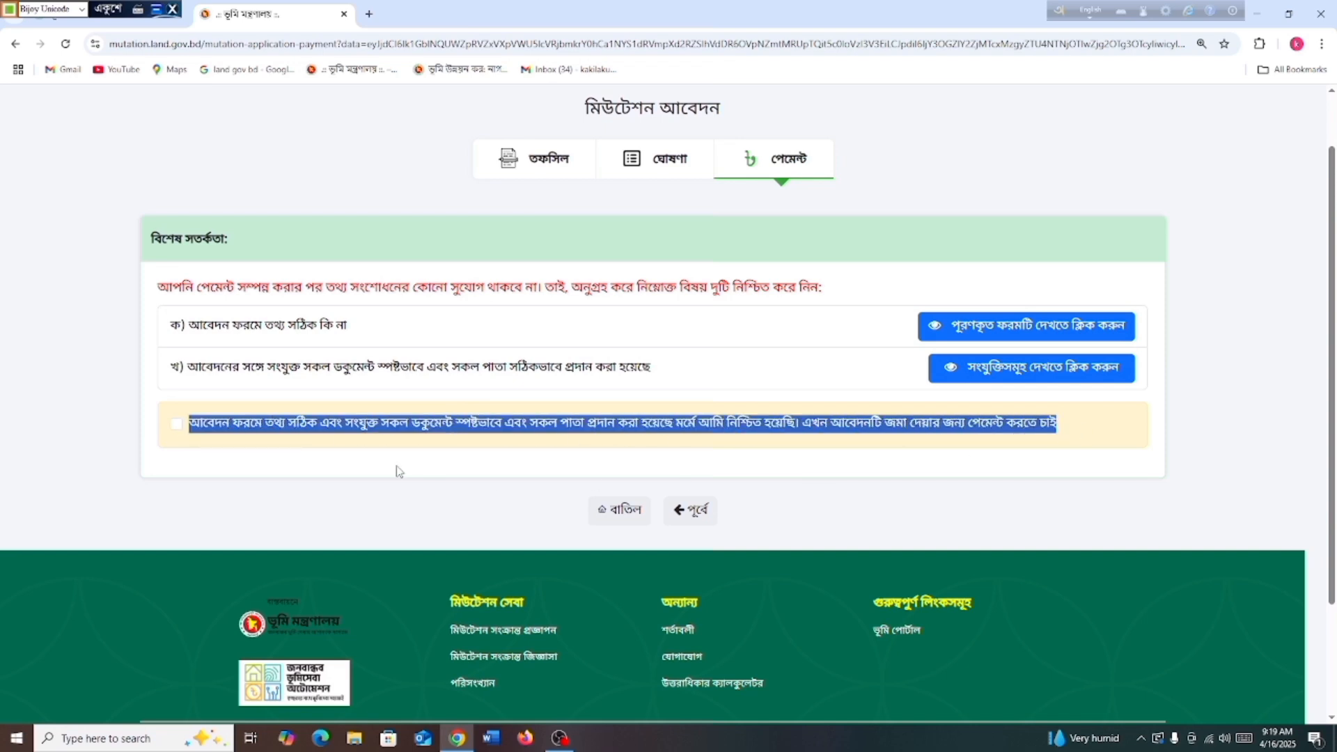
left_click(178, 426)
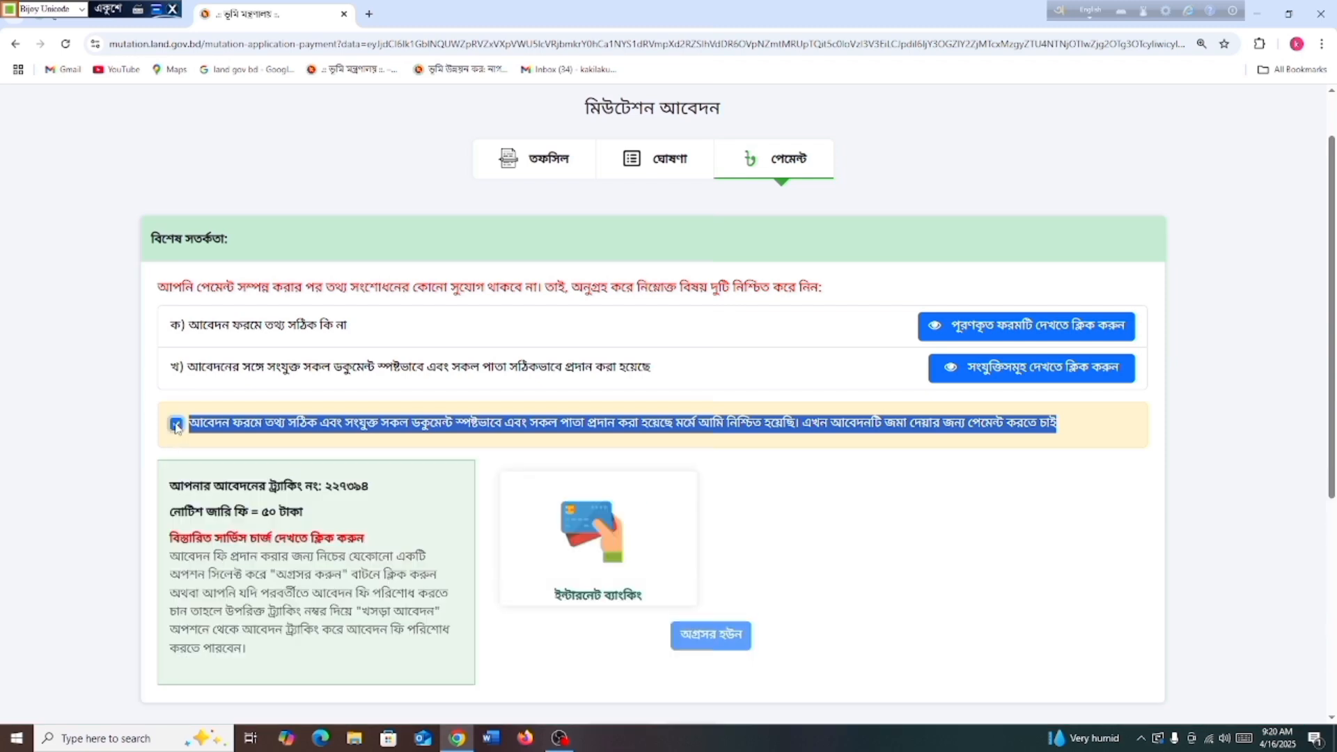
scroll(513, 449, "down", 2)
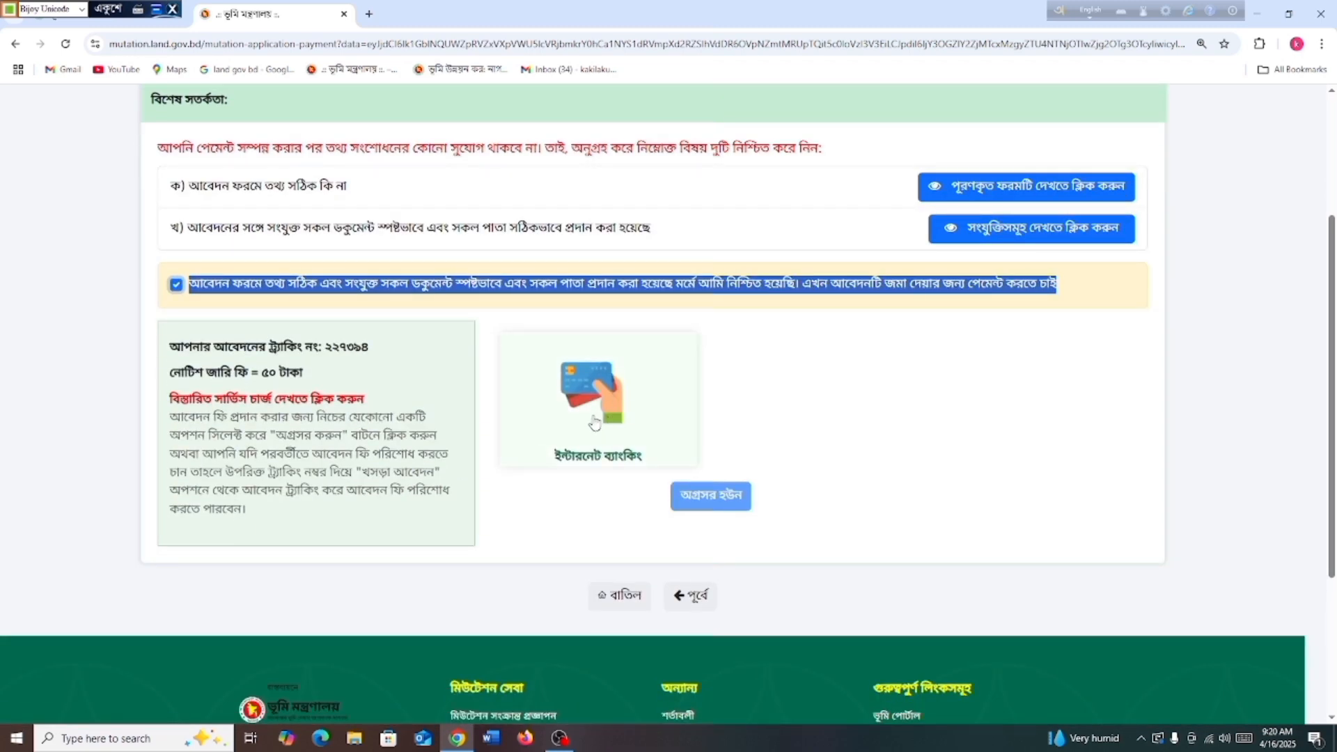
left_click(594, 403)
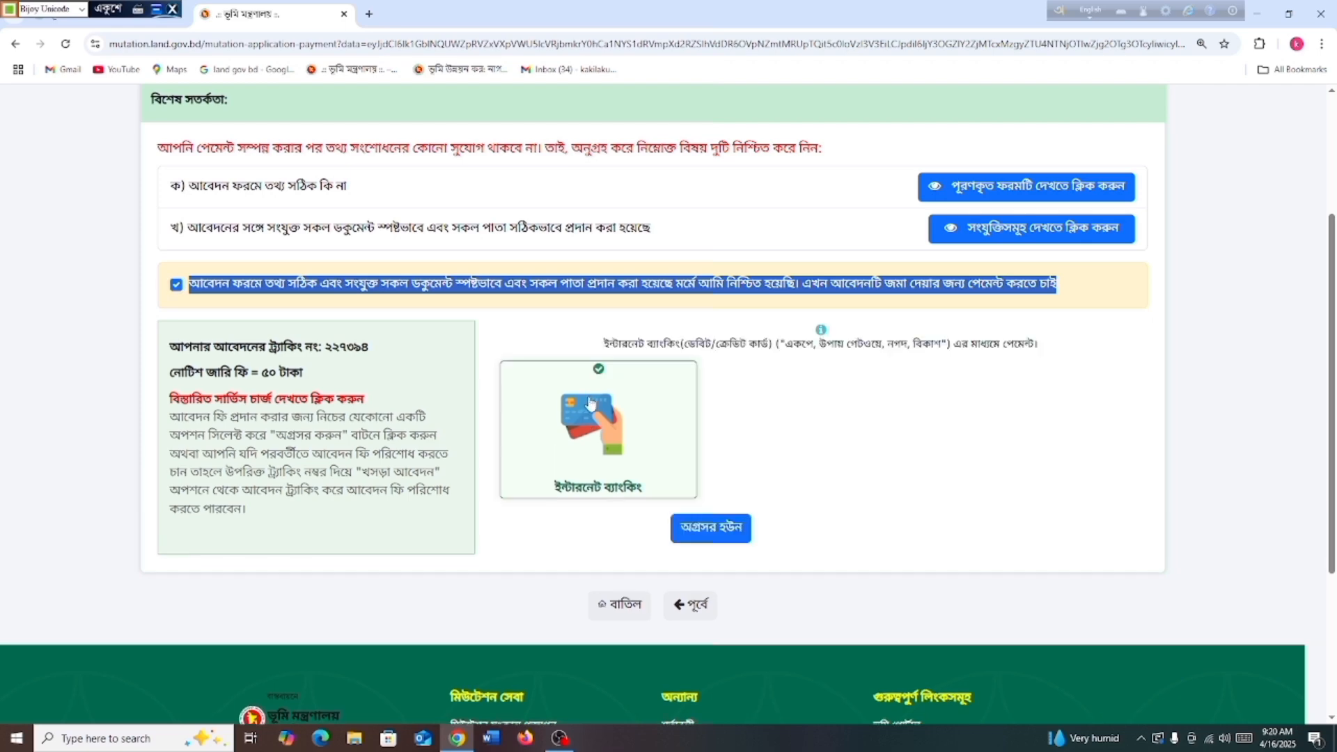
left_click(705, 528)
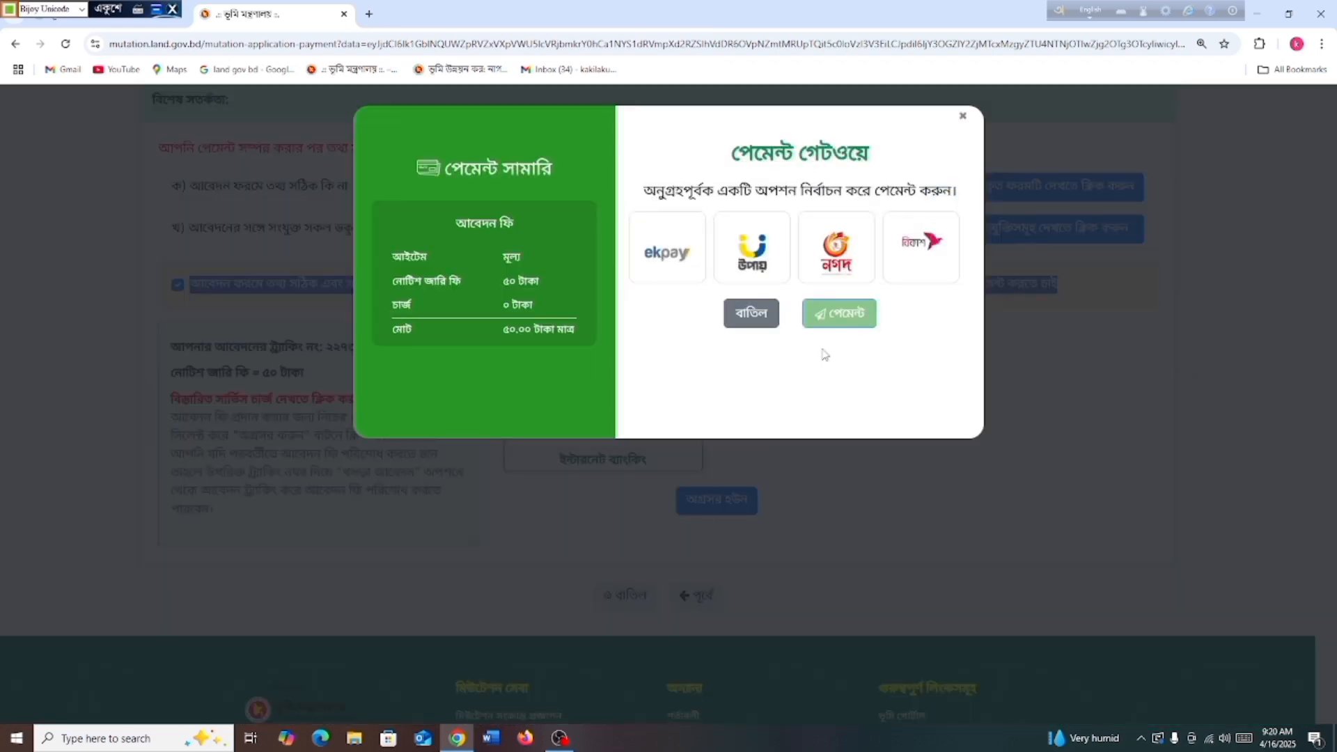
Pick bKash as the gateway and start the ৳50 payment
left_click(921, 249)
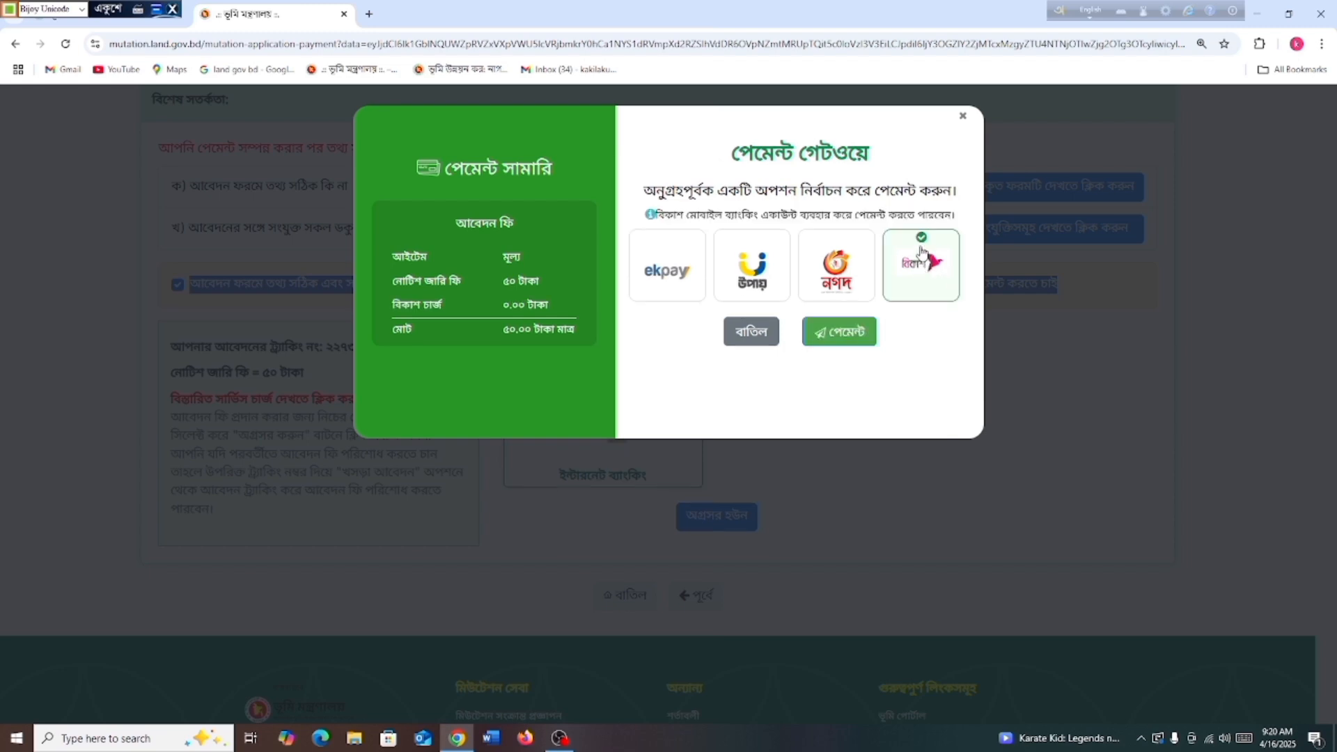
left_click(847, 334)
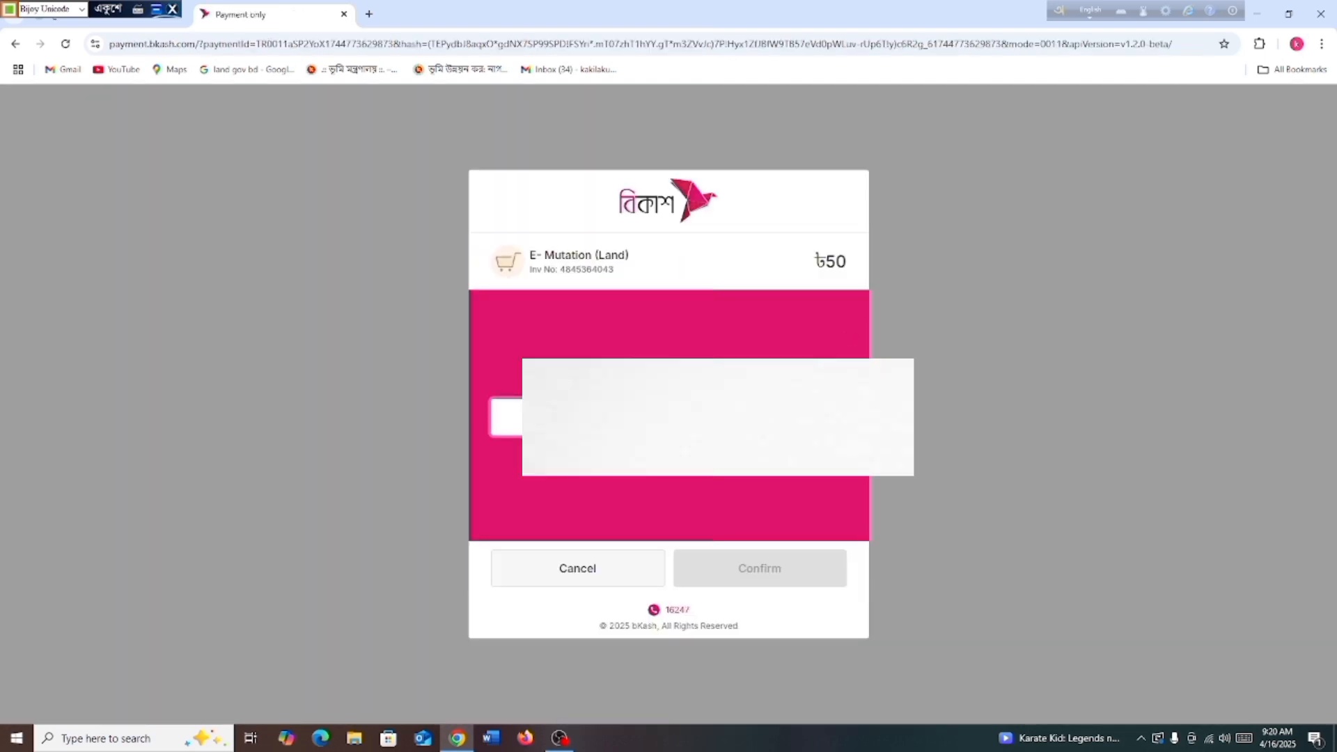
Pay the ৳50 E-Mutation fee through bKash by confirming the wallet number, verification code and PIN
key("Return")
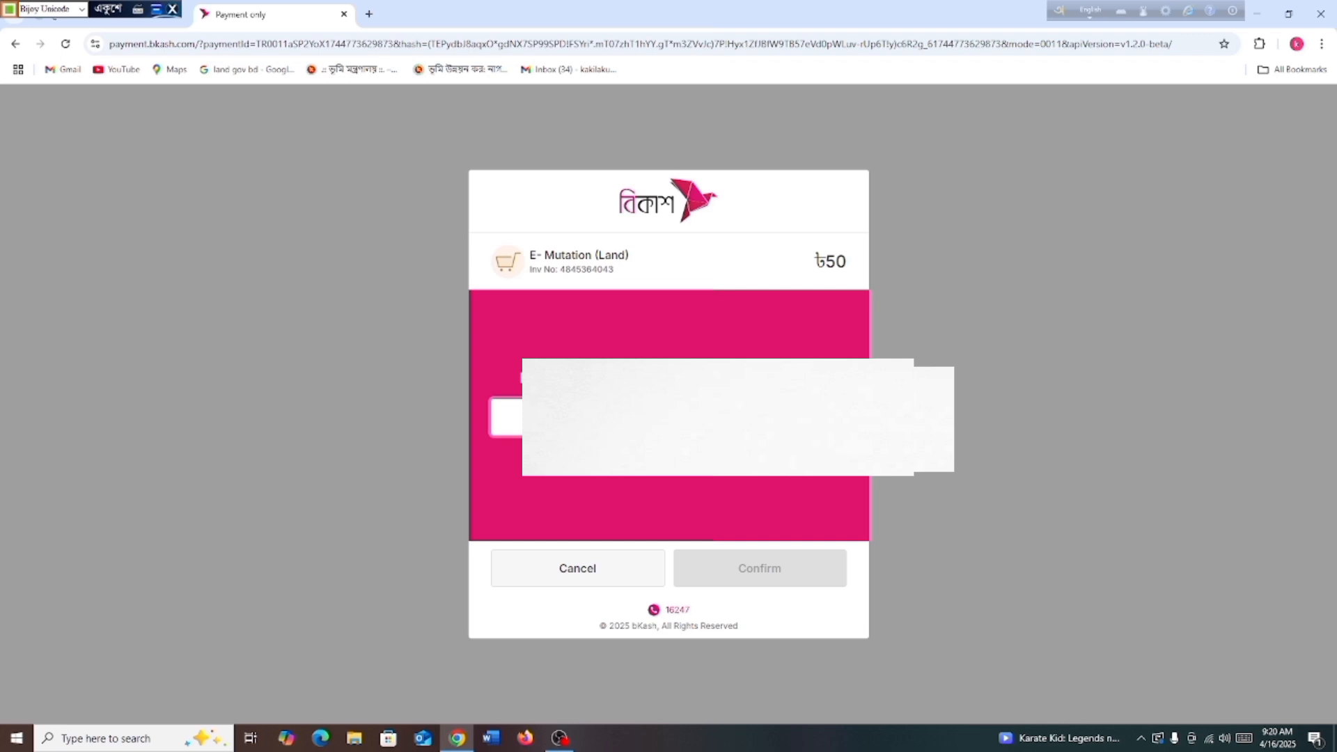
type("*")
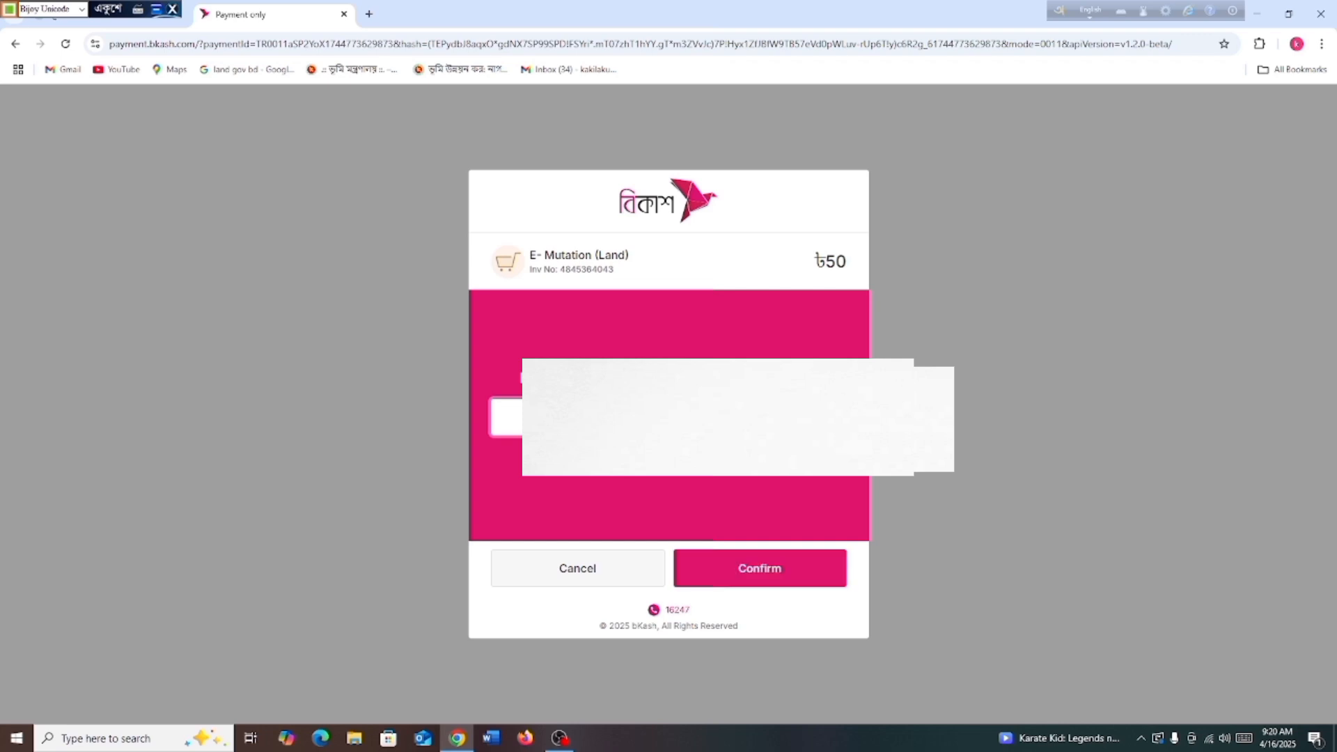
key("Return")
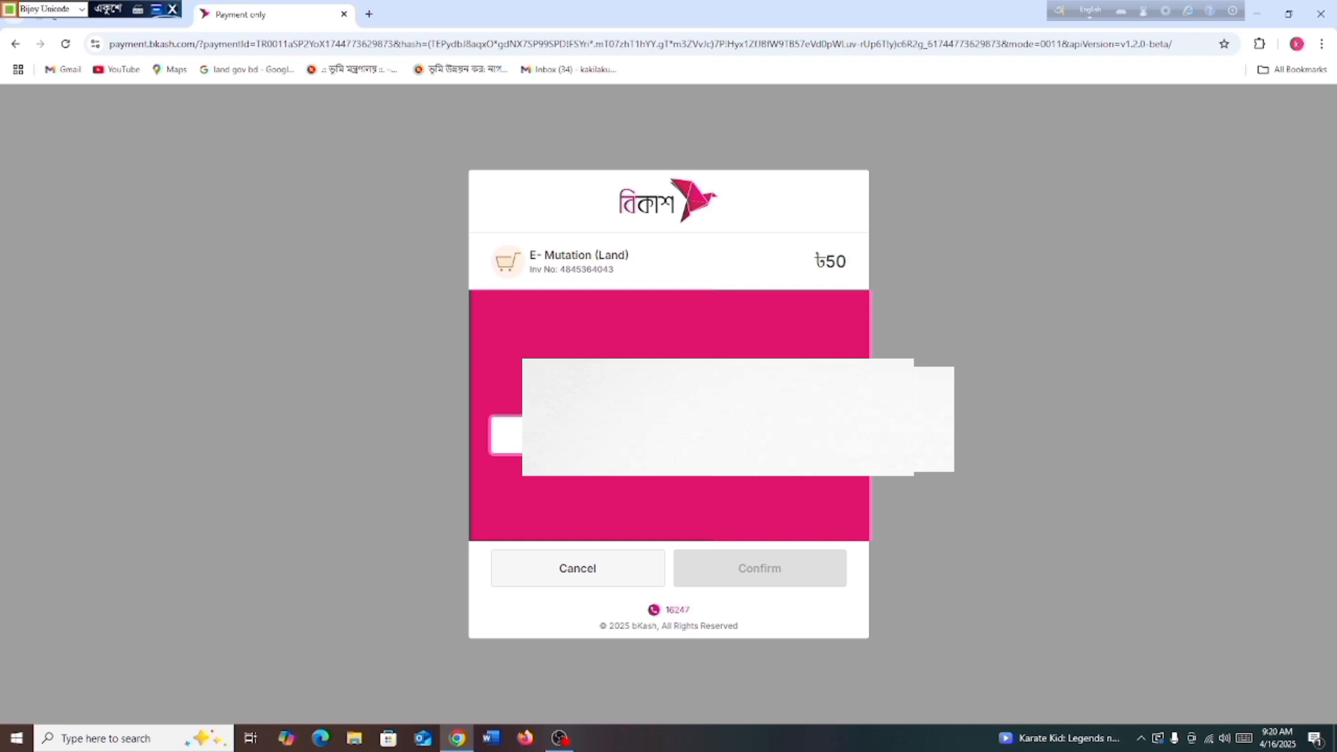
type("*")
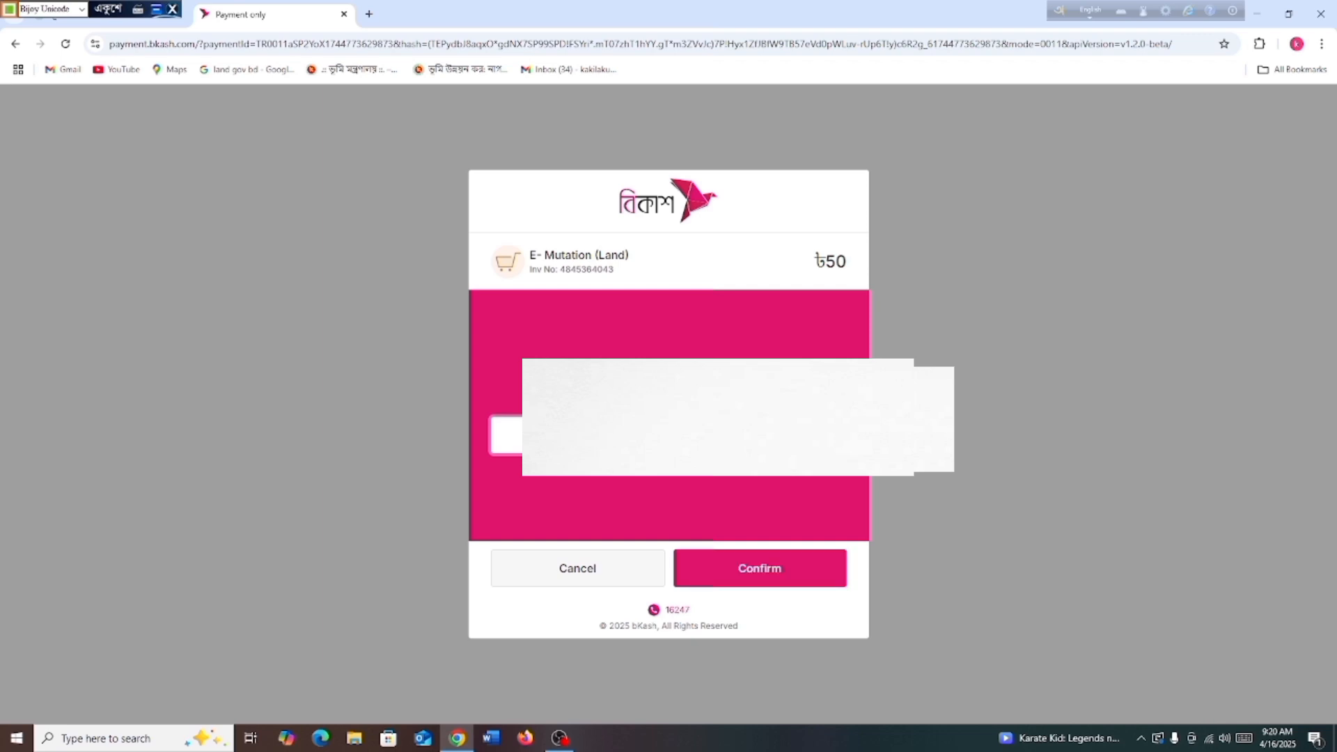
key("Return")
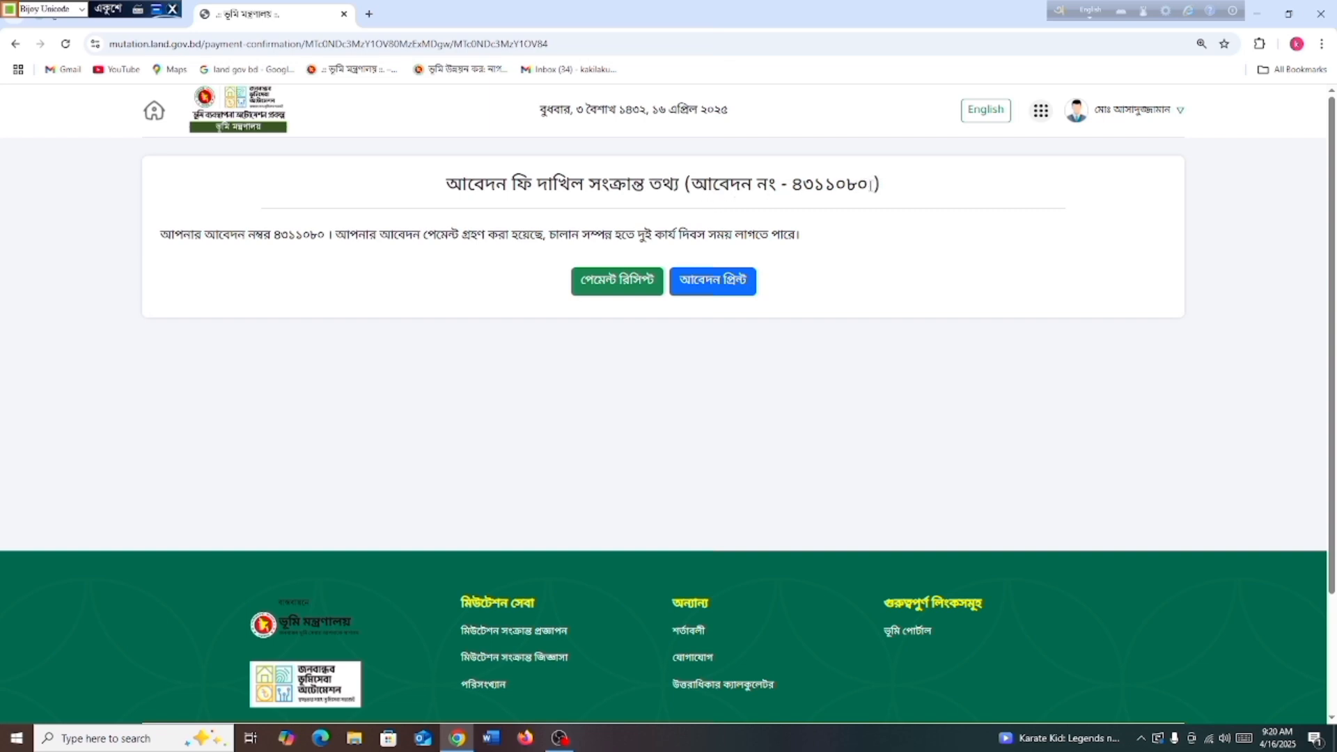
left_click_drag(870, 185, 429, 196)
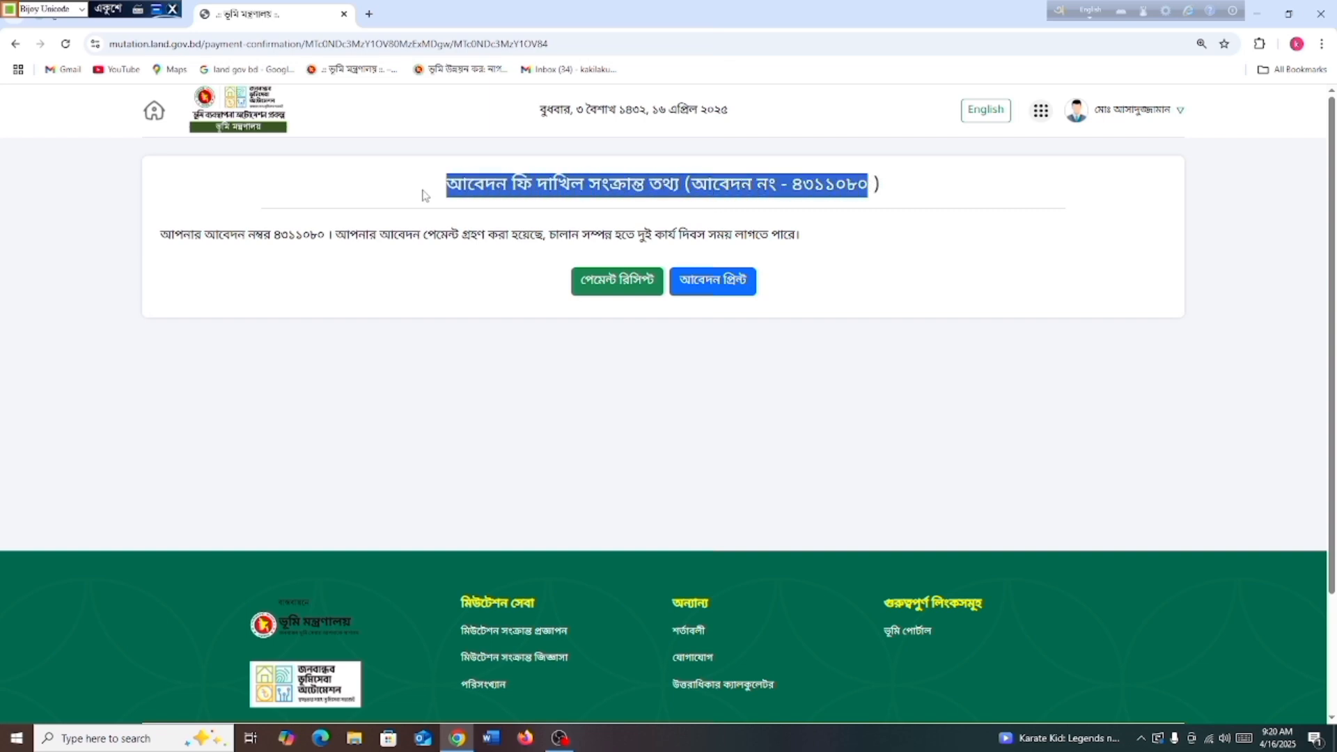
left_click(411, 194)
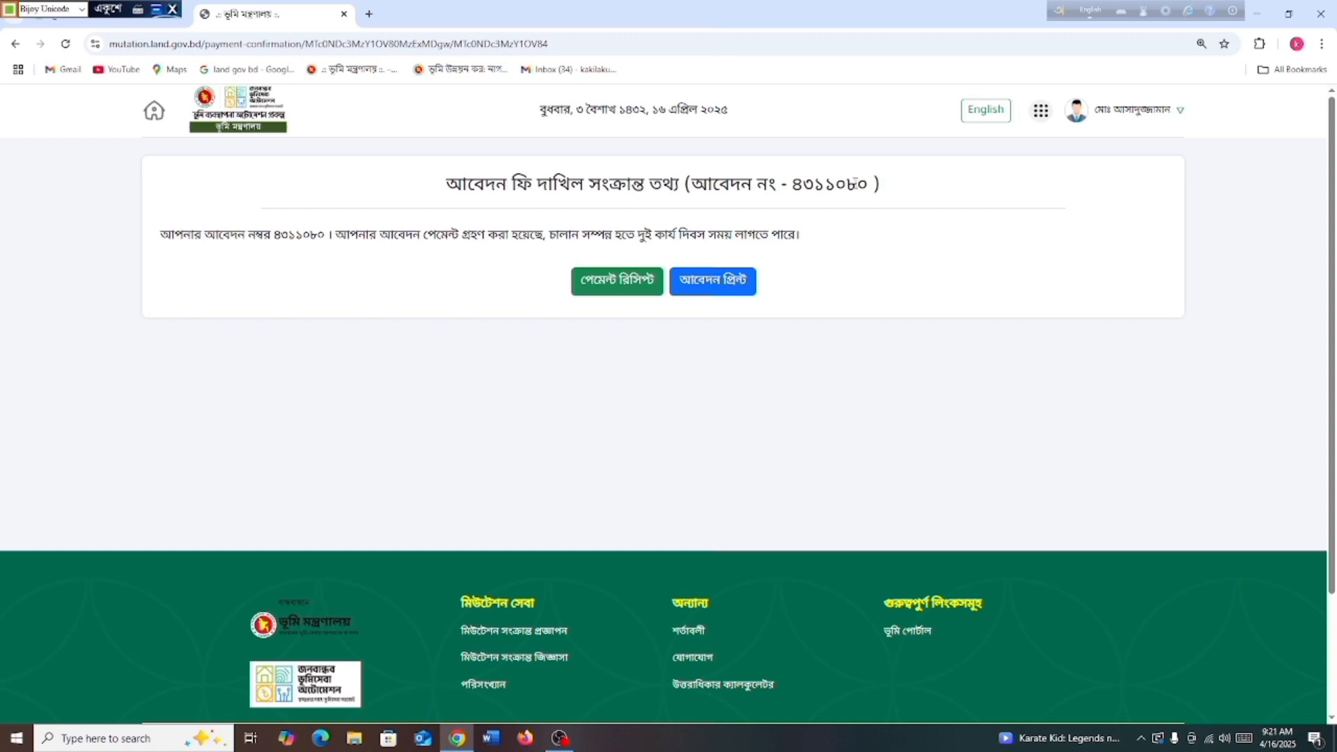
left_click_drag(871, 184, 790, 186)
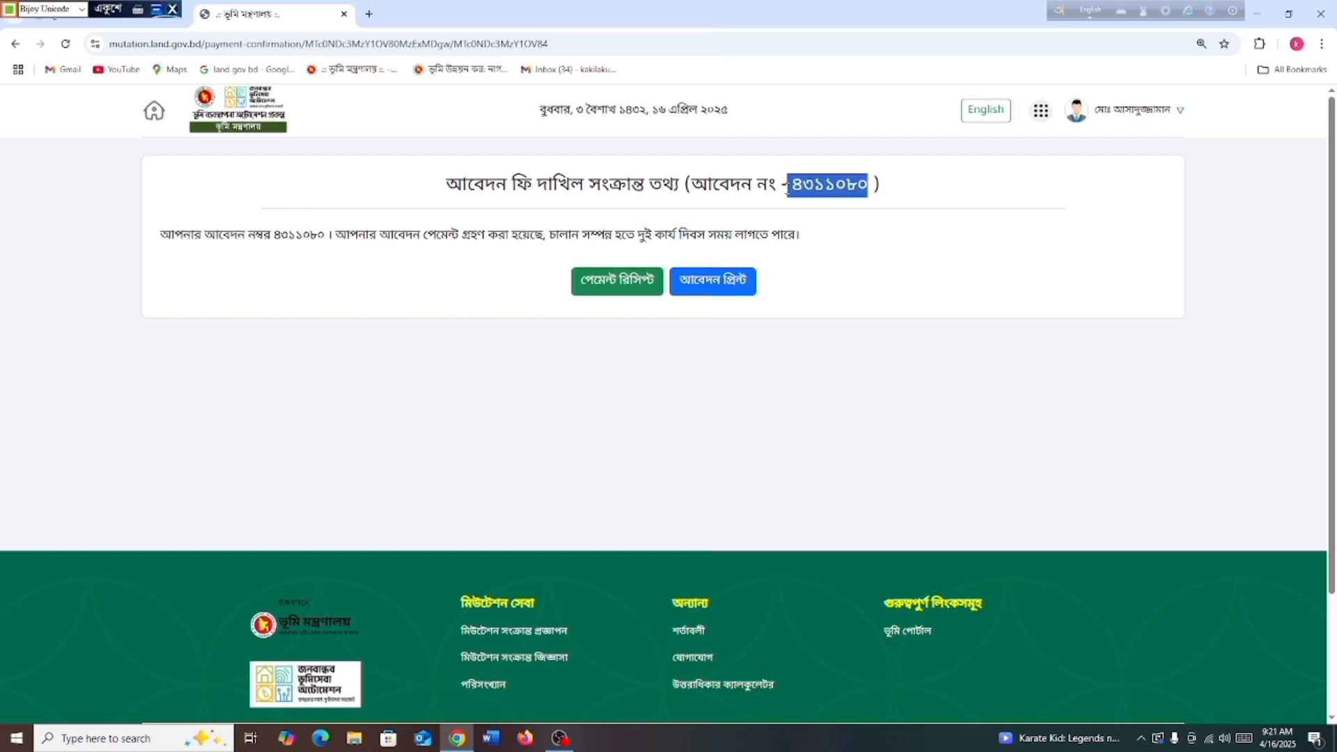
left_click(903, 188)
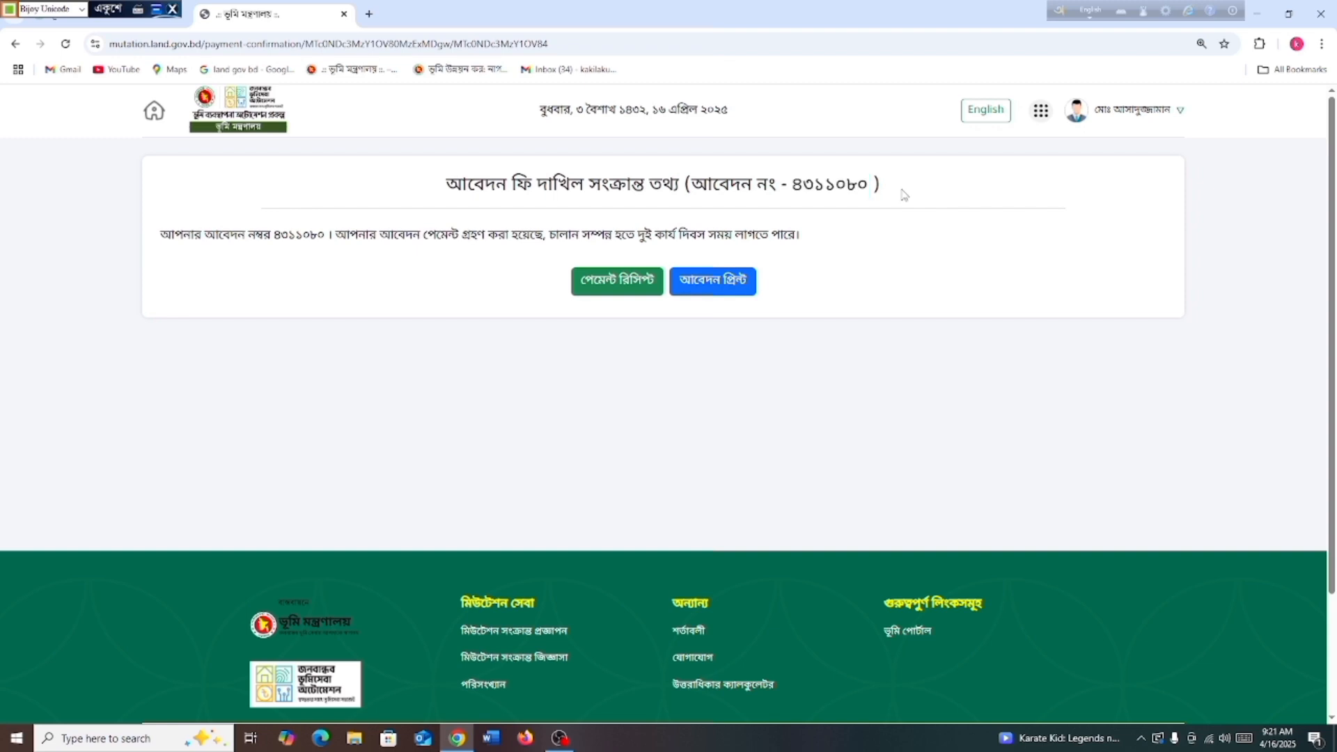